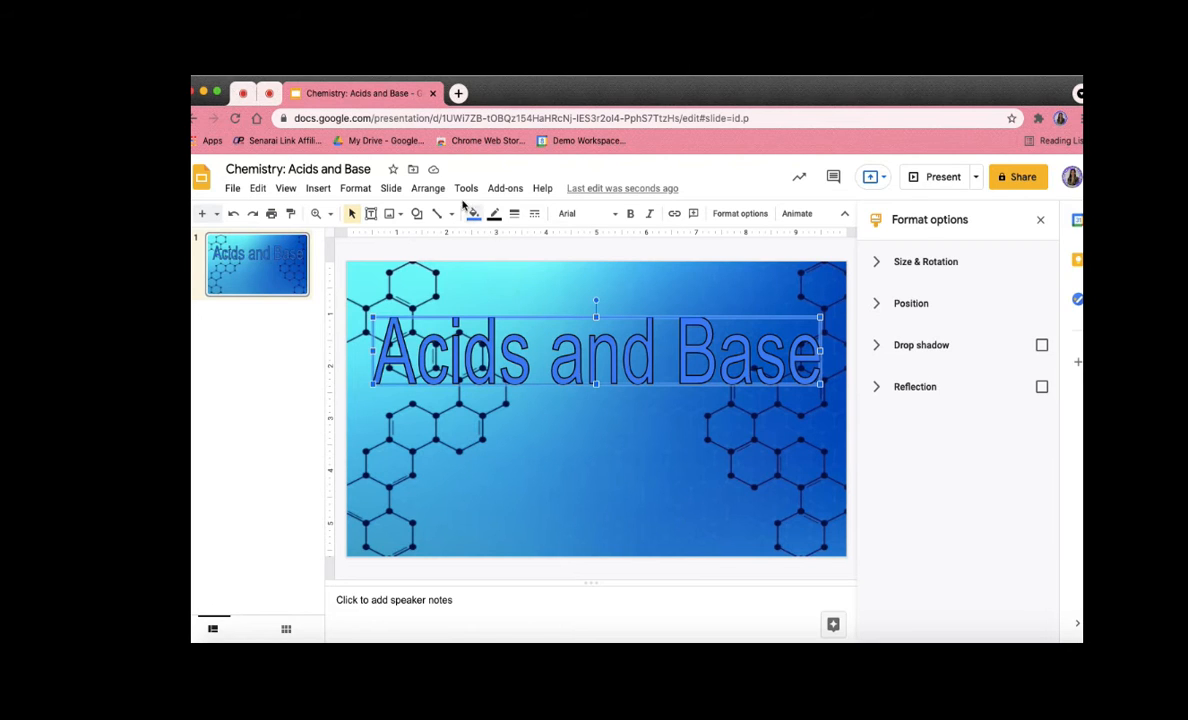
# Step: Fill the "Acids and Base" word art with solid dark red and move it slightly lower on the slide
pyautogui.click(474, 215)
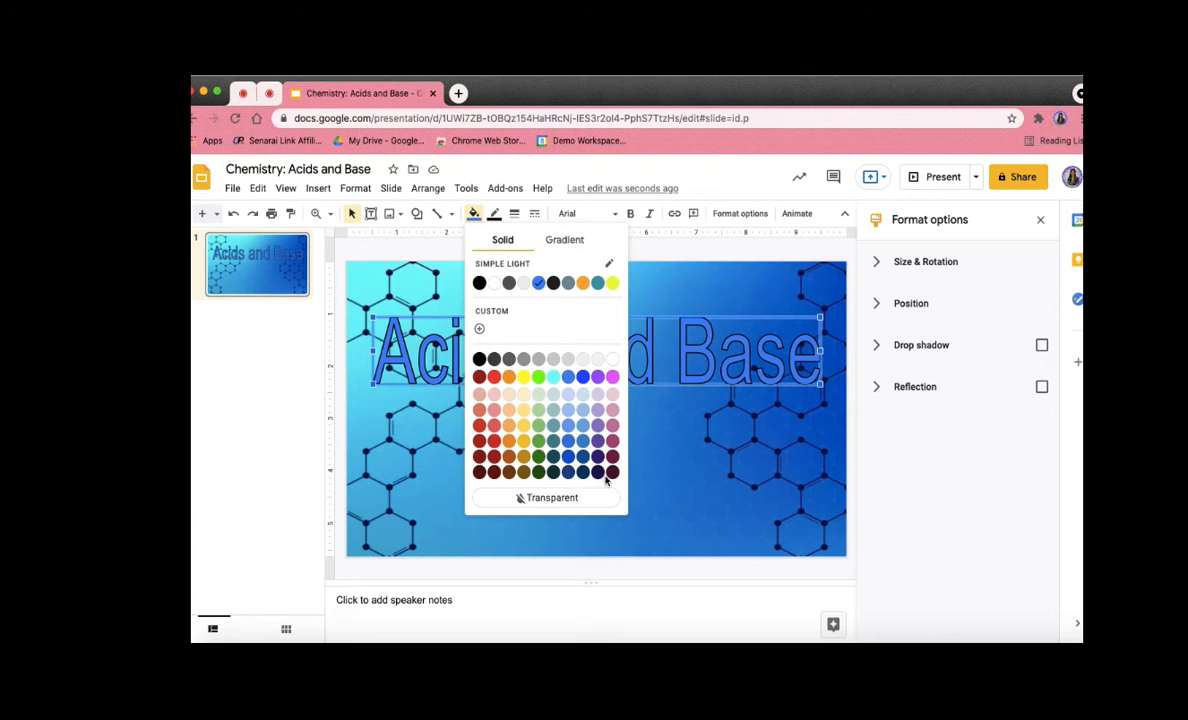
pyautogui.click(494, 442)
pyautogui.moveTo(627, 371); pyautogui.dragTo(637, 388)
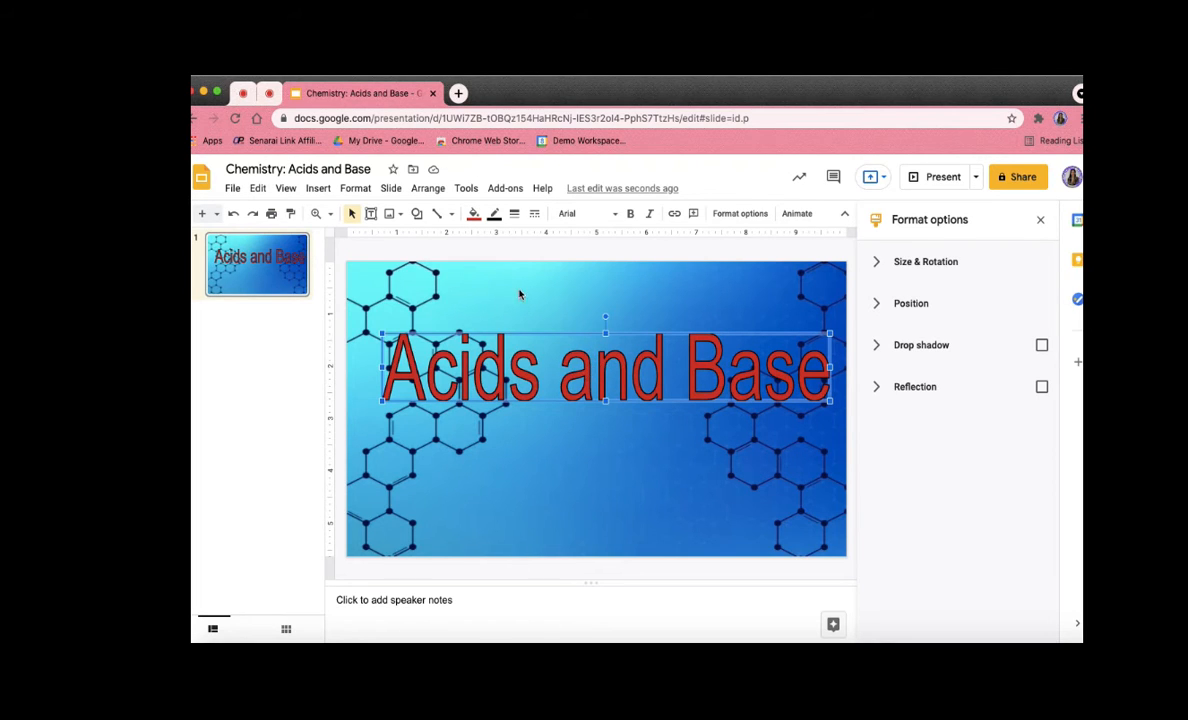
# Step: Try outline weights of 3 px and 8 px on the "Acids and Base" word art, settling on 3 px
pyautogui.click(514, 213)
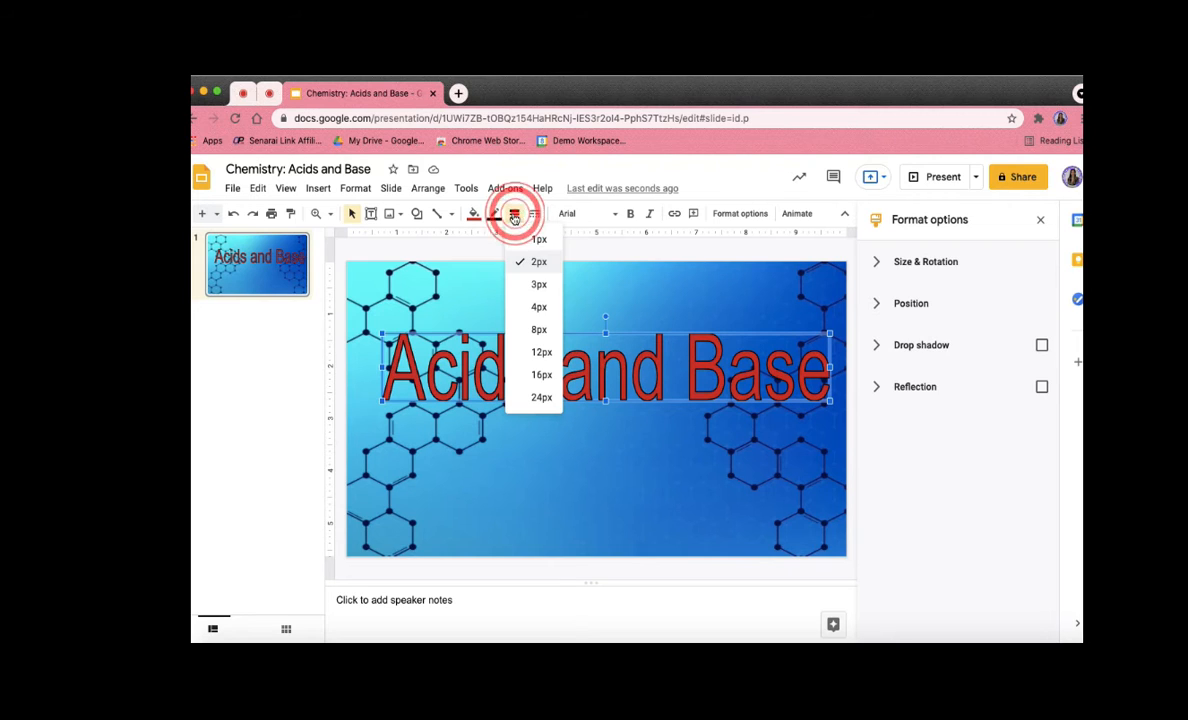
pyautogui.click(537, 285)
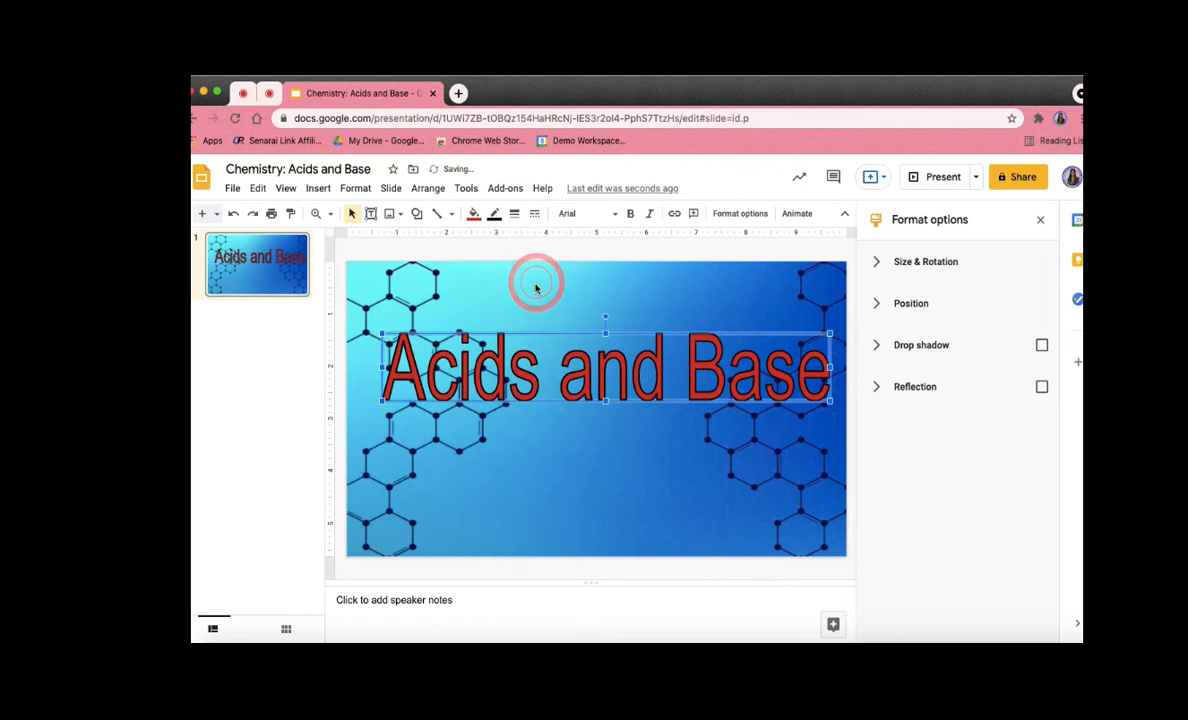
pyautogui.click(513, 213)
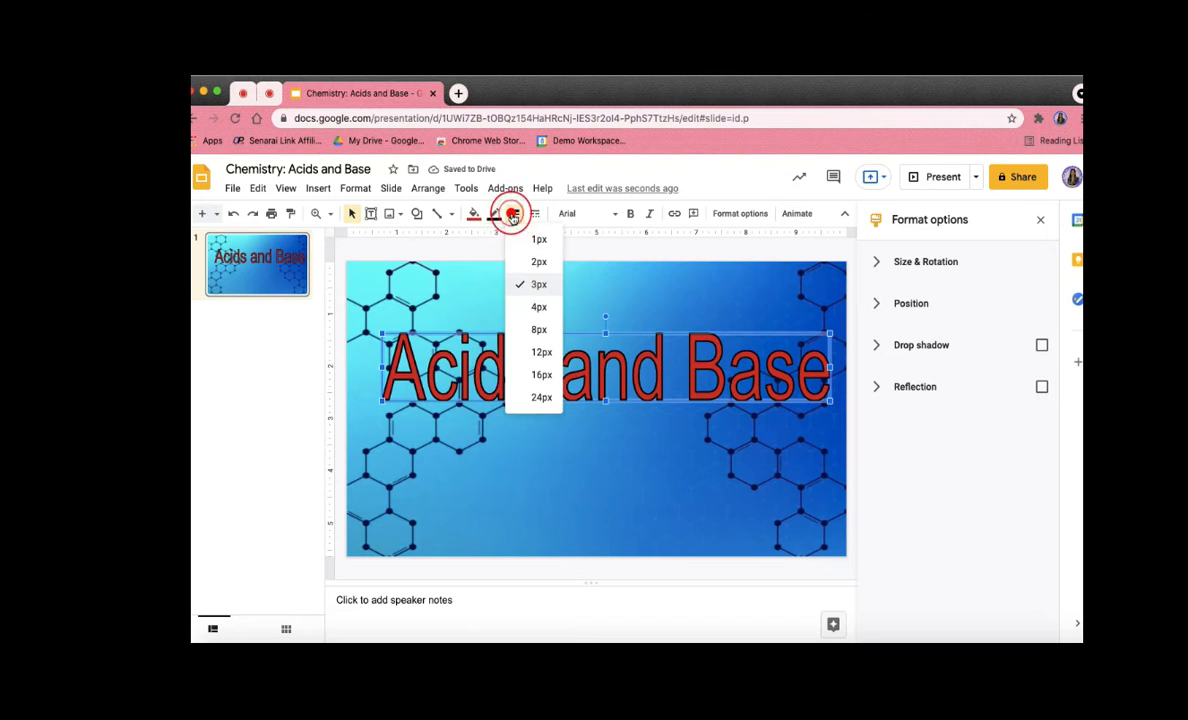
pyautogui.click(535, 328)
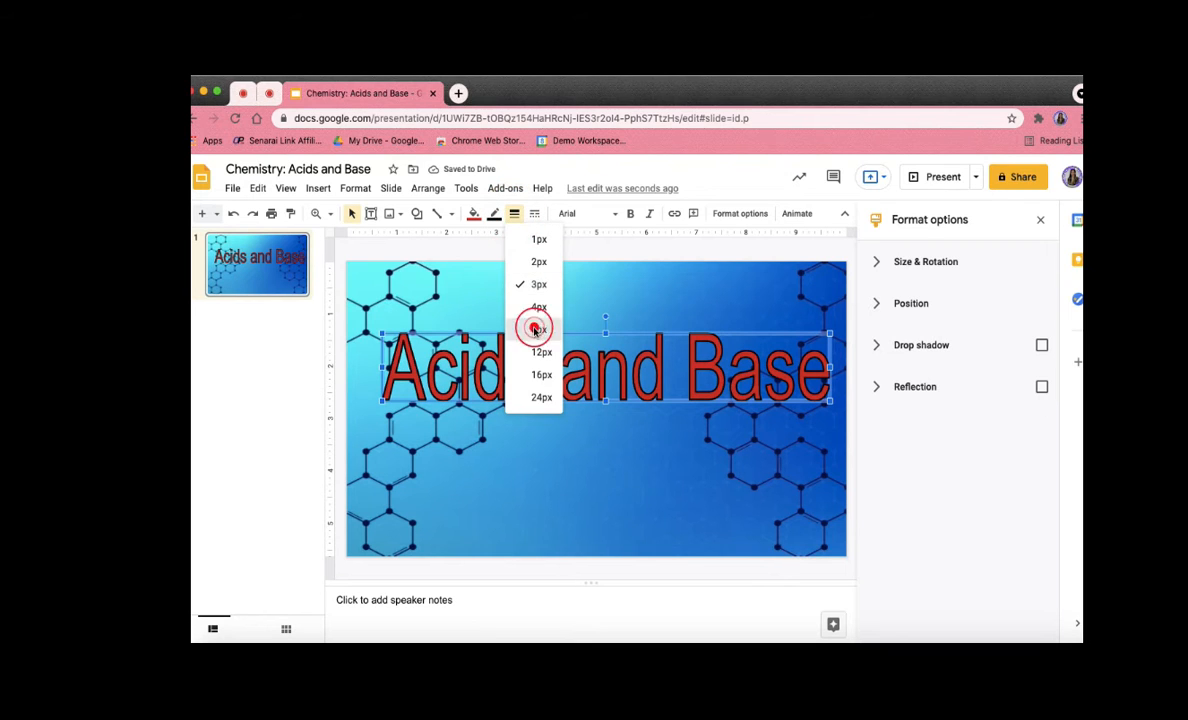
pyautogui.click(514, 214)
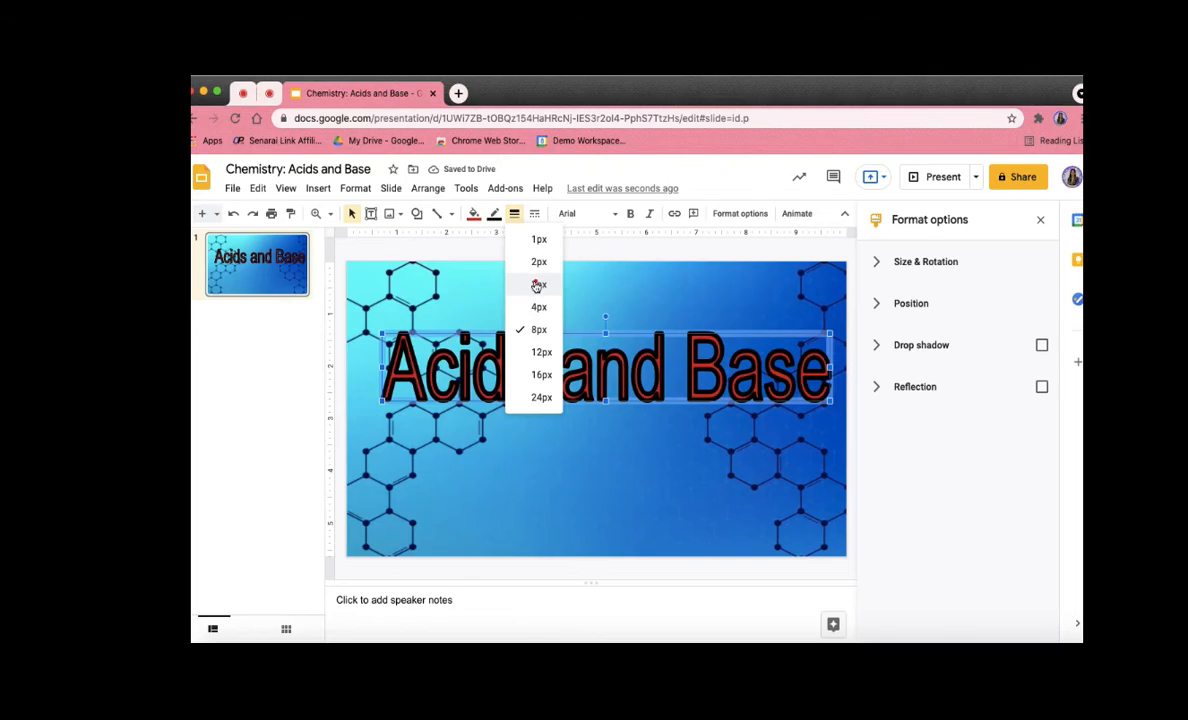
pyautogui.click(537, 284)
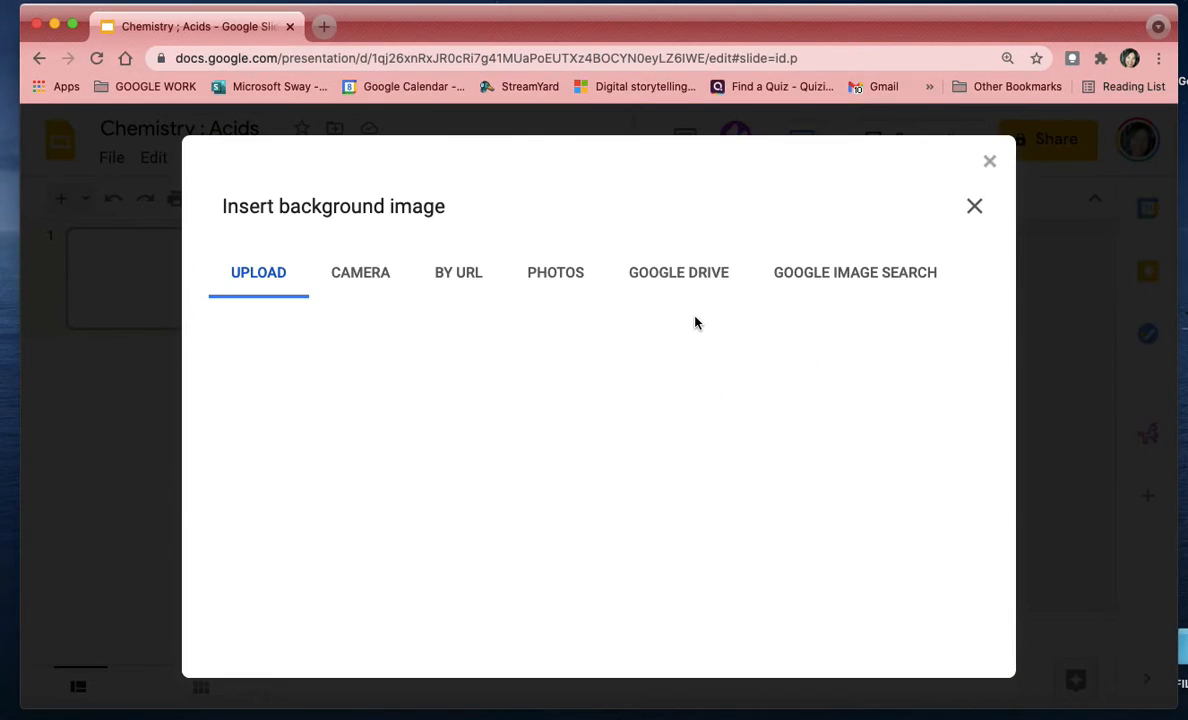
# Step: Search Google Images for "wall and floor background" as the slide's background image
pyautogui.click(852, 276)
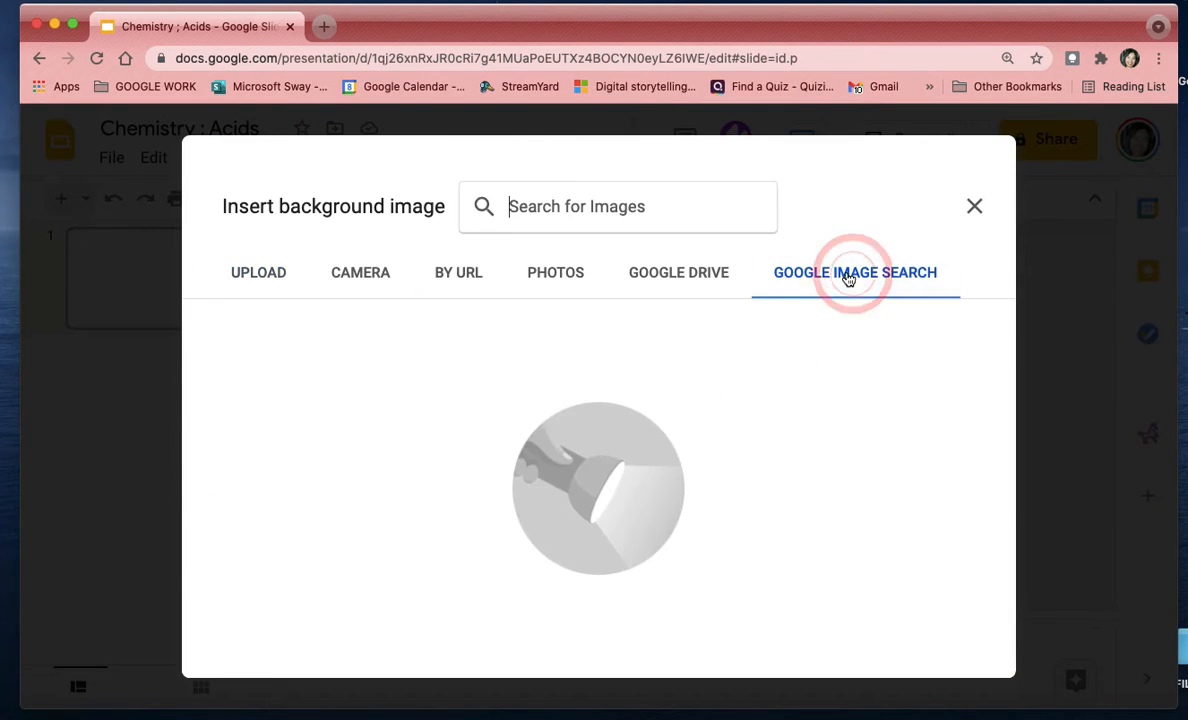
pyautogui.click(605, 207)
pyautogui.write('W')
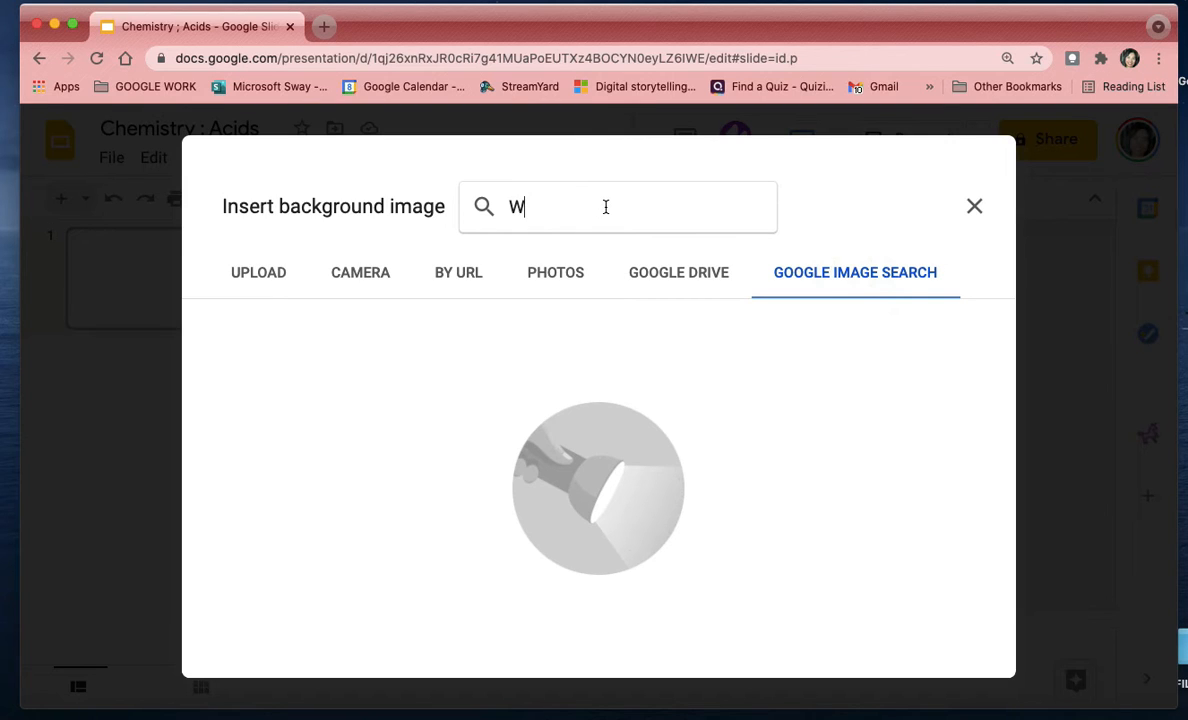
pyautogui.write('all ')
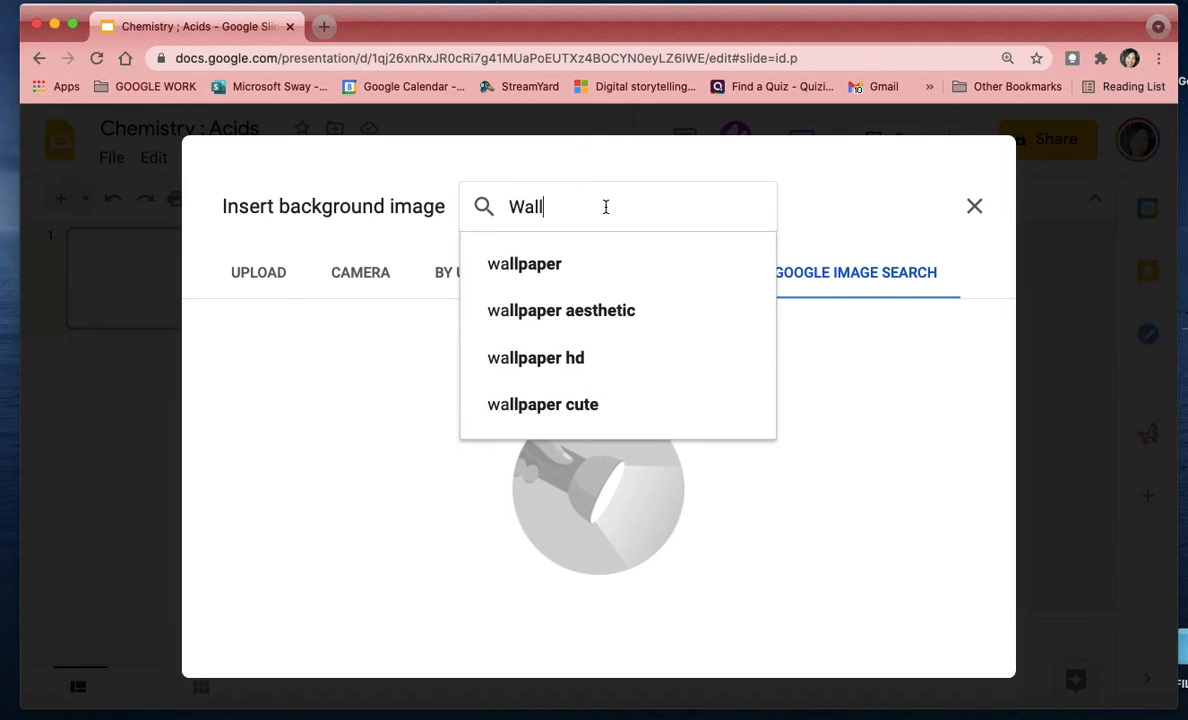
pyautogui.write('and')
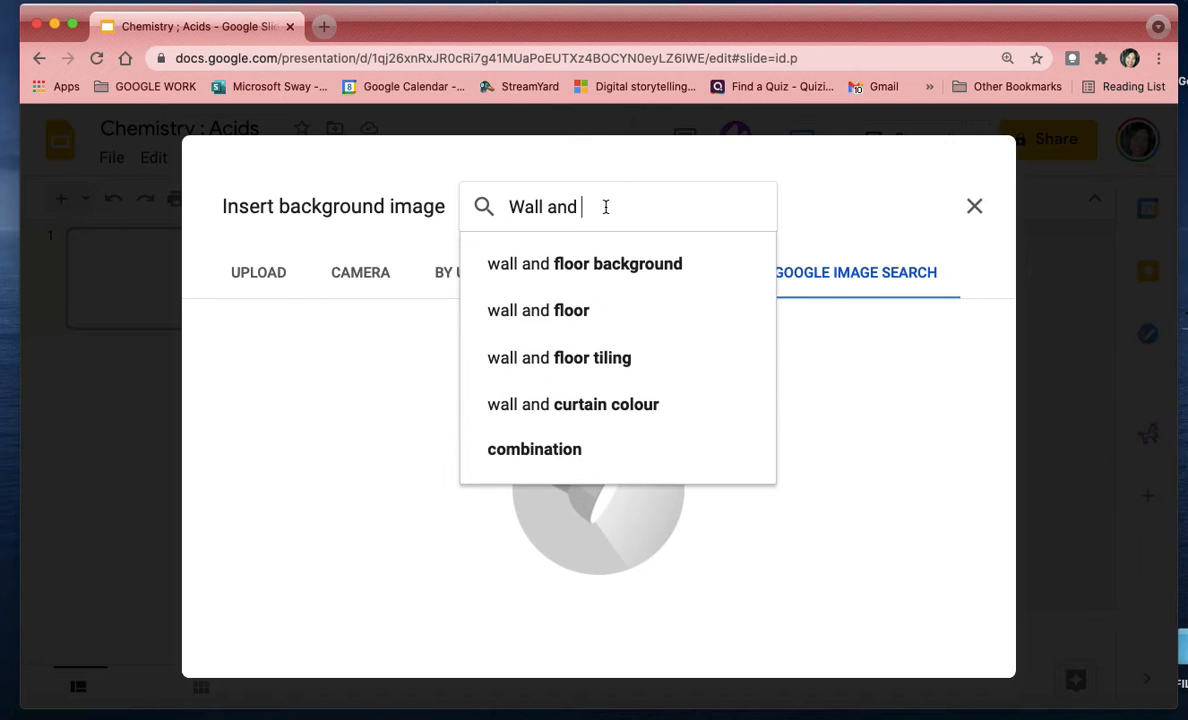
pyautogui.click(626, 266)
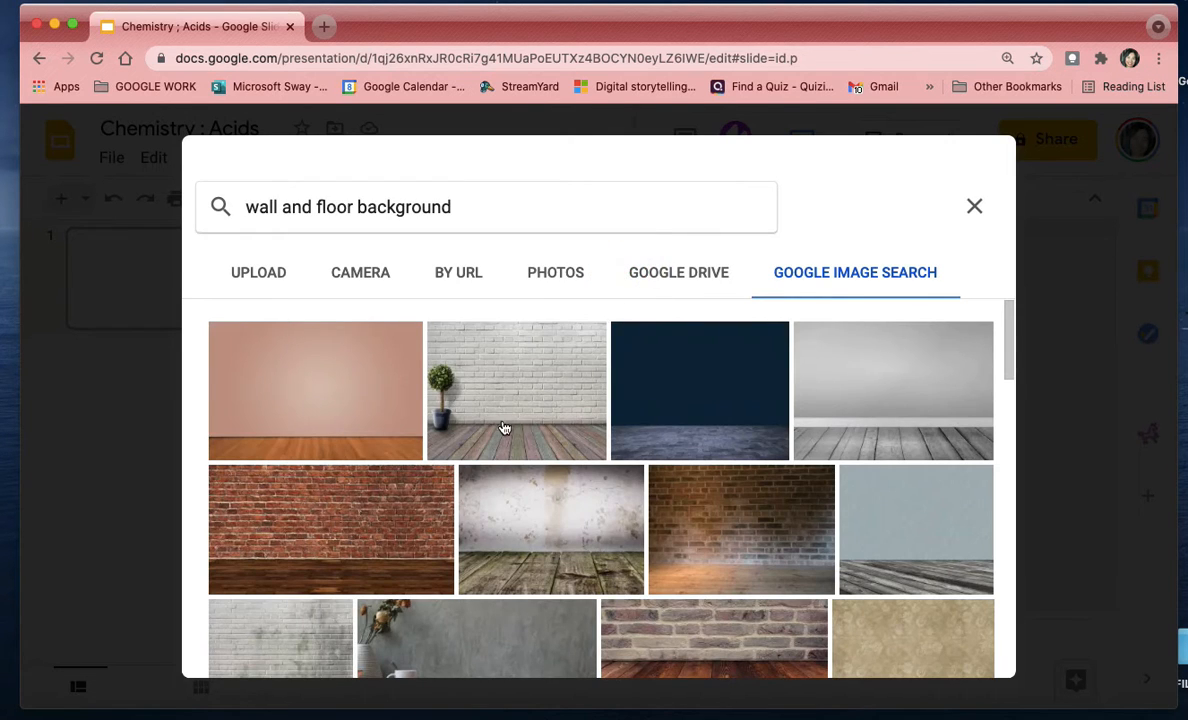
# Step: Apply the image of a plain pink wall with an orange wooden floor as the slide background
pyautogui.scroll(-10, 581, 392)
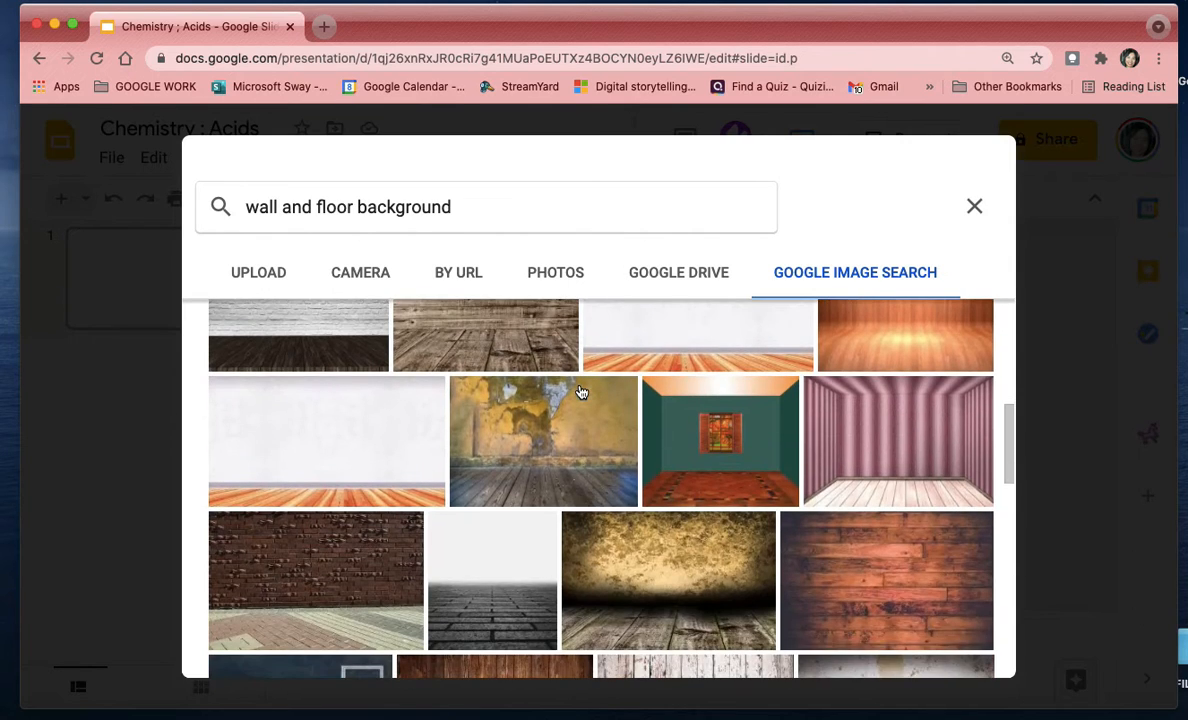
pyautogui.scroll(-2, 581, 392)
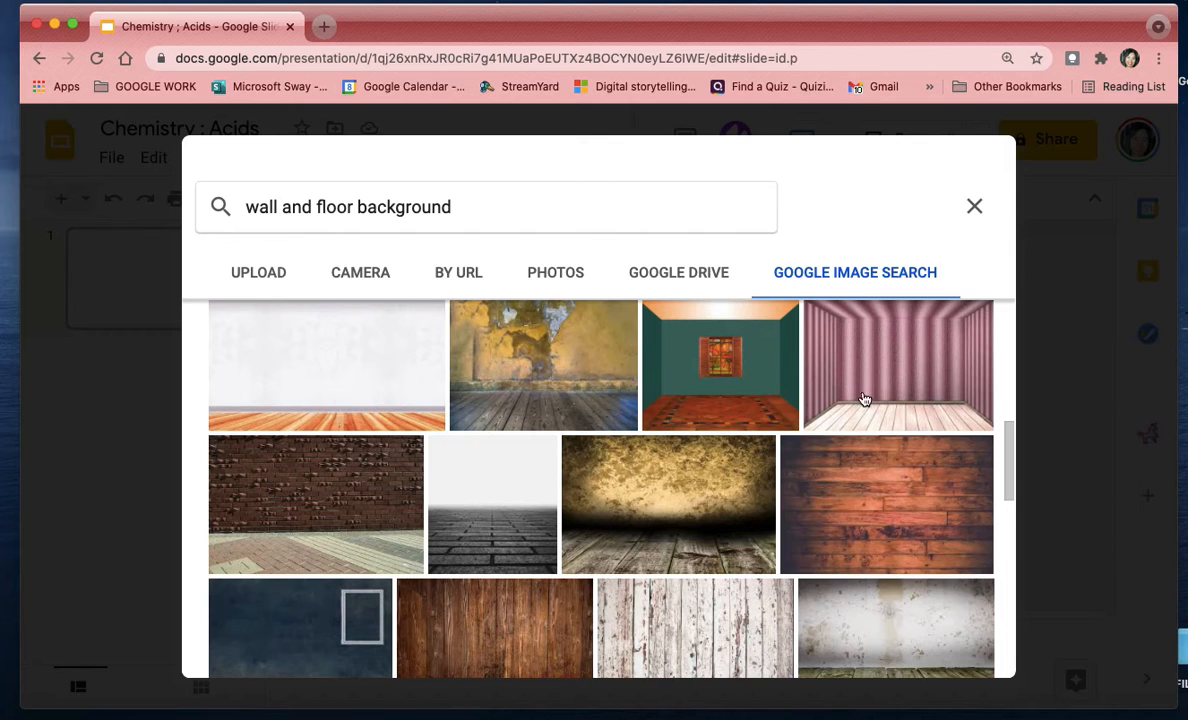
pyautogui.scroll(-4, 623, 457)
pyautogui.scroll(-1, 623, 457)
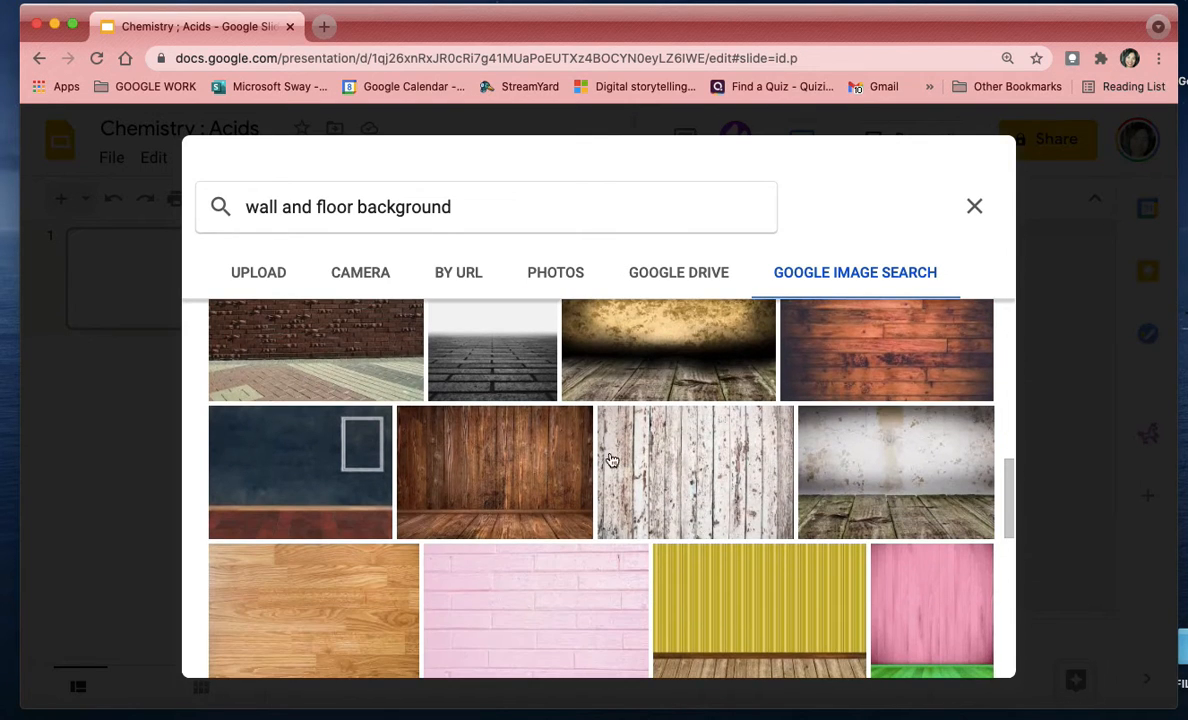
pyautogui.scroll(1, 350, 350)
pyautogui.click(345, 345)
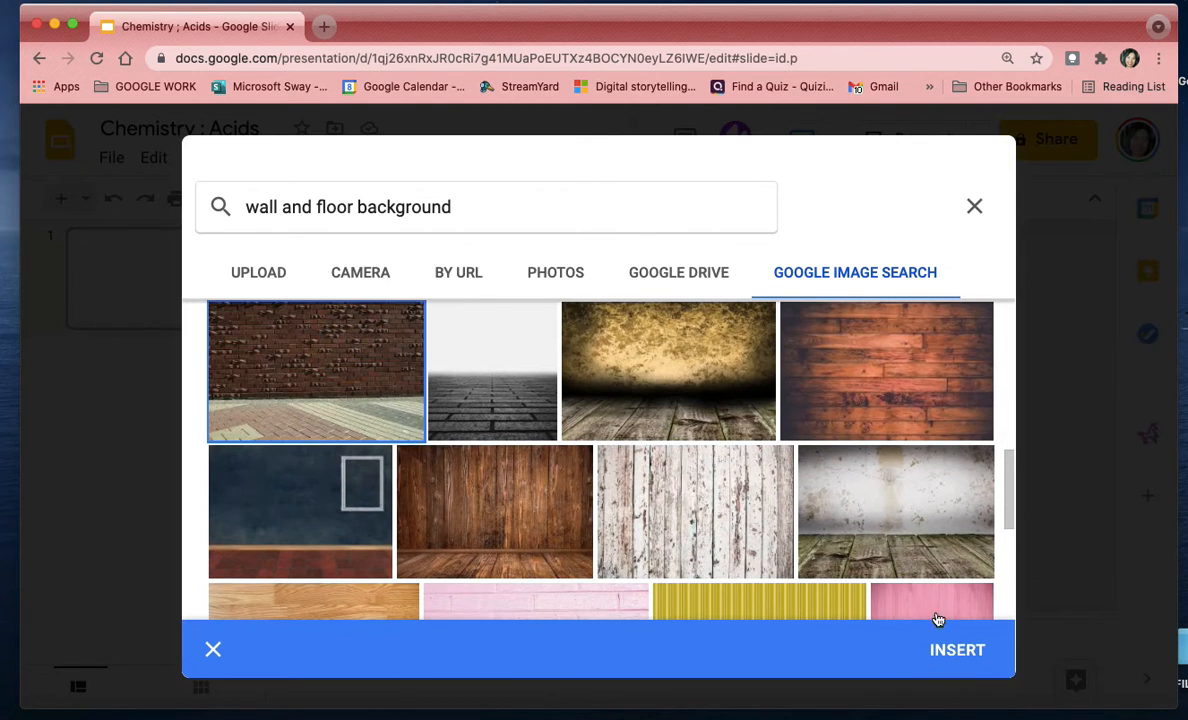
pyautogui.scroll(15, 818, 531)
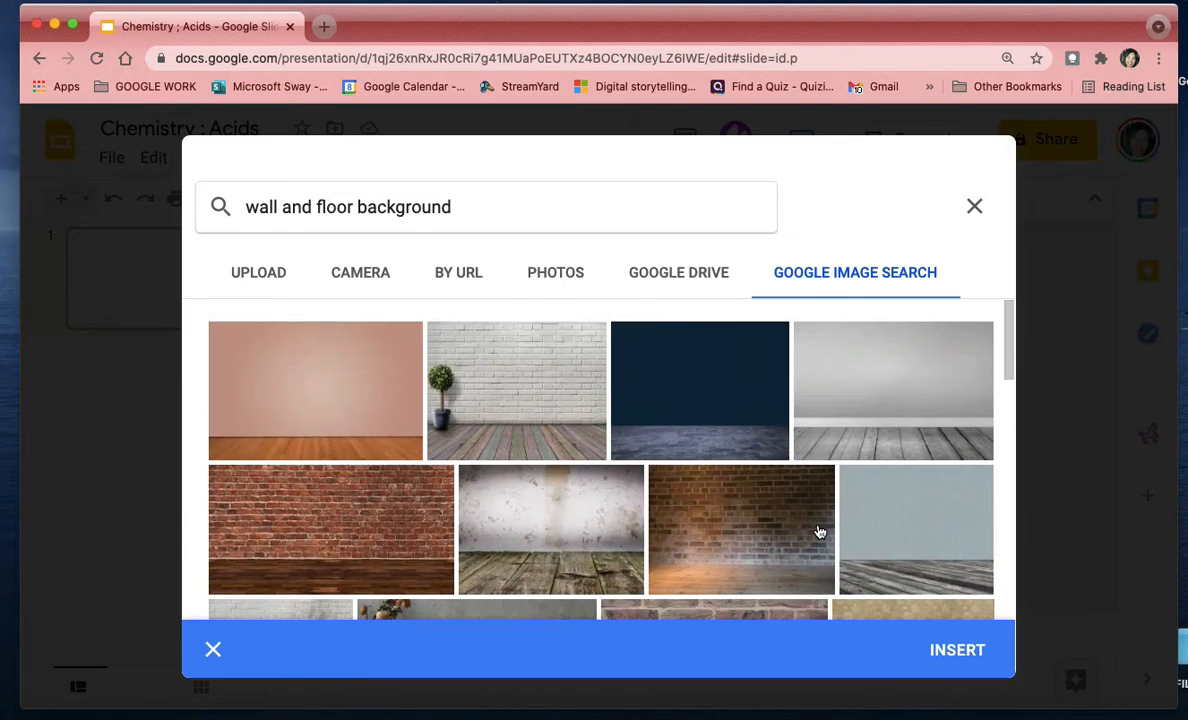
pyautogui.click(308, 360)
pyautogui.click(976, 652)
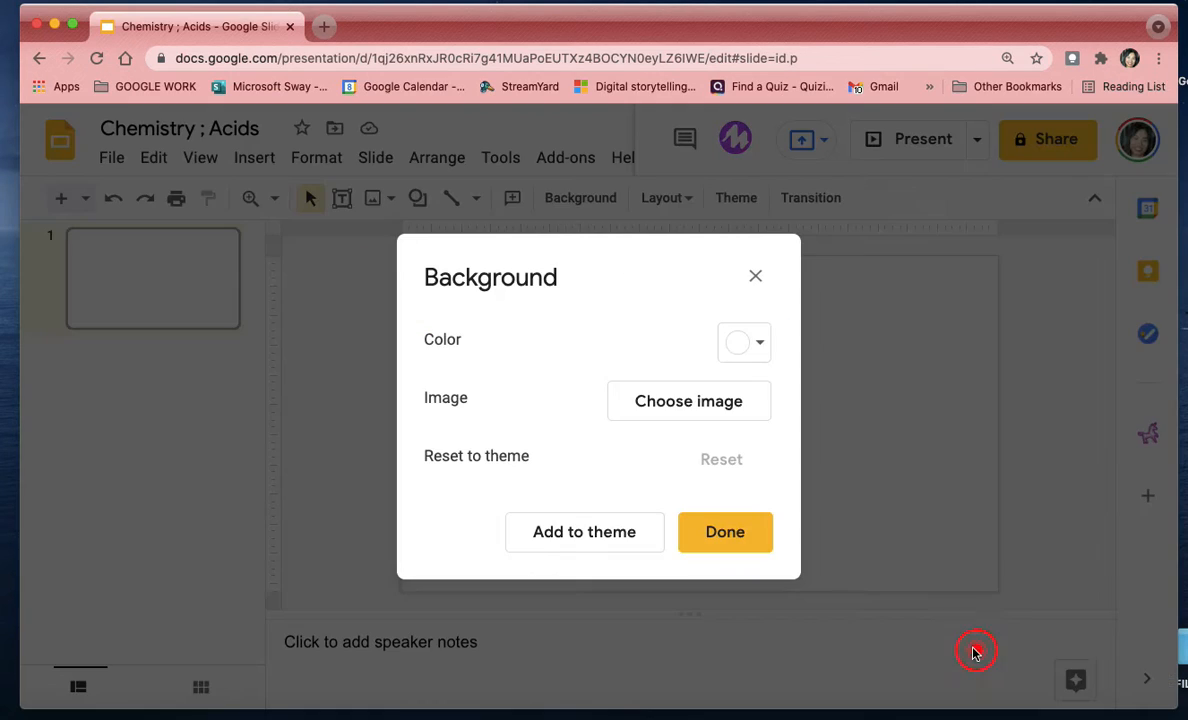
pyautogui.click(728, 533)
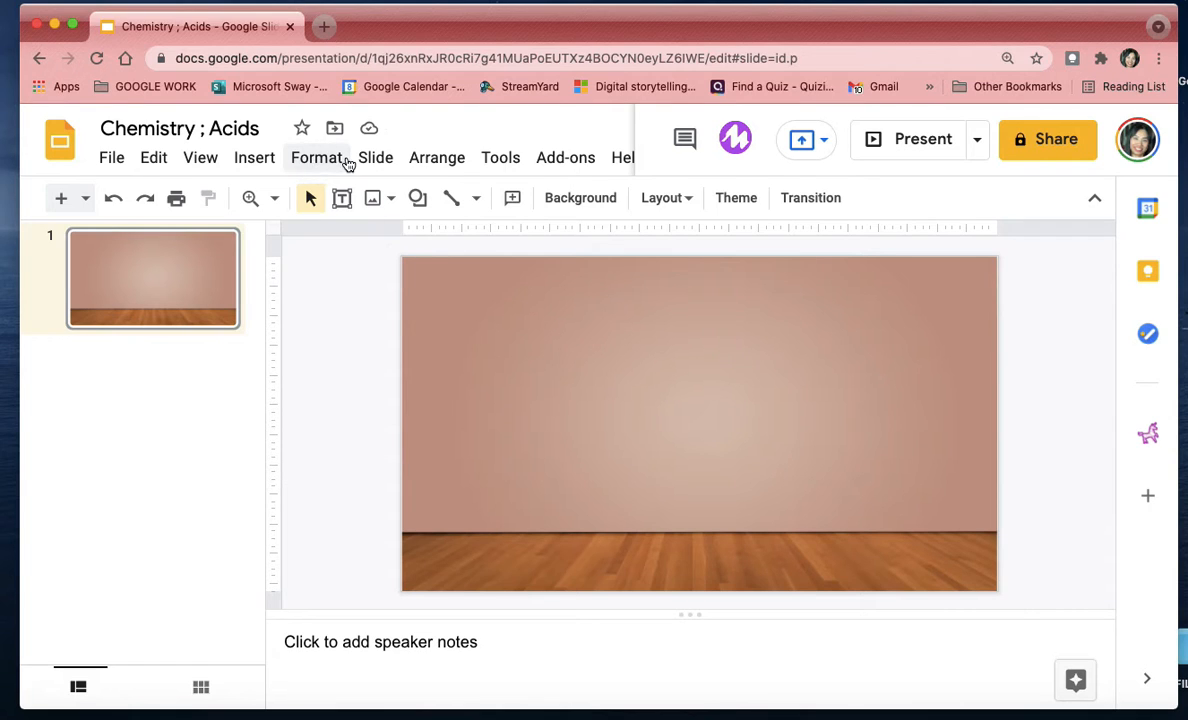
# Step: Search the web for "table png" images to insert into the slide
pyautogui.click(256, 160)
pyautogui.moveTo(286, 201)
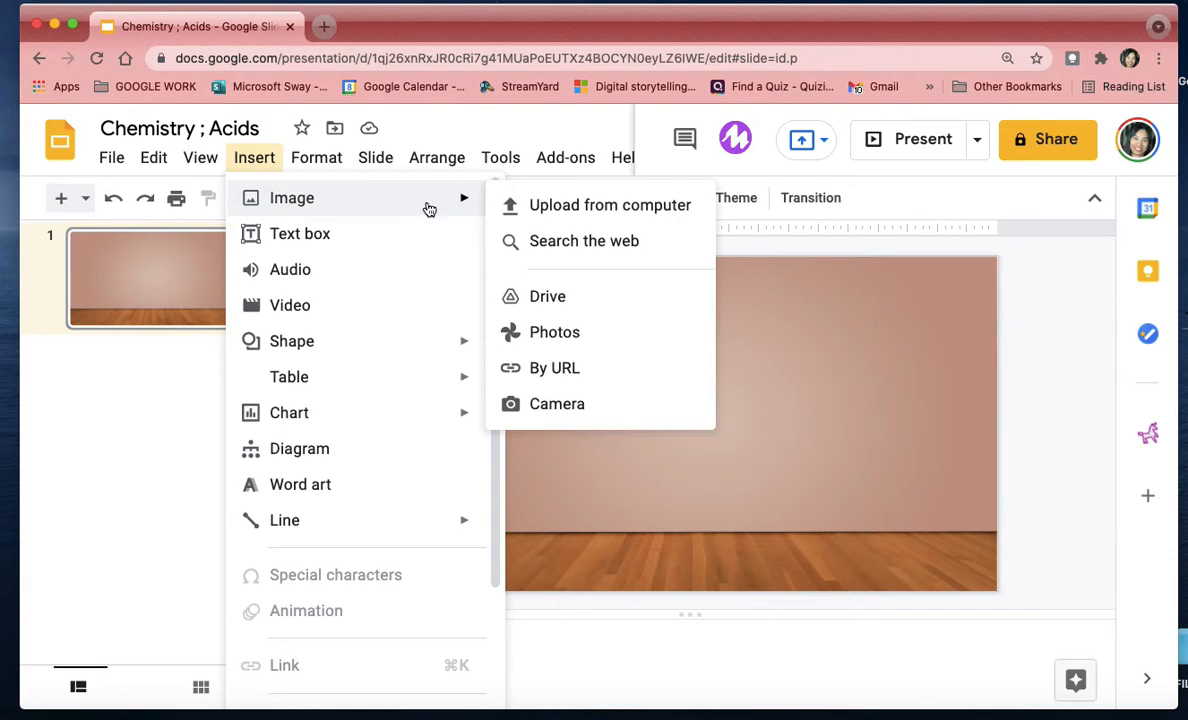
pyautogui.click(650, 236)
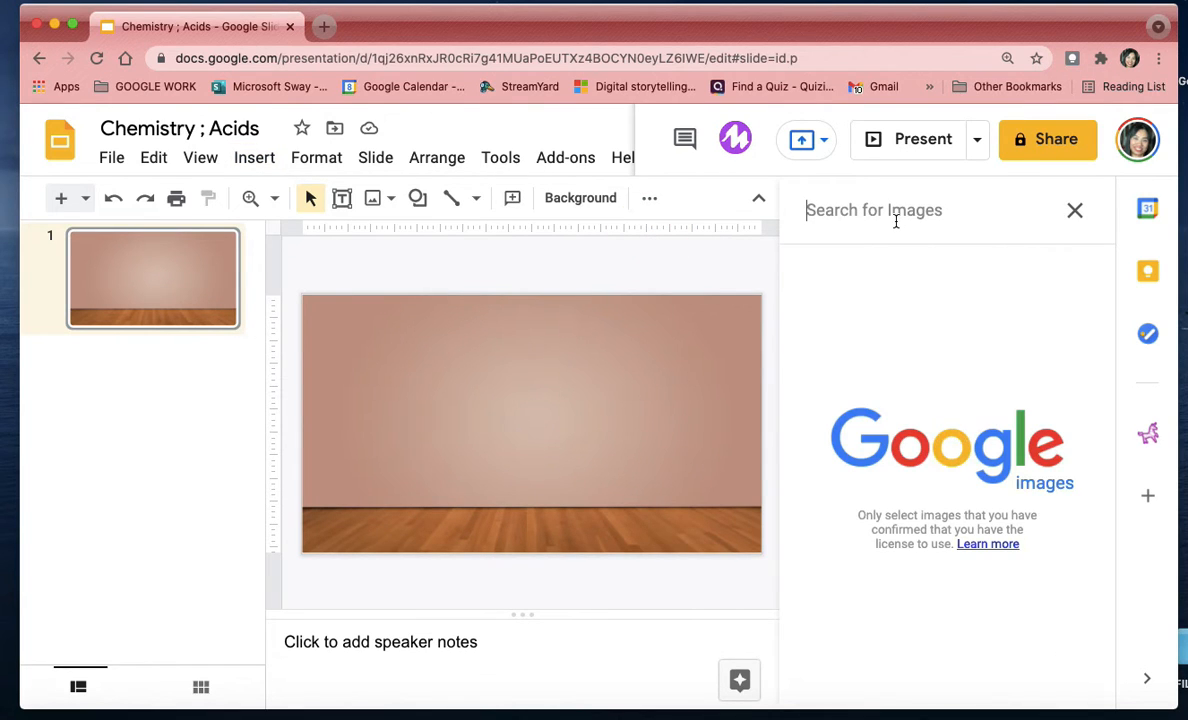
pyautogui.write('tab')
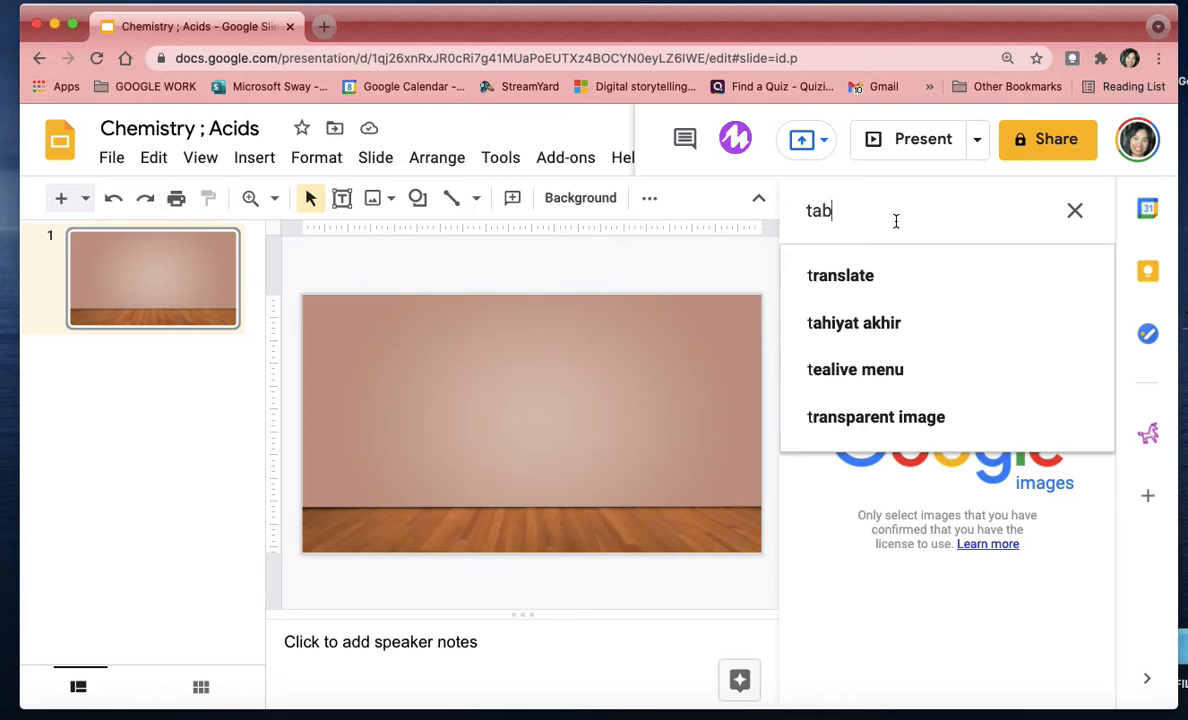
pyautogui.write('le p')
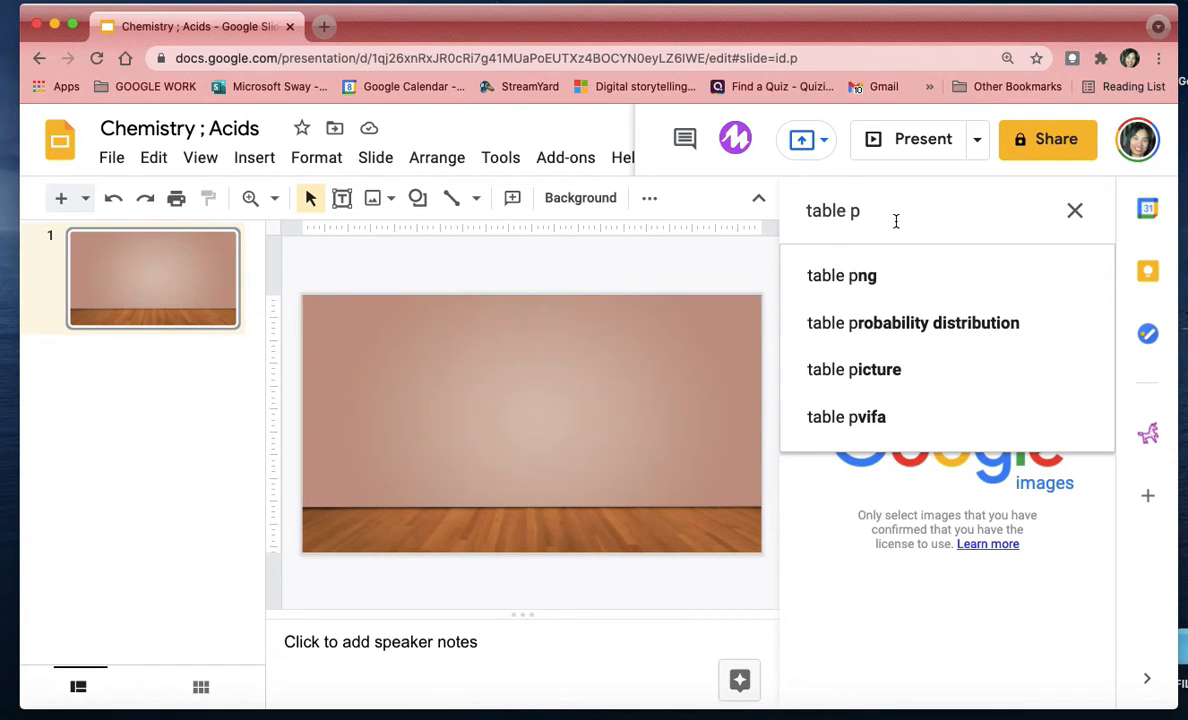
pyautogui.write('ng')
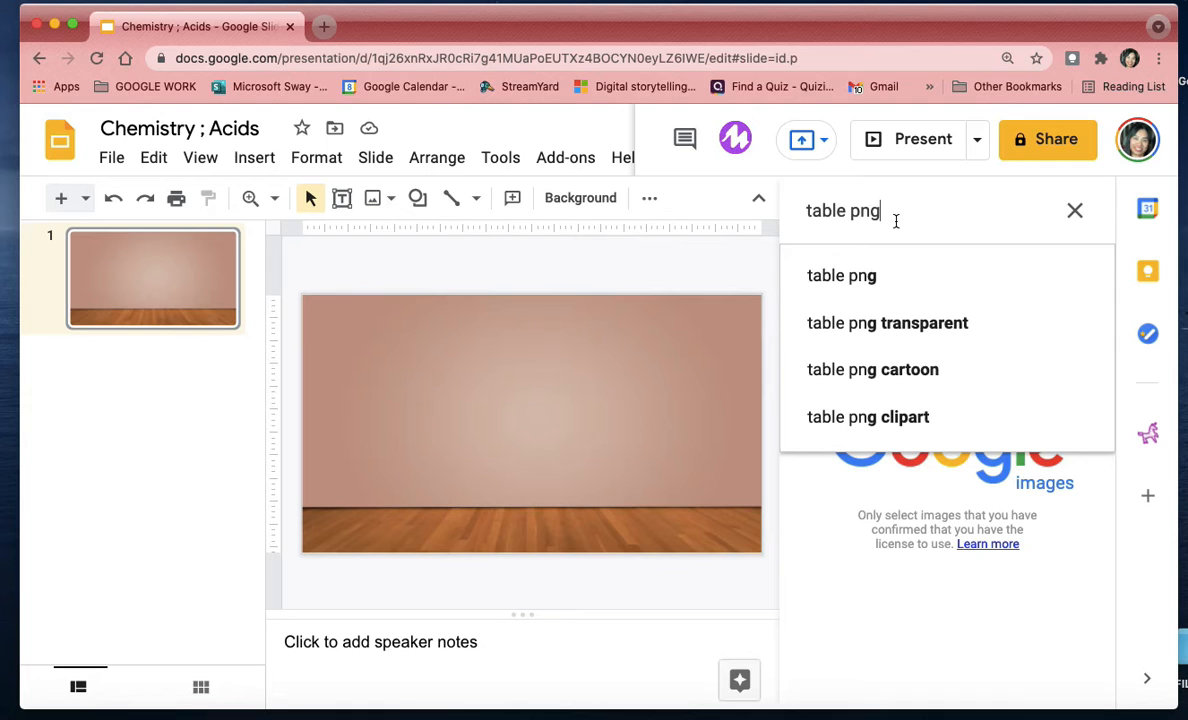
pyautogui.click(843, 290)
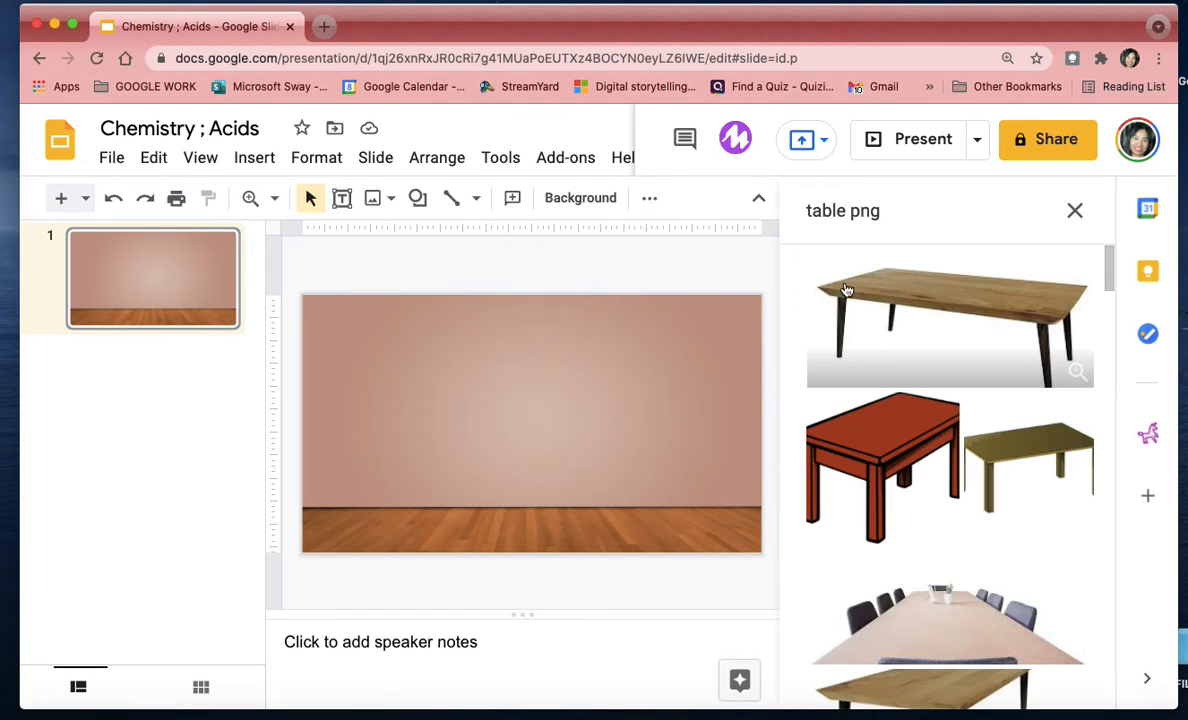
# Step: Insert the picture of the brown table with a single black pedestal leg into the slide
pyautogui.scroll(-3, 1010, 537)
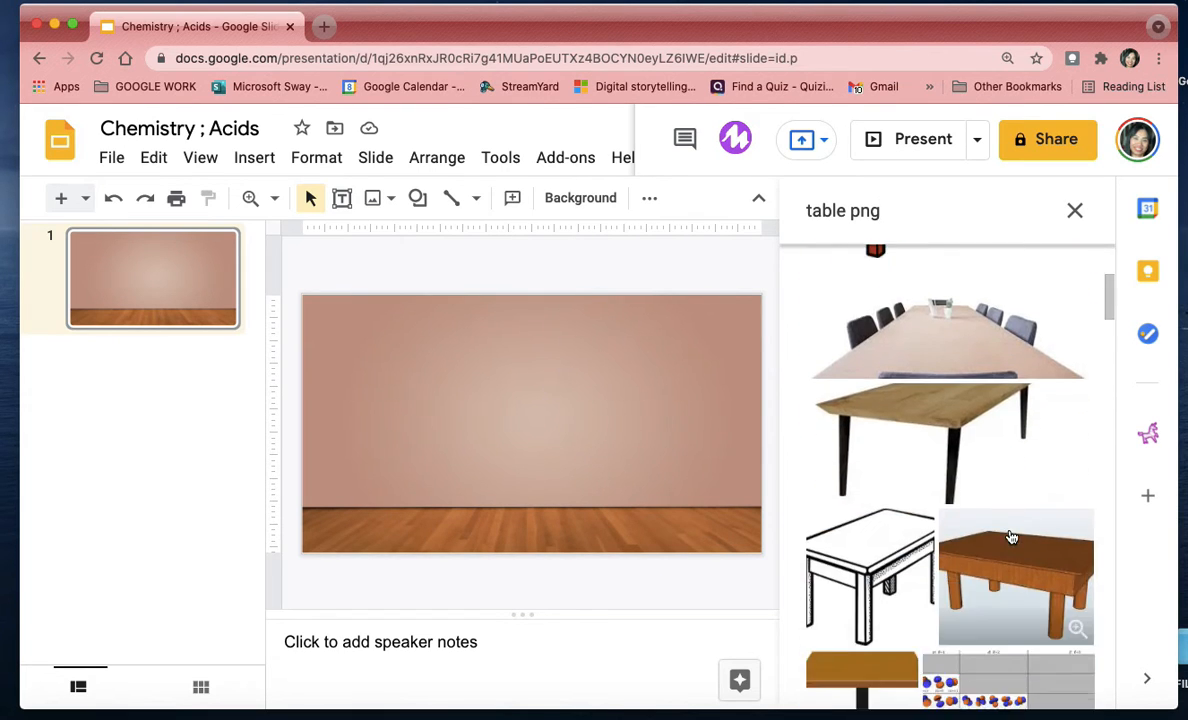
pyautogui.scroll(-2, 1011, 537)
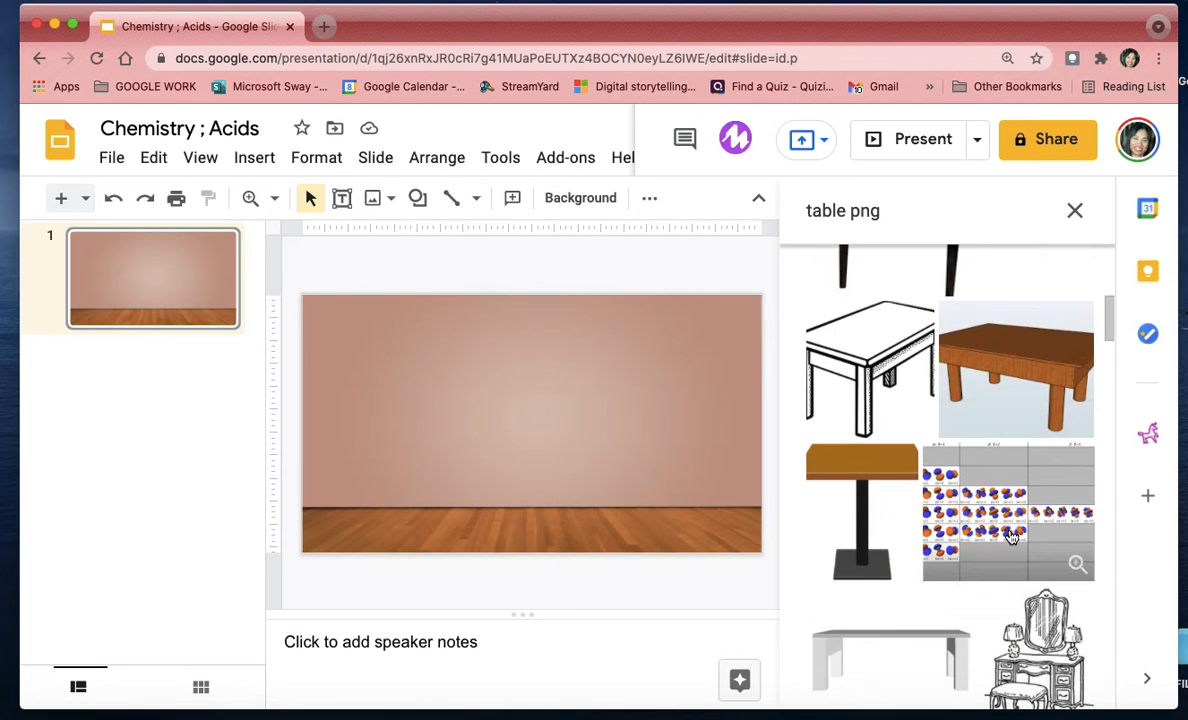
pyautogui.scroll(-1, 1010, 537)
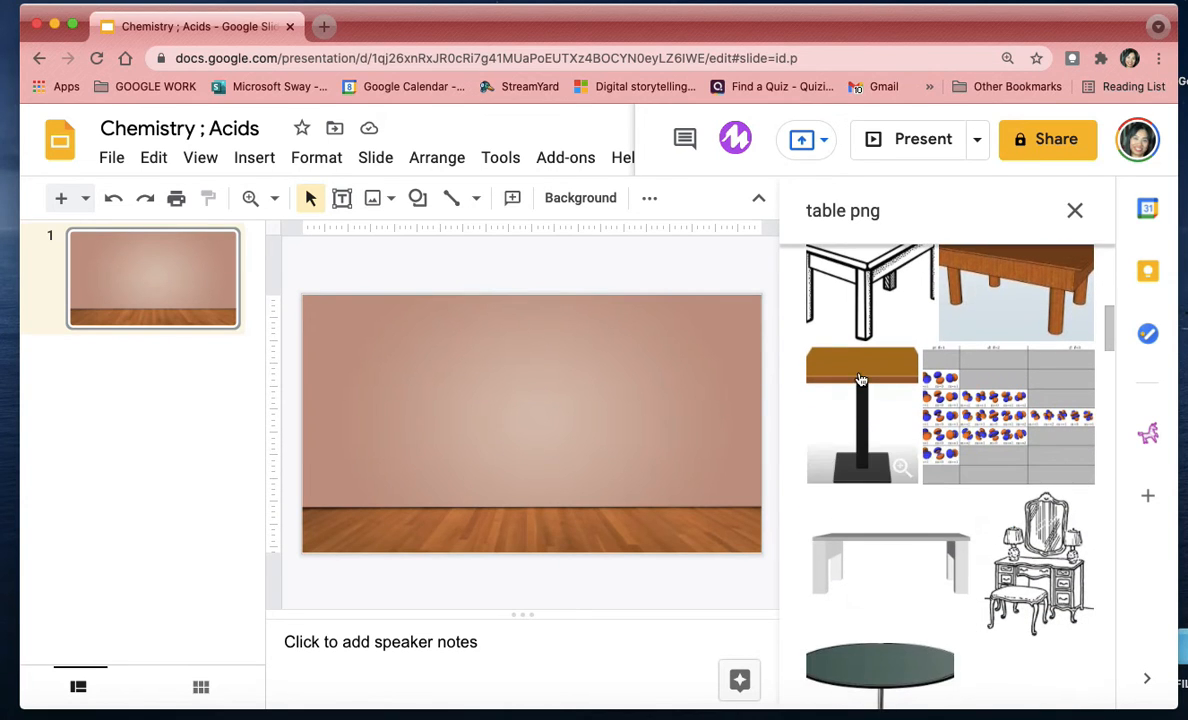
pyautogui.moveTo(860, 372)
pyautogui.mouseDown()
pyautogui.moveTo(744, 414)
pyautogui.moveTo(583, 408)
pyautogui.mouseUp()
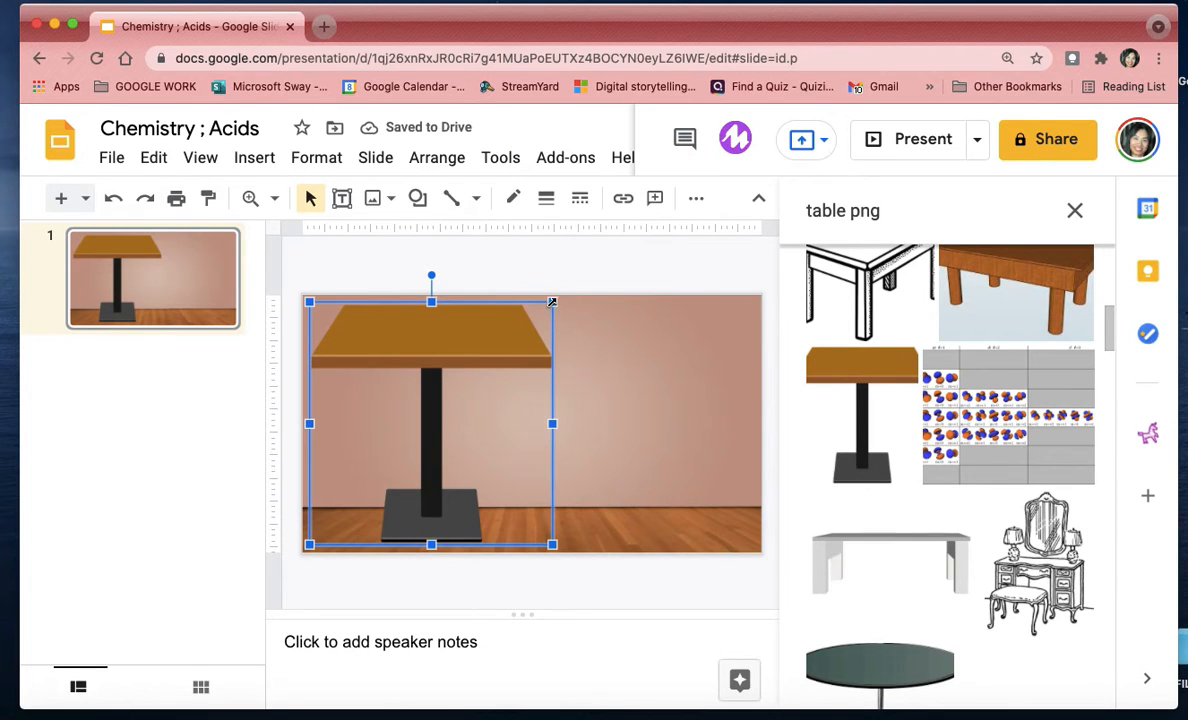
# Step: Shrink the table picture to about two thirds of its size and stand it on the floor in the slide's left half
pyautogui.moveTo(552, 301); pyautogui.dragTo(513, 341)
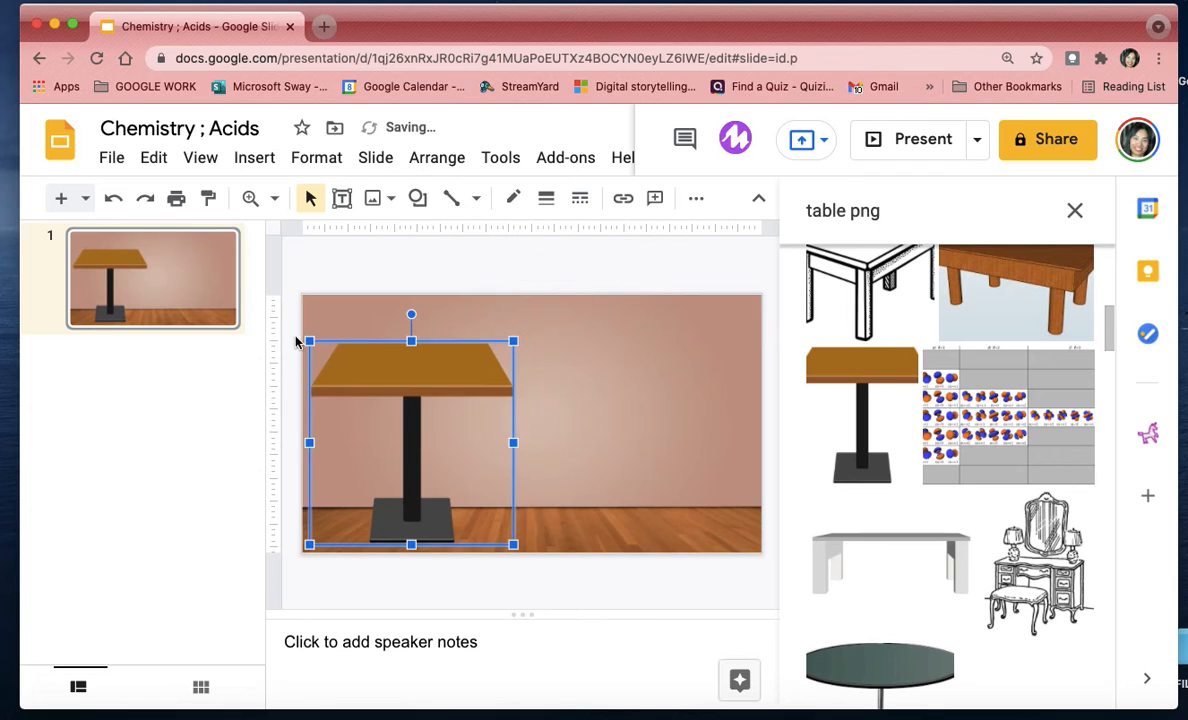
pyautogui.moveTo(309, 340); pyautogui.dragTo(352, 384)
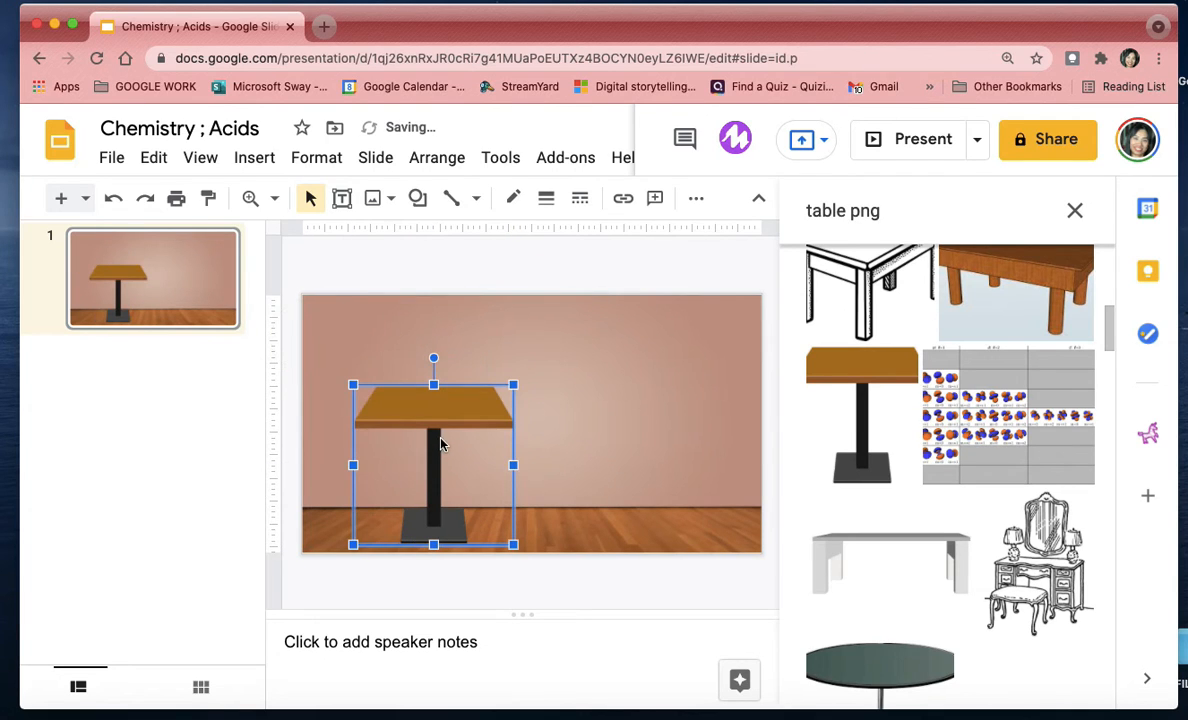
pyautogui.moveTo(441, 444); pyautogui.dragTo(425, 454)
pyautogui.click(549, 446)
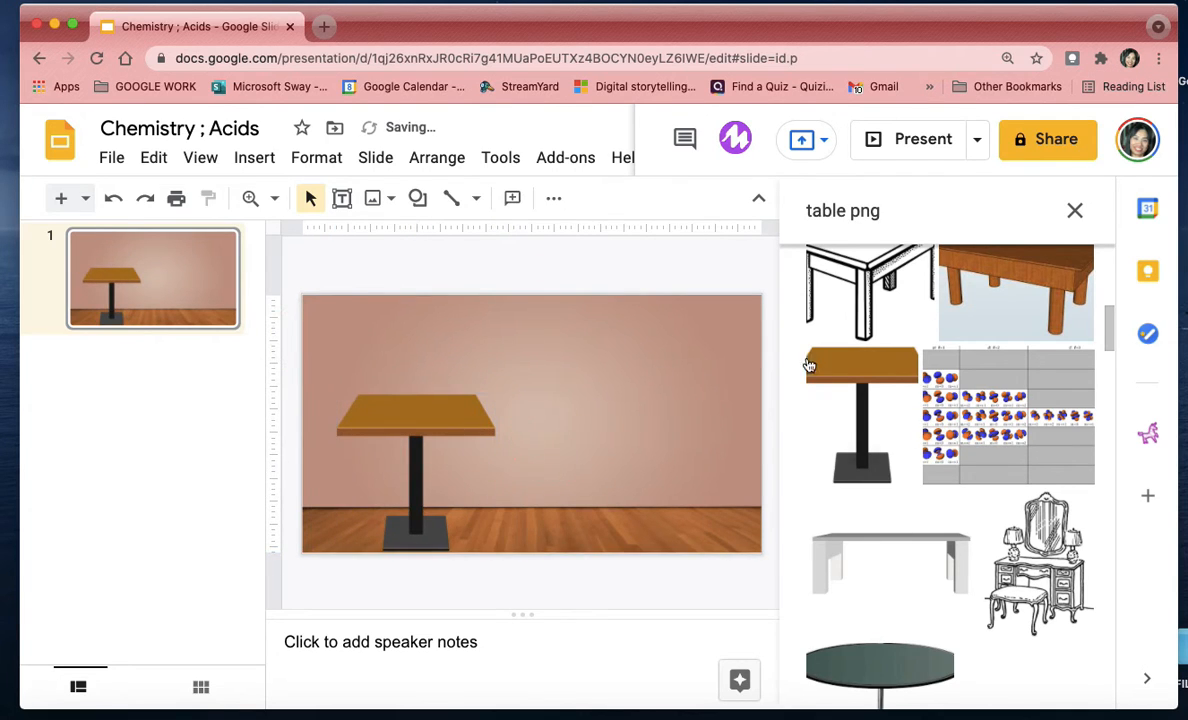
# Step: Open the Bitmoji extension over the presentation
pyautogui.click(1102, 62)
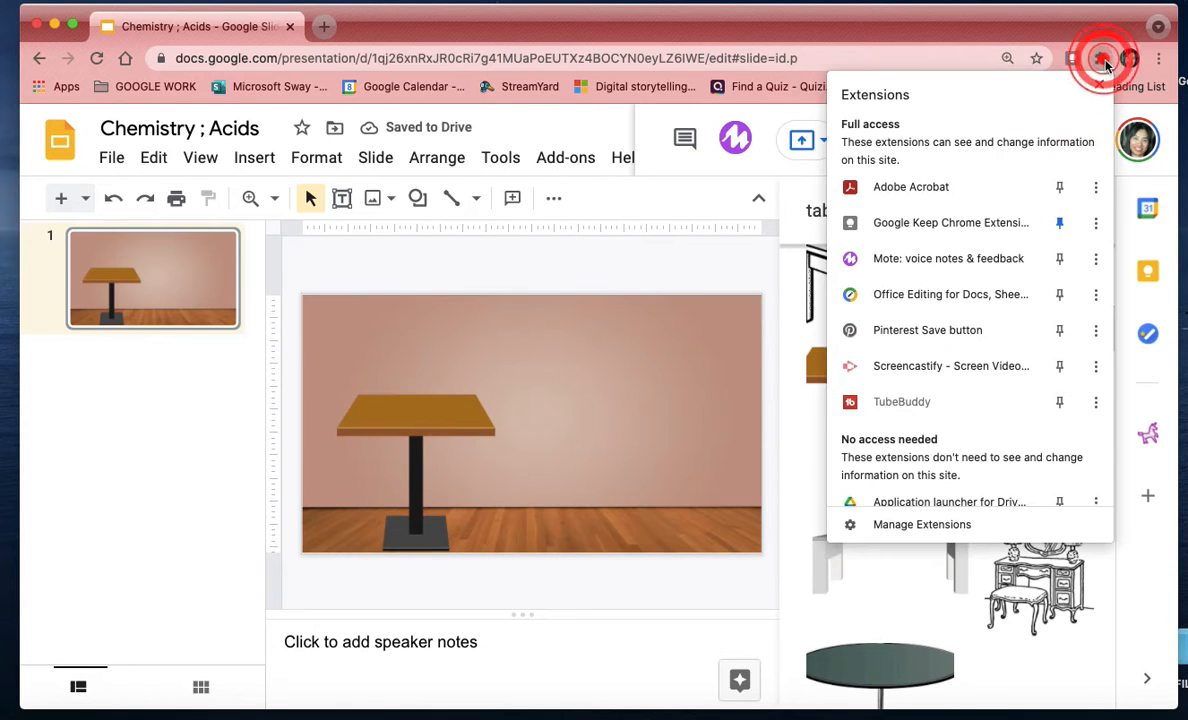
pyautogui.scroll(-2, 956, 347)
pyautogui.scroll(-1, 957, 347)
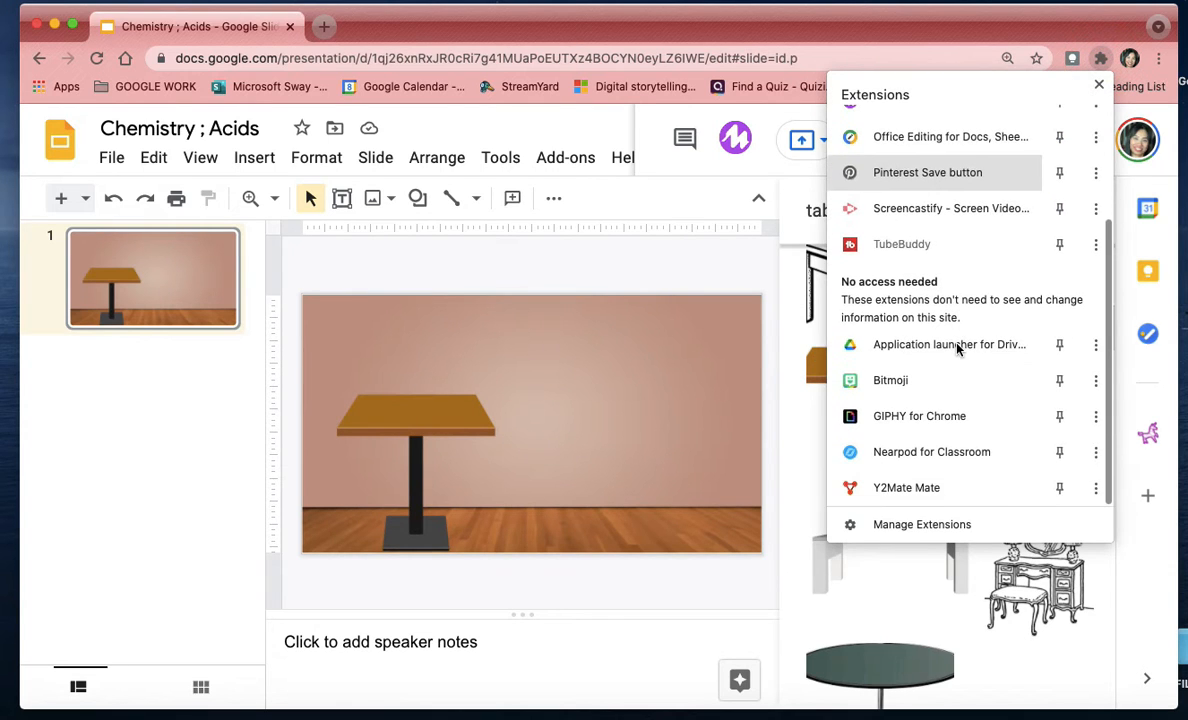
pyautogui.click(910, 388)
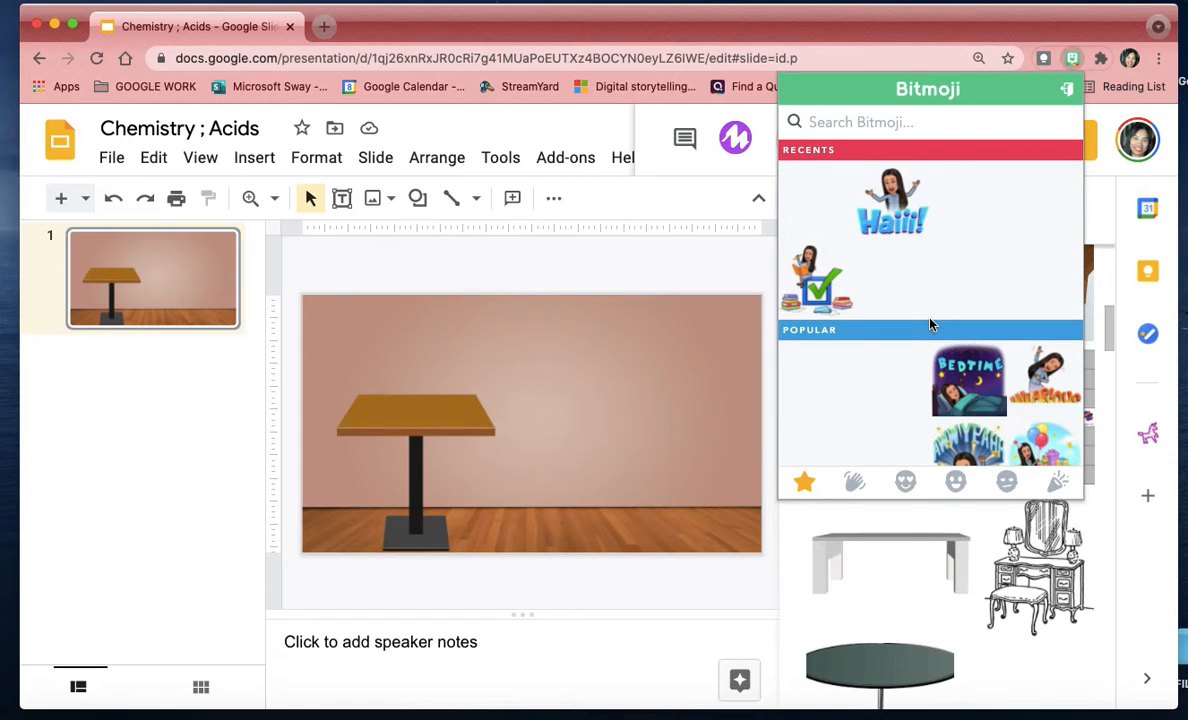
# Step: Browse the recent and popular Bitmoji stickers for a character that suits the slide
pyautogui.scroll(-3, 926, 324)
pyautogui.scroll(3, 928, 326)
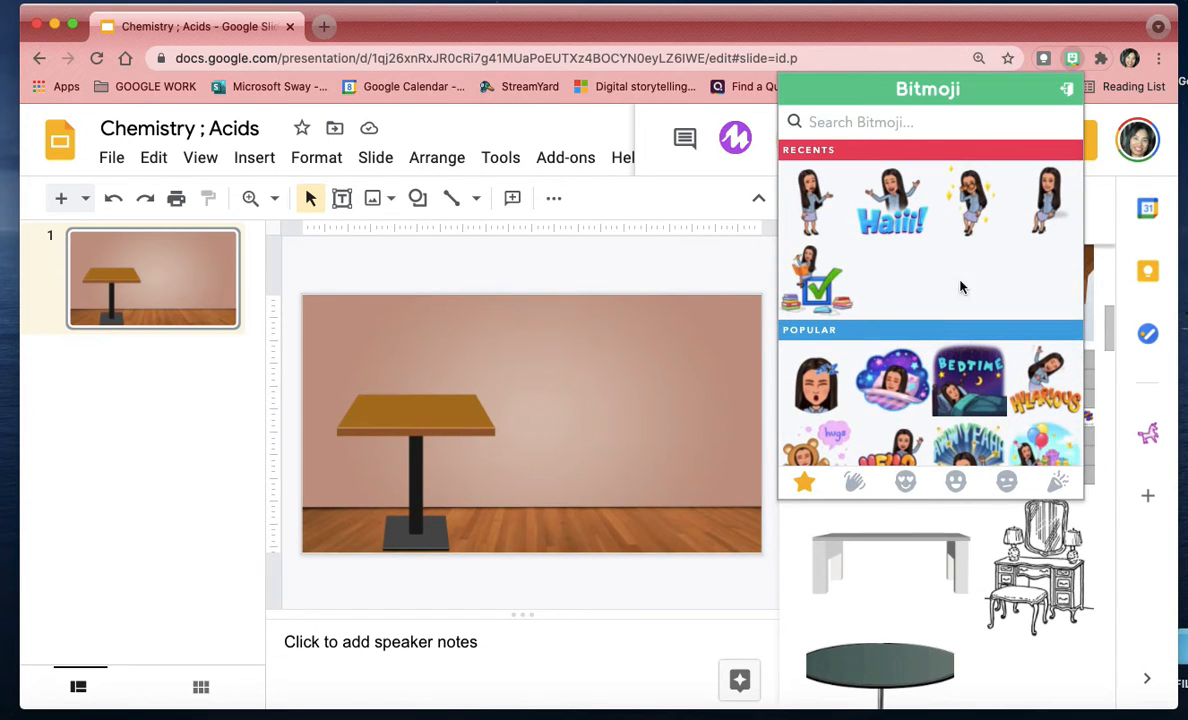
pyautogui.scroll(-5, 949, 389)
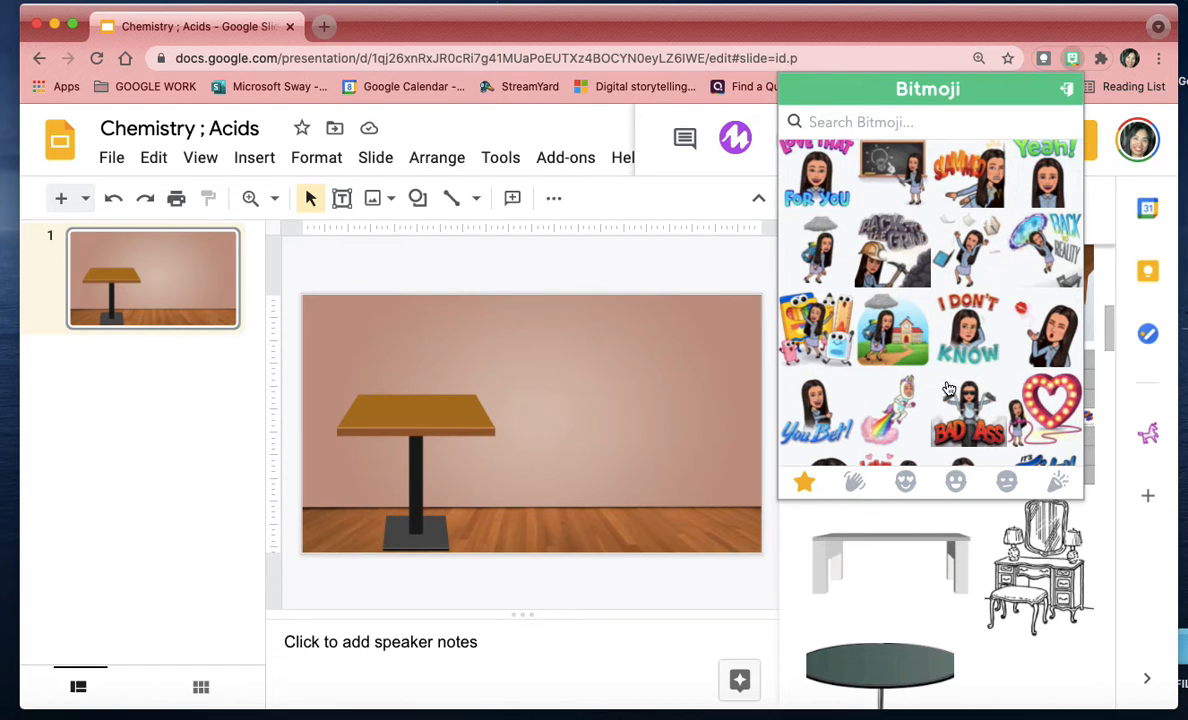
pyautogui.scroll(-2, 901, 386)
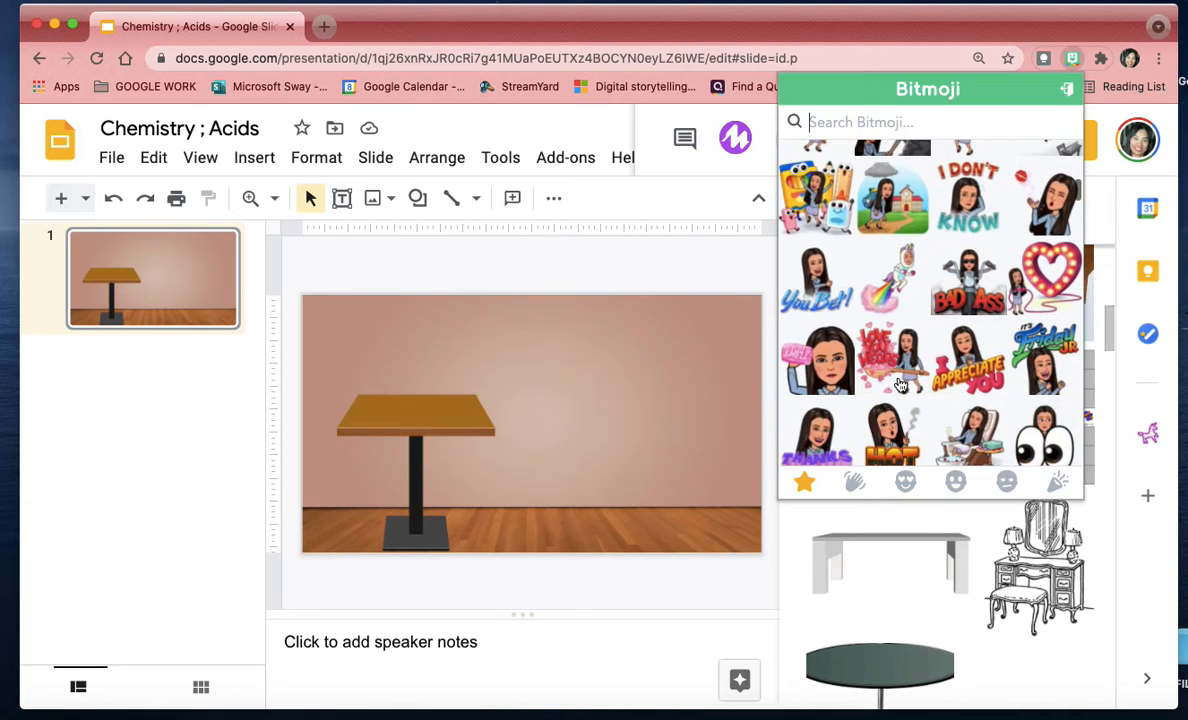
pyautogui.scroll(-5, 901, 386)
pyautogui.scroll(-4, 899, 385)
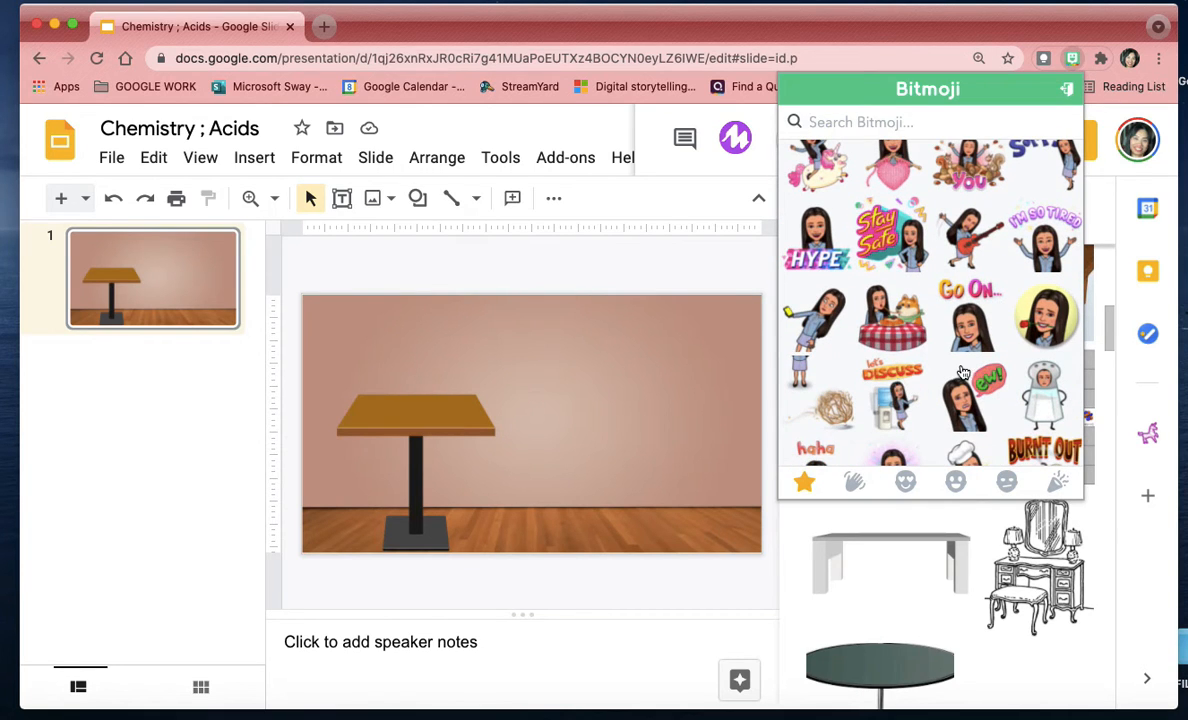
pyautogui.scroll(-5, 958, 372)
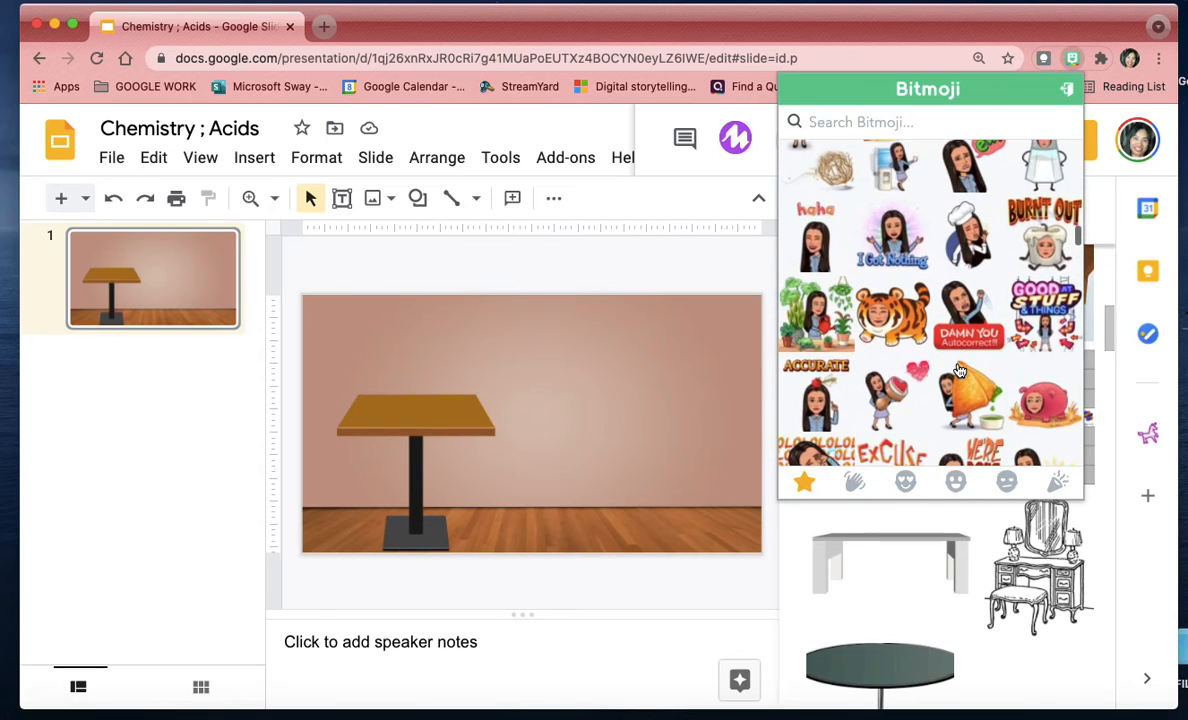
pyautogui.scroll(-3, 958, 372)
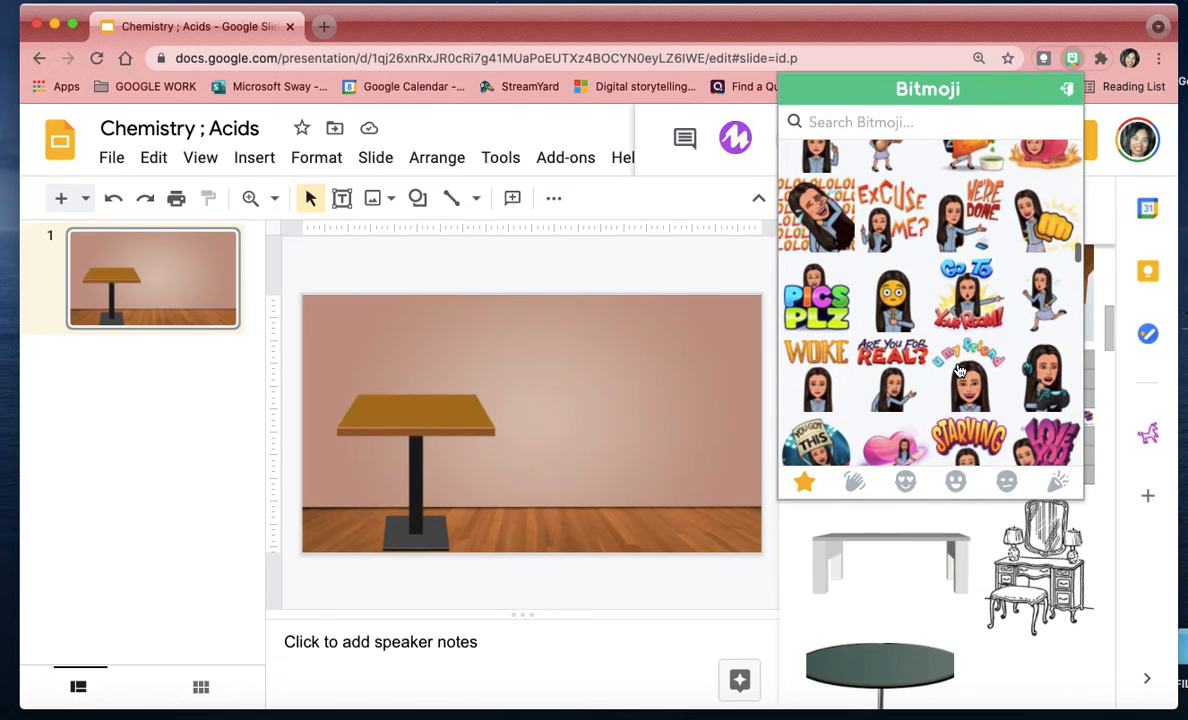
pyautogui.scroll(-3, 958, 372)
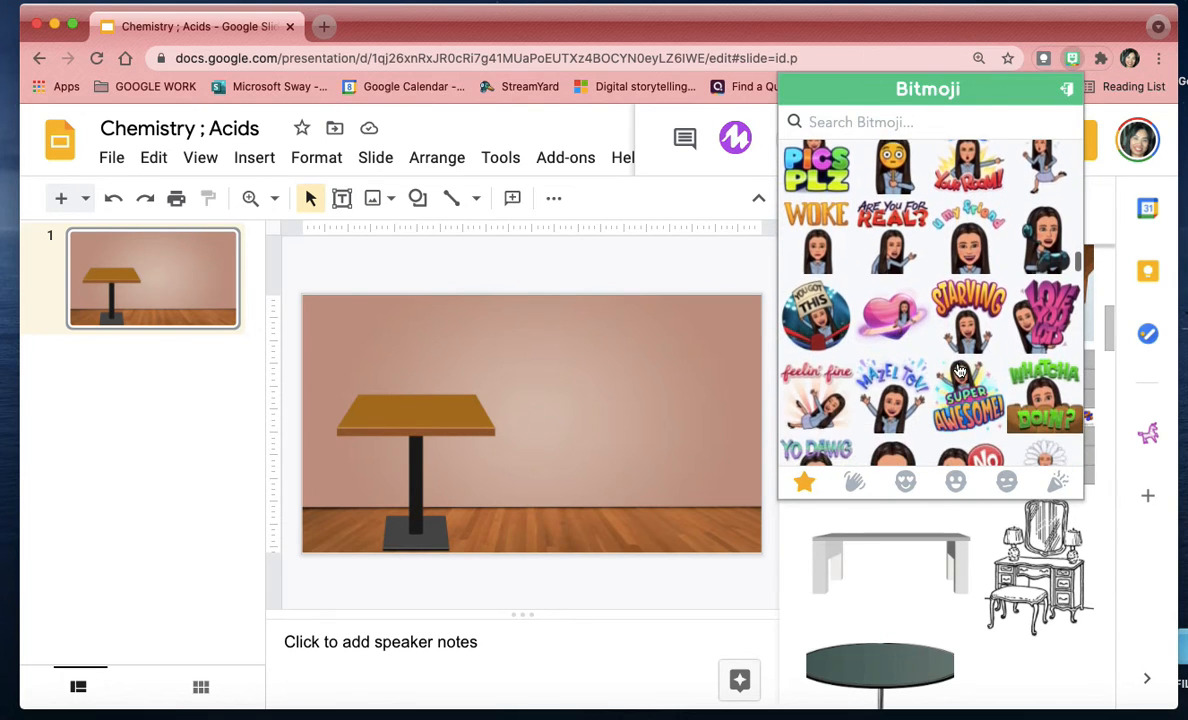
pyautogui.scroll(-10, 958, 372)
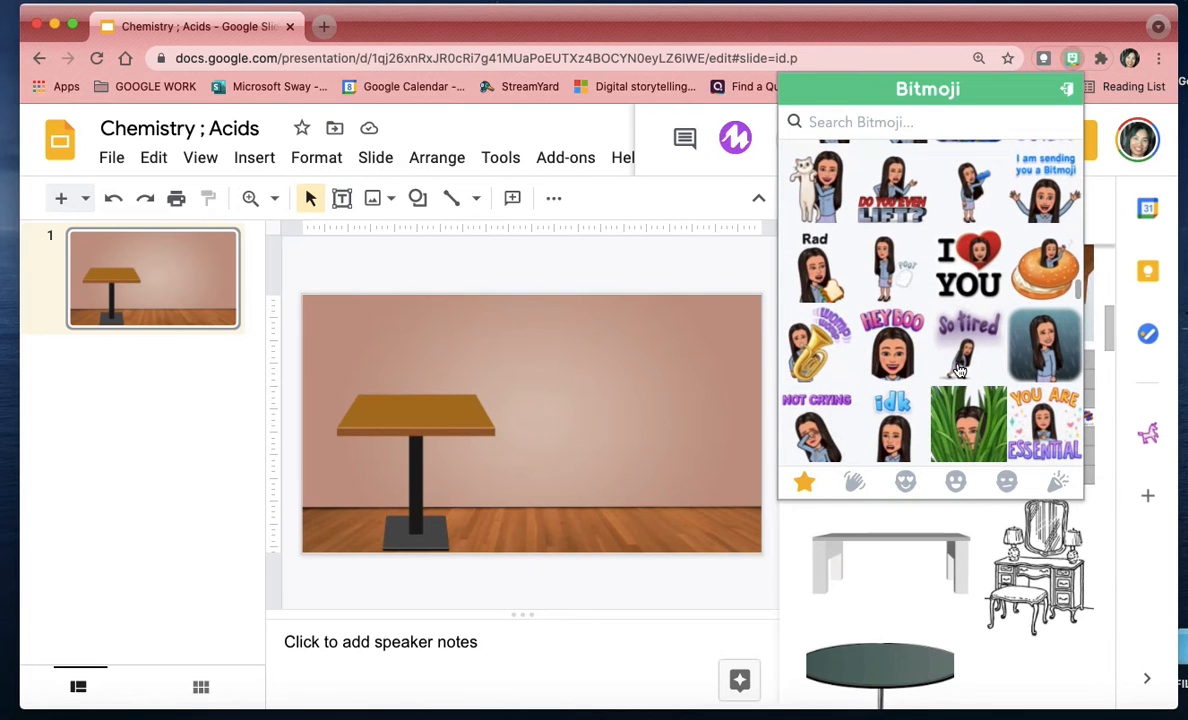
pyautogui.scroll(-2, 958, 372)
pyautogui.scroll(-4, 958, 372)
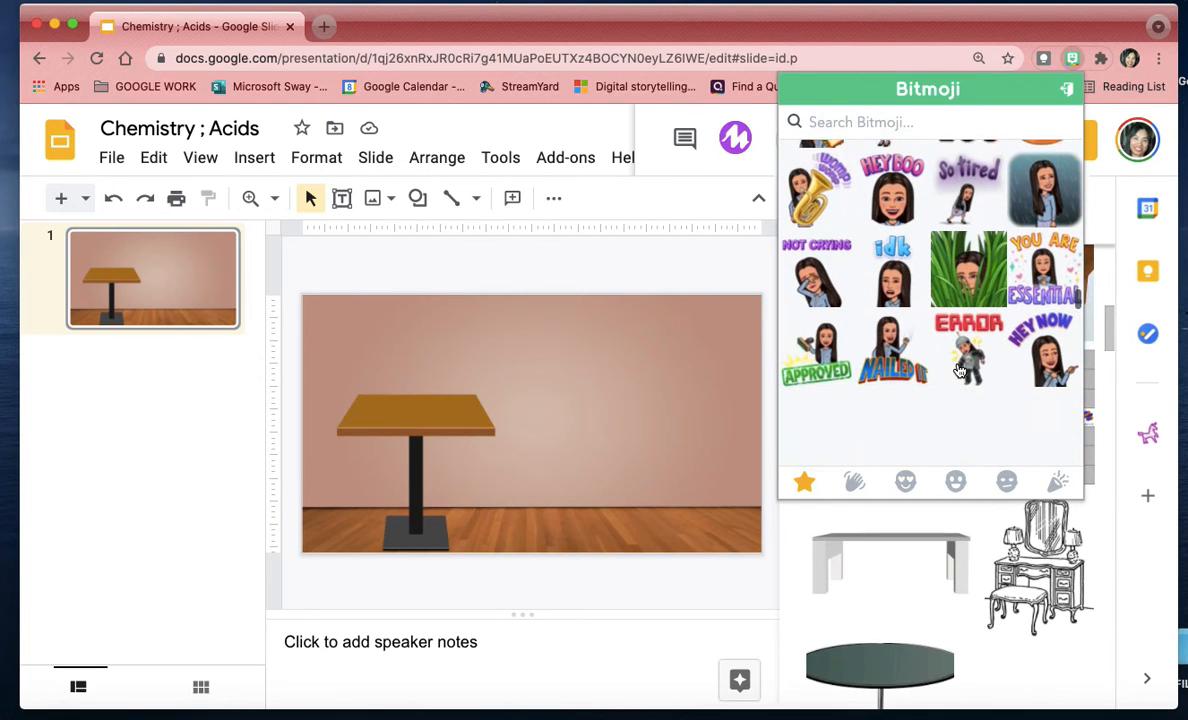
pyautogui.scroll(20, 958, 372)
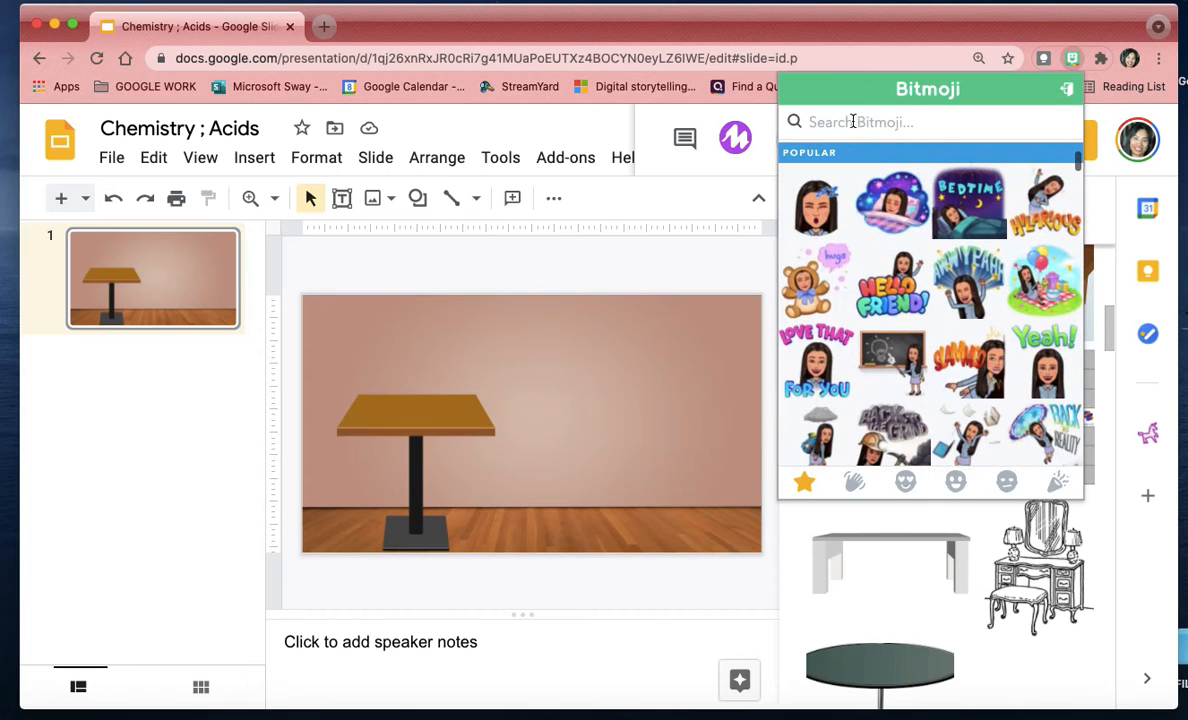
# Step: Search the Bitmoji stickers for "standing" and add the worried character with an outstretched hand to the slide
pyautogui.click(848, 124)
pyautogui.write('s')
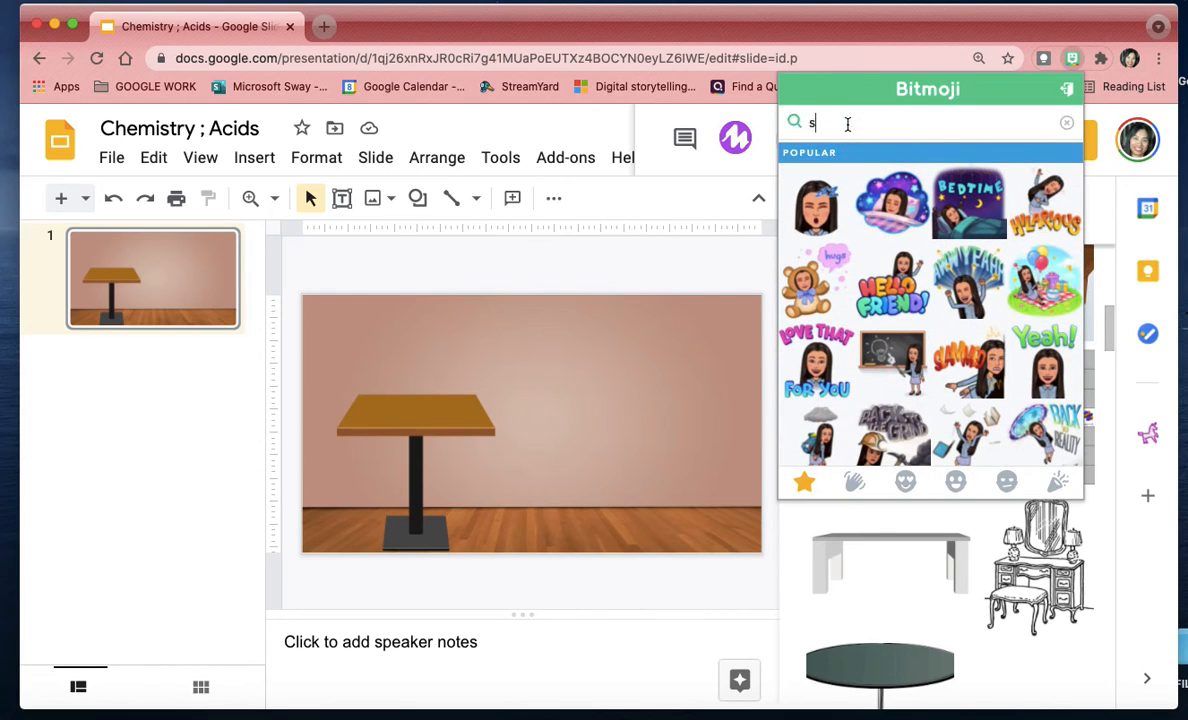
pyautogui.write('tanding')
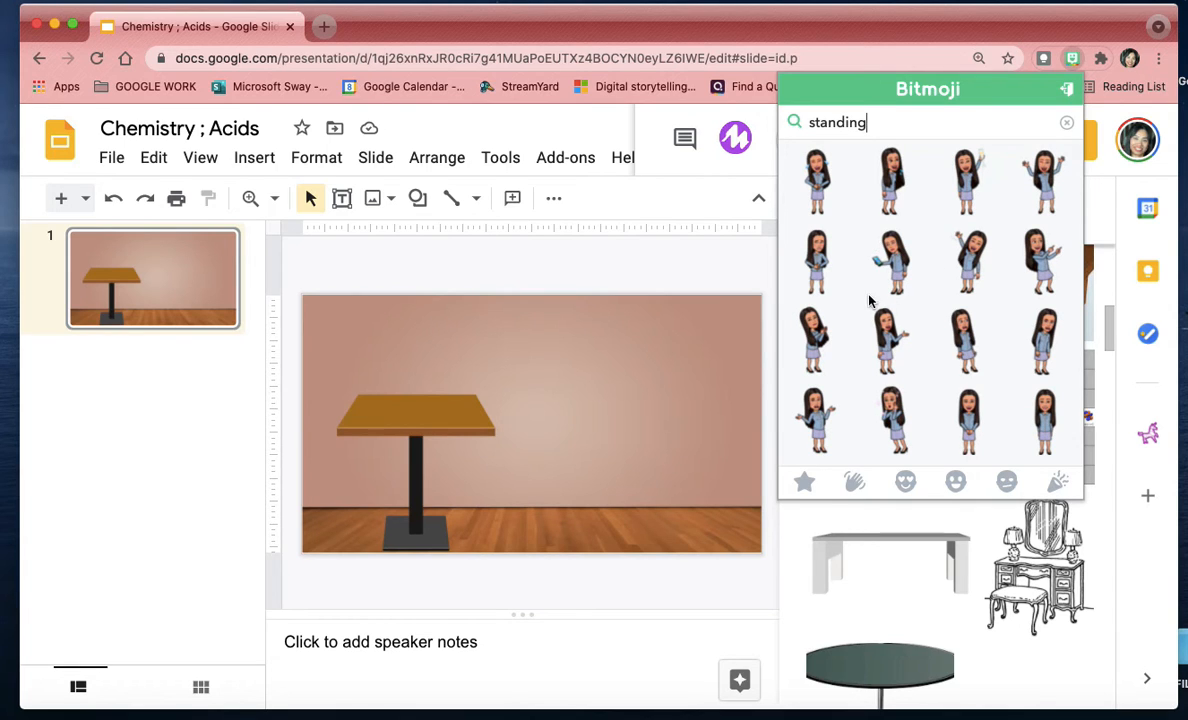
pyautogui.moveTo(889, 338); pyautogui.dragTo(699, 368)
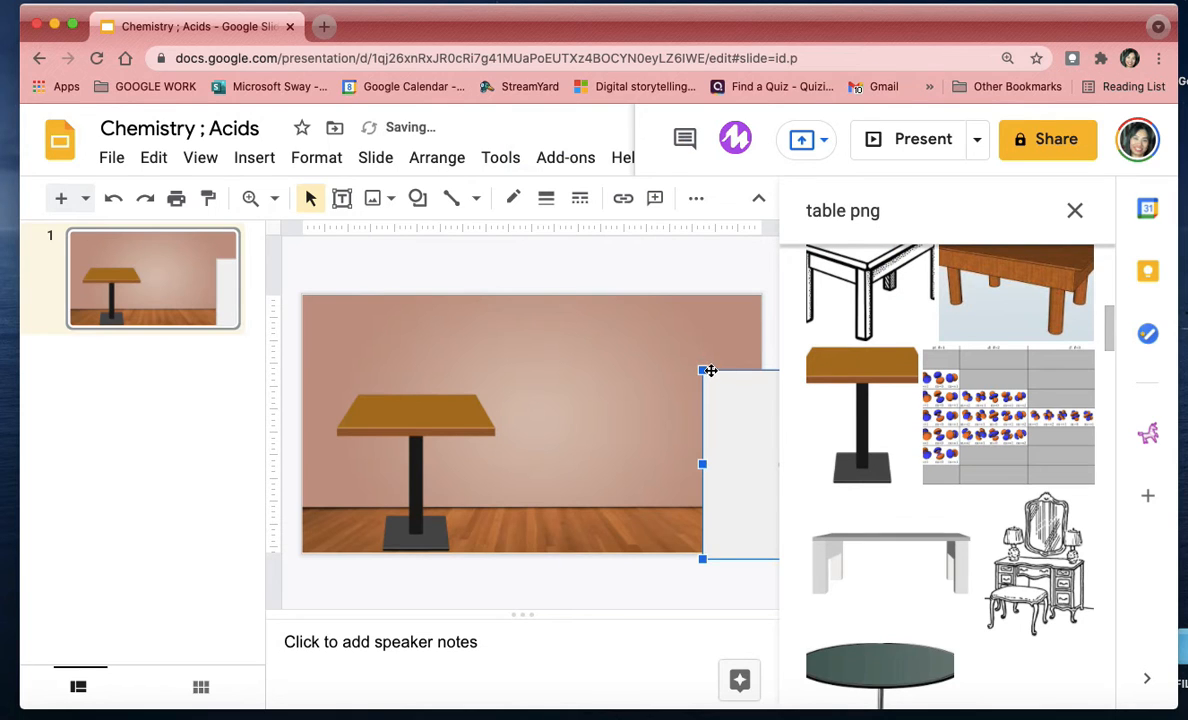
# Step: Move the worried Bitmoji in front of the table and enlarge it slightly
pyautogui.moveTo(738, 420); pyautogui.dragTo(407, 417)
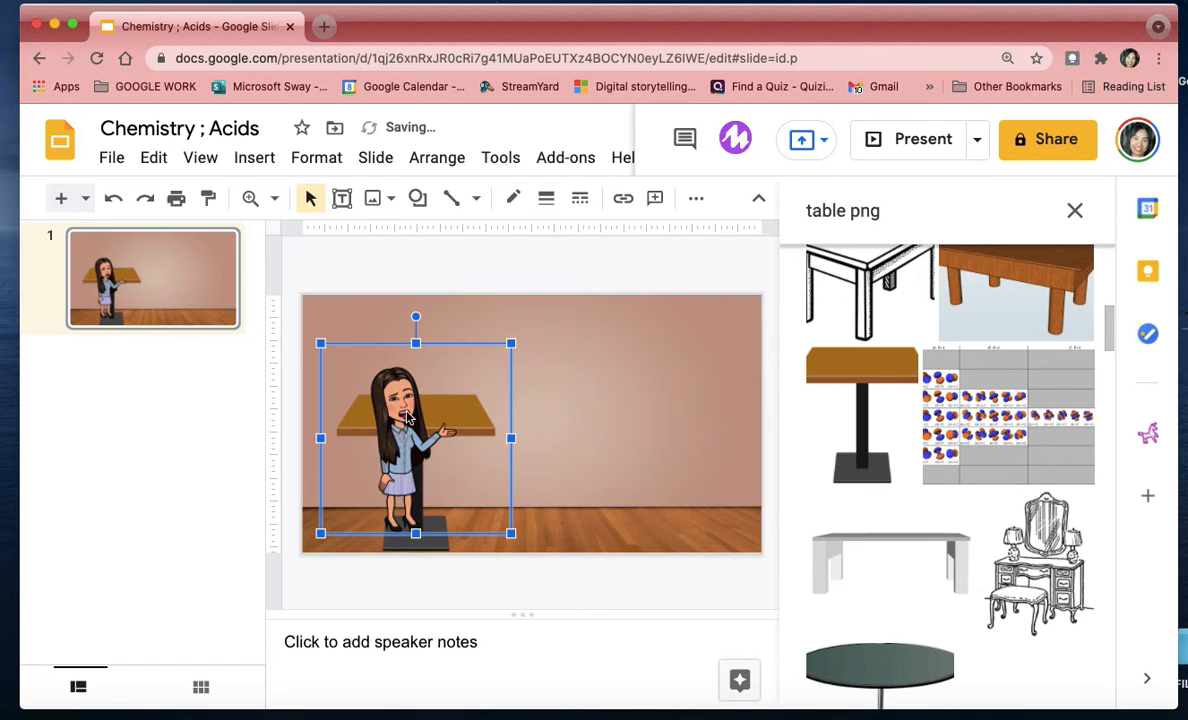
pyautogui.click(506, 341)
pyautogui.moveTo(506, 341); pyautogui.dragTo(516, 349)
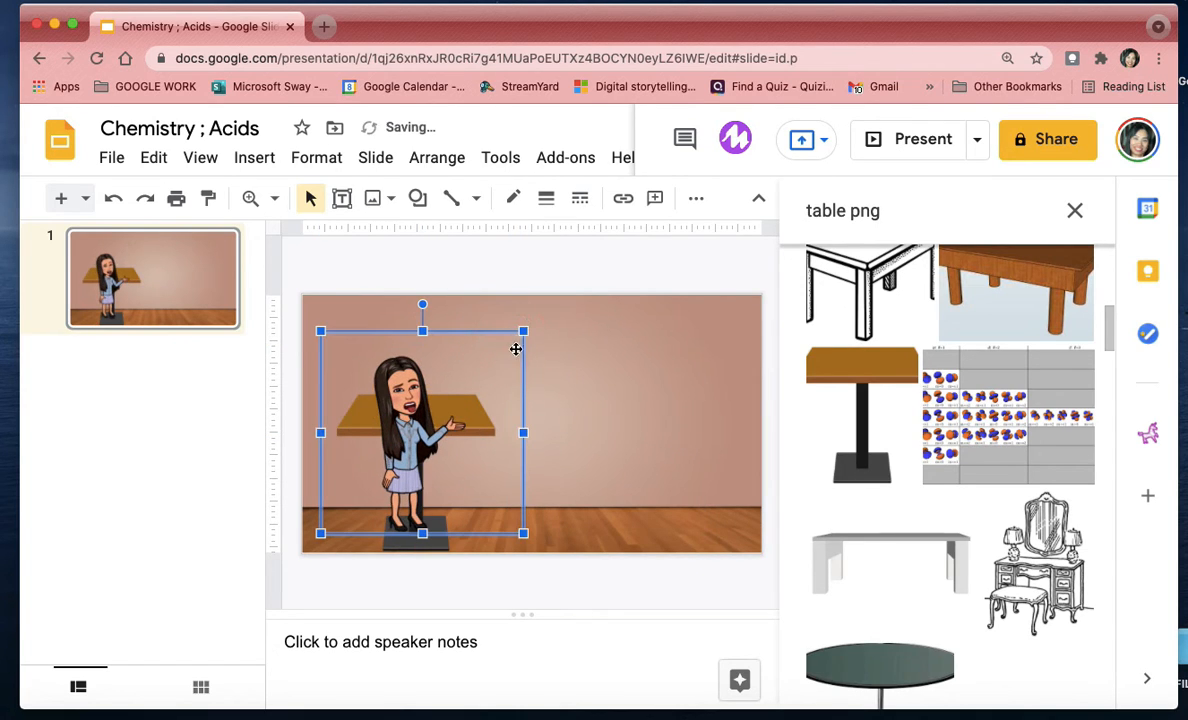
# Step: Reopen the Bitmoji extension and search its stickers for "standing"
pyautogui.click(1099, 58)
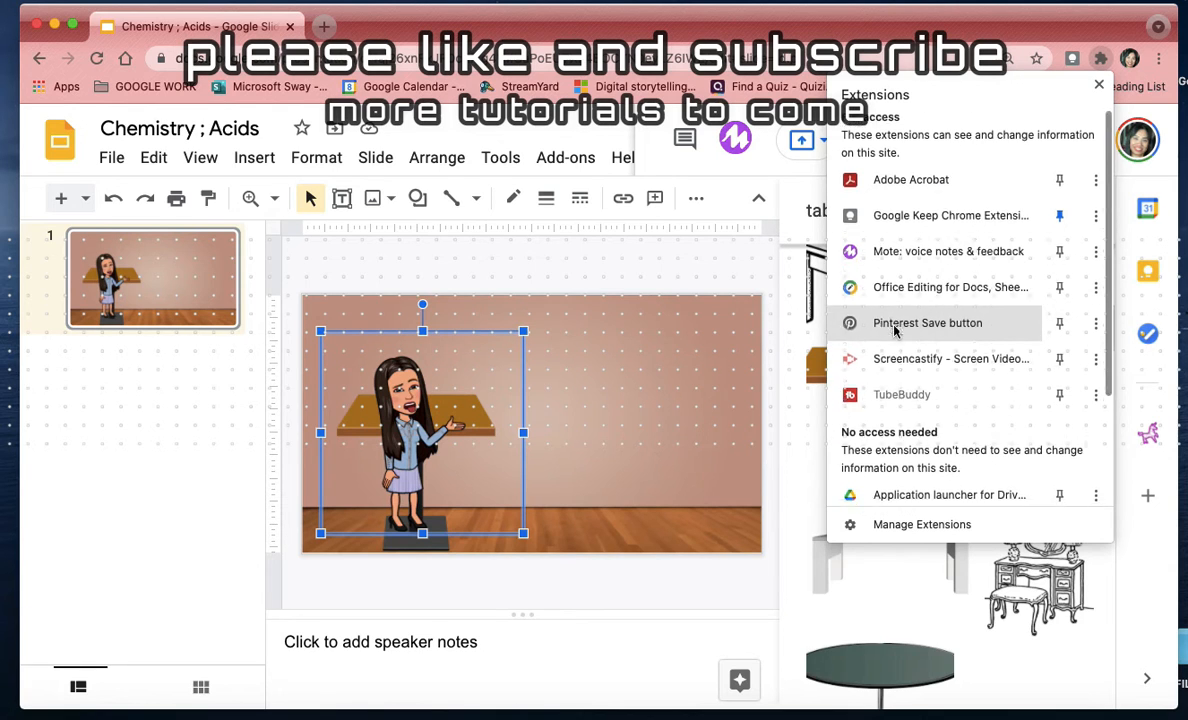
pyautogui.scroll(-3, 895, 330)
pyautogui.click(893, 383)
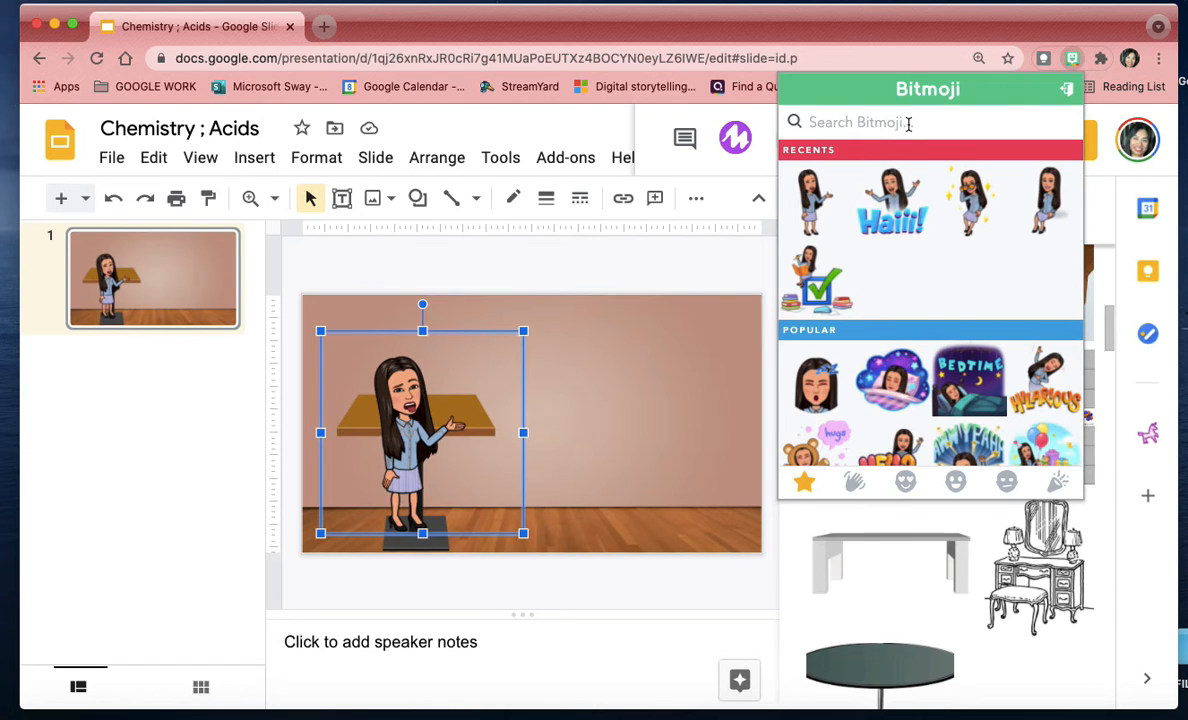
pyautogui.click(908, 123)
pyautogui.write('stab')
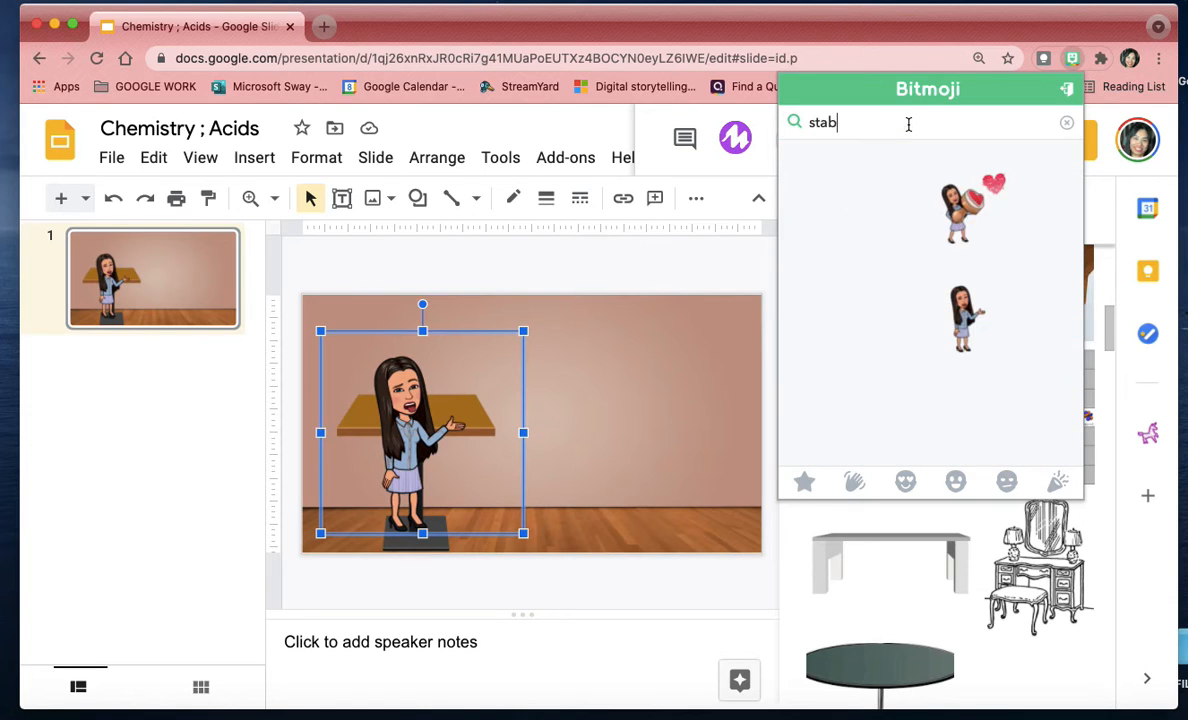
pyautogui.press('BackSpace')
pyautogui.write('nd')
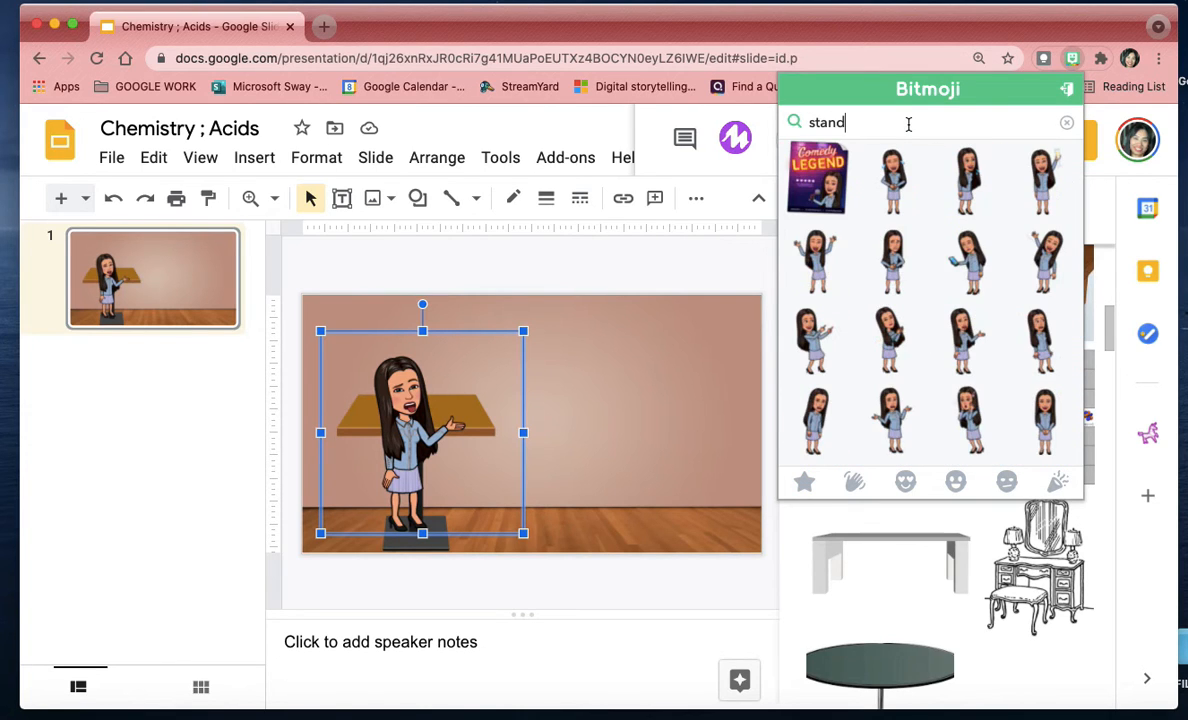
pyautogui.write('ing')
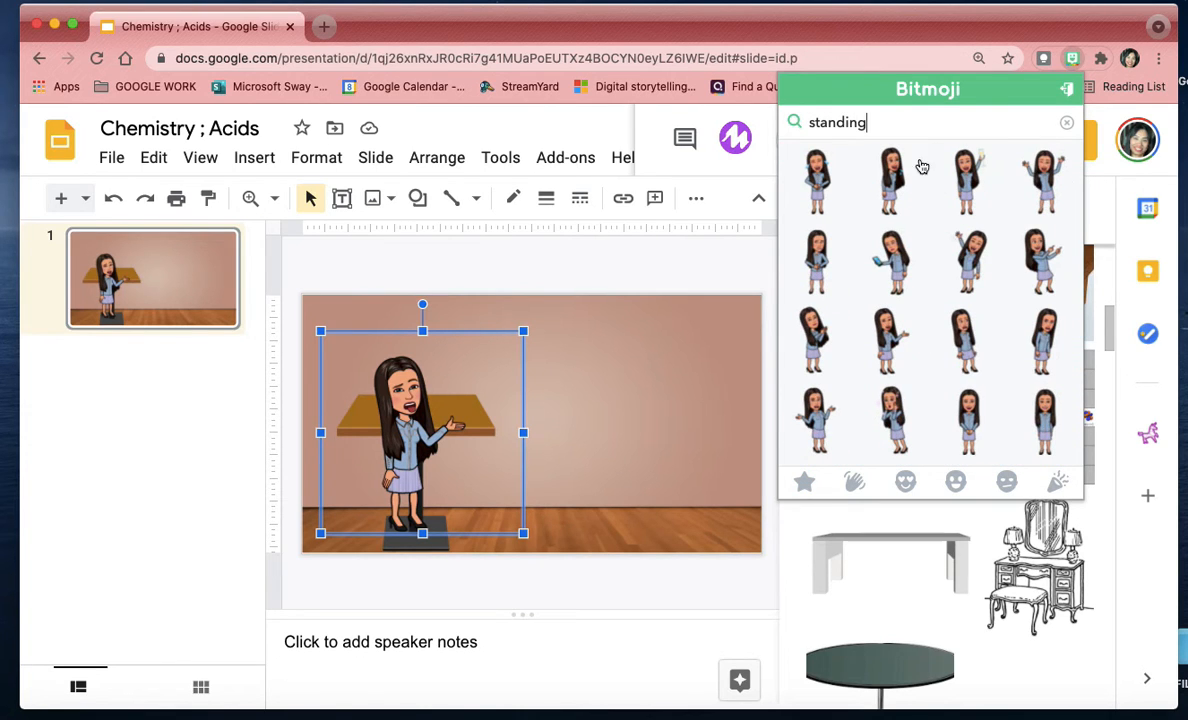
# Step: Add the smiling standing Bitmoji with long hair to the slide and place it just beside the table
pyautogui.click(890, 172)
pyautogui.moveTo(815, 265); pyautogui.dragTo(575, 396)
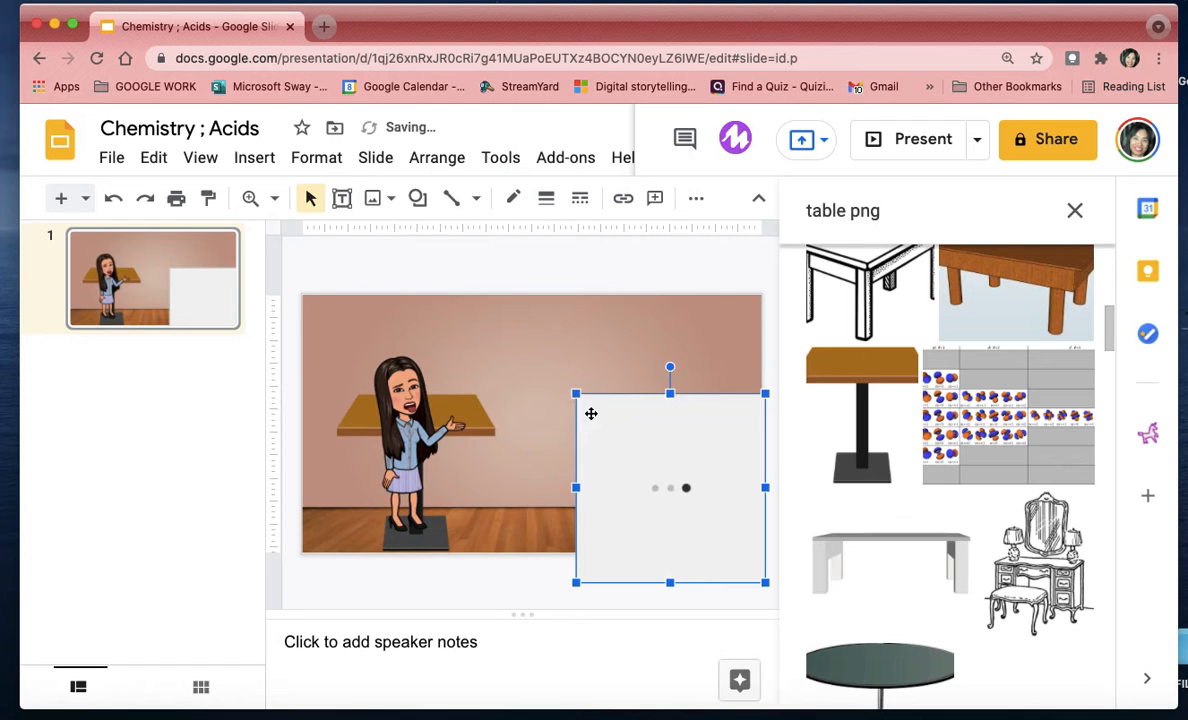
pyautogui.moveTo(640, 414); pyautogui.dragTo(535, 362)
# Step: Delete the worried Bitmoji and put the smiling one in its place in front of the table, slightly enlarged
pyautogui.click(399, 414)
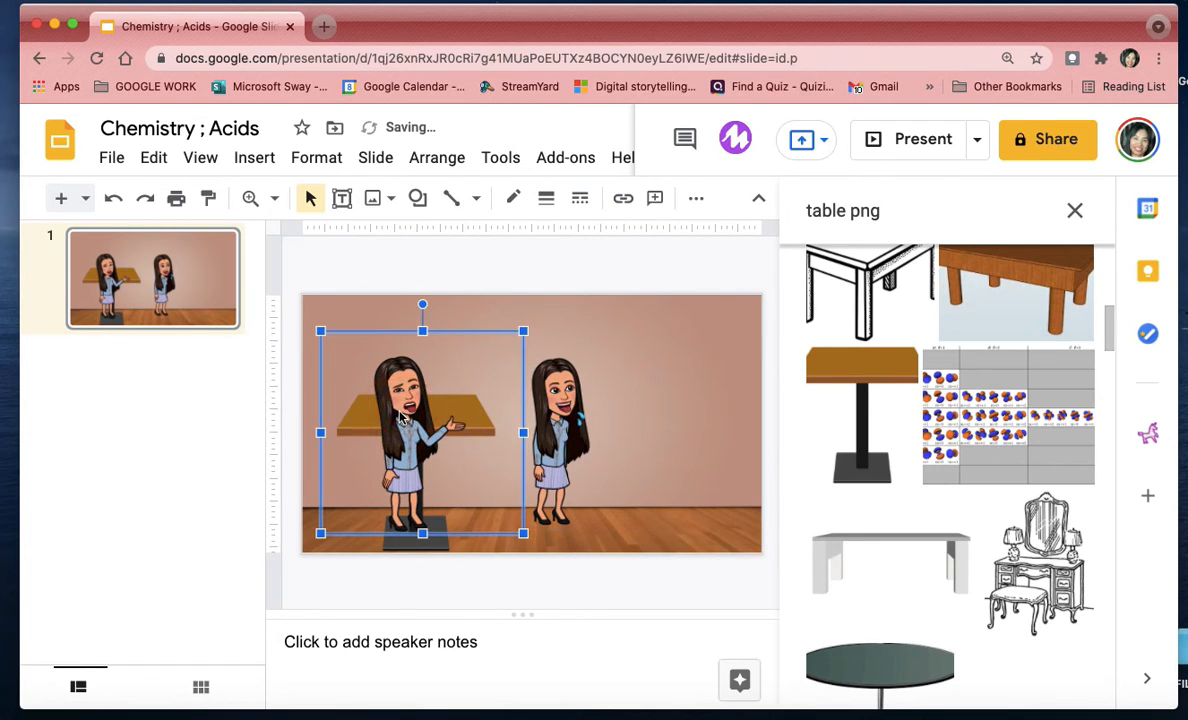
pyautogui.press('Delete')
pyautogui.moveTo(550, 416); pyautogui.dragTo(406, 420)
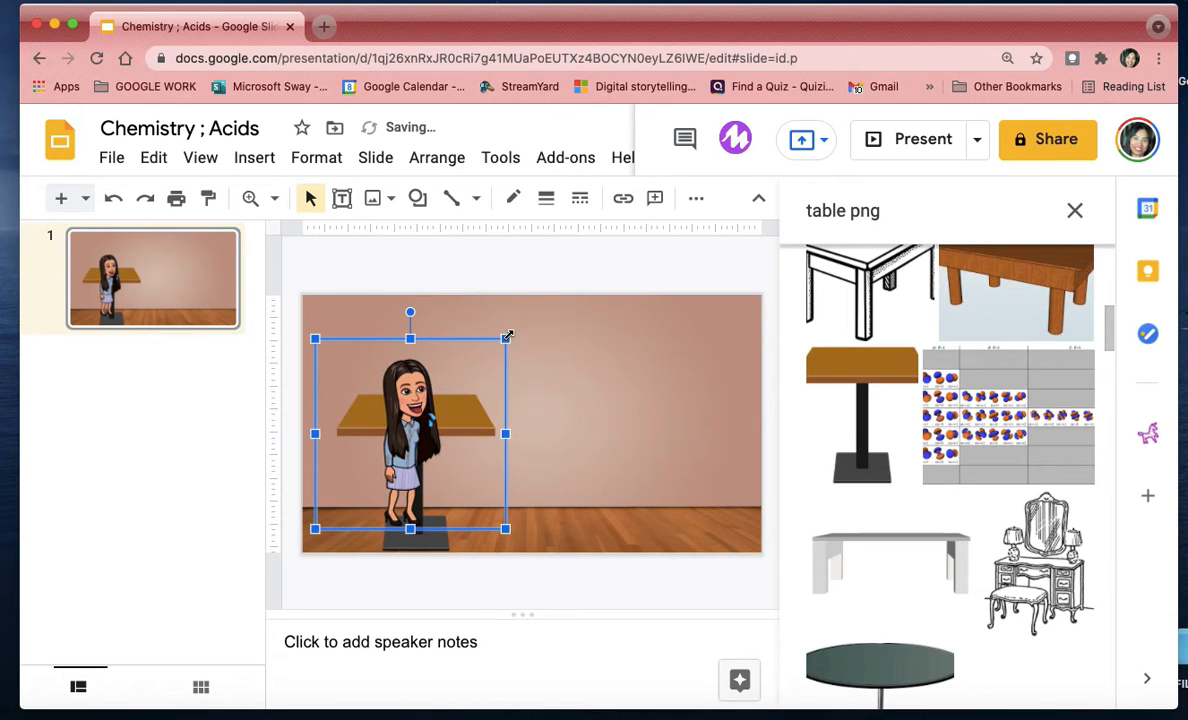
pyautogui.moveTo(507, 337); pyautogui.dragTo(531, 313)
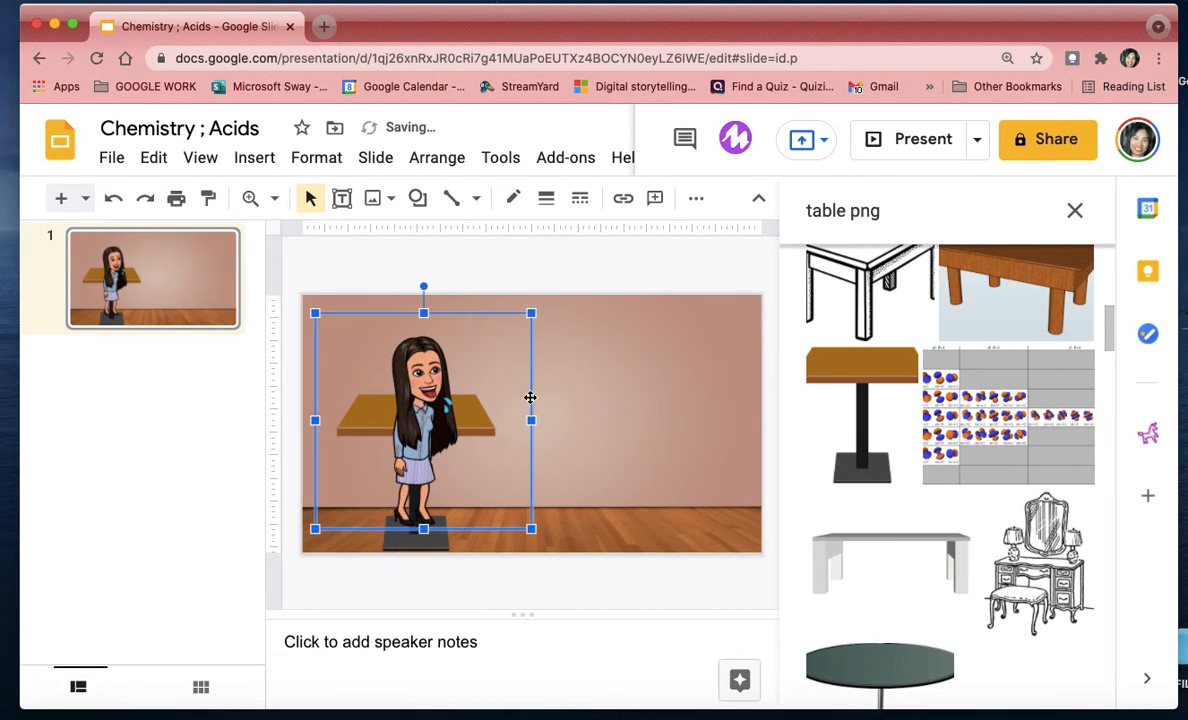
# Step: Change the smiling Bitmoji's stacking order so it stands behind the table
pyautogui.rightClick(494, 460)
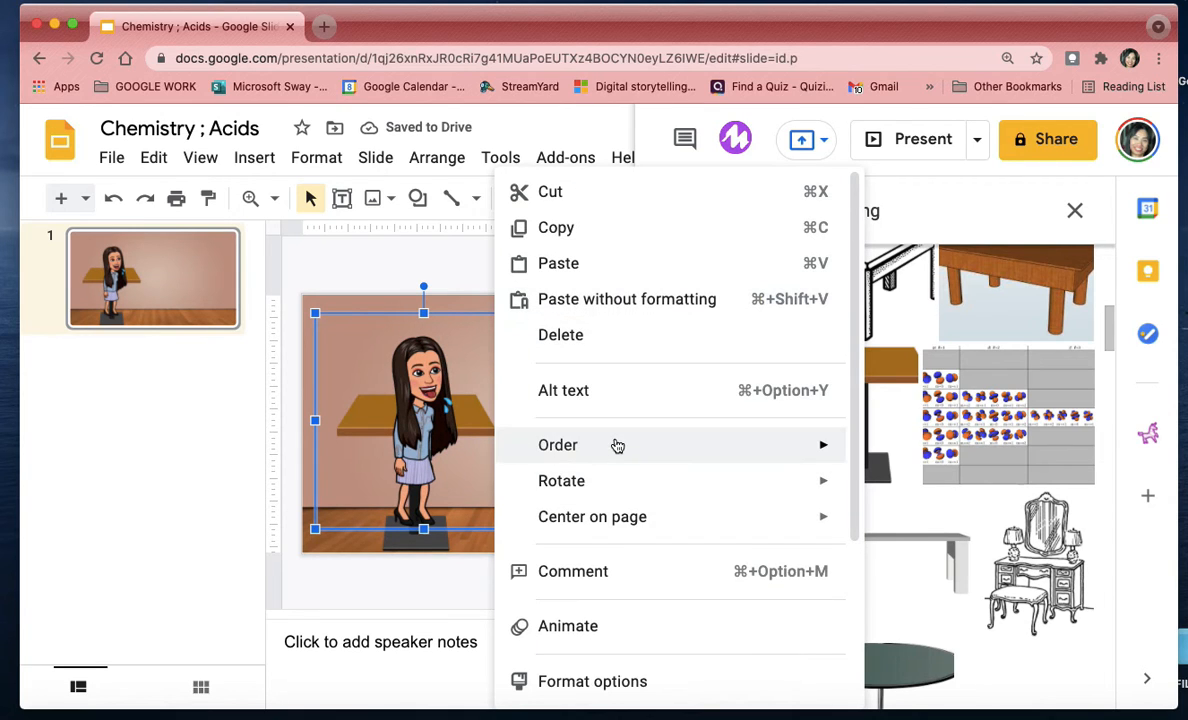
pyautogui.moveTo(705, 445)
pyautogui.click(903, 525)
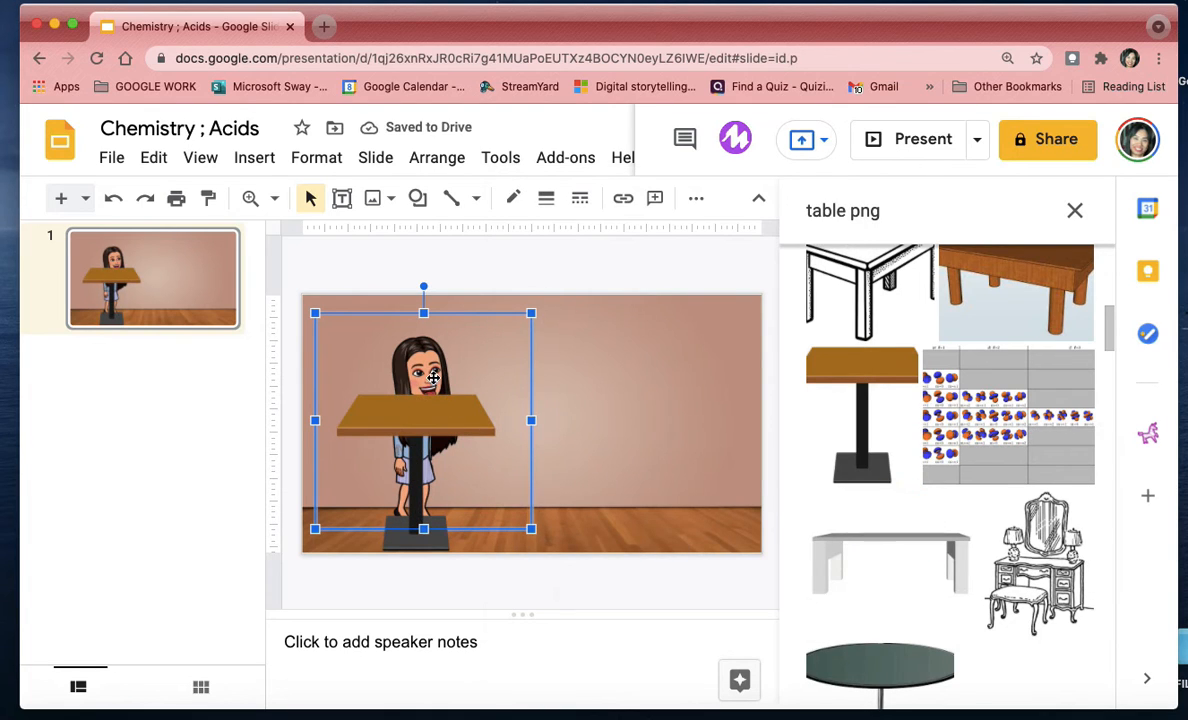
# Step: Stretch the Bitmoji to about the slide's full height and stand it behind the left half of the table
pyautogui.moveTo(424, 313); pyautogui.dragTo(424, 296)
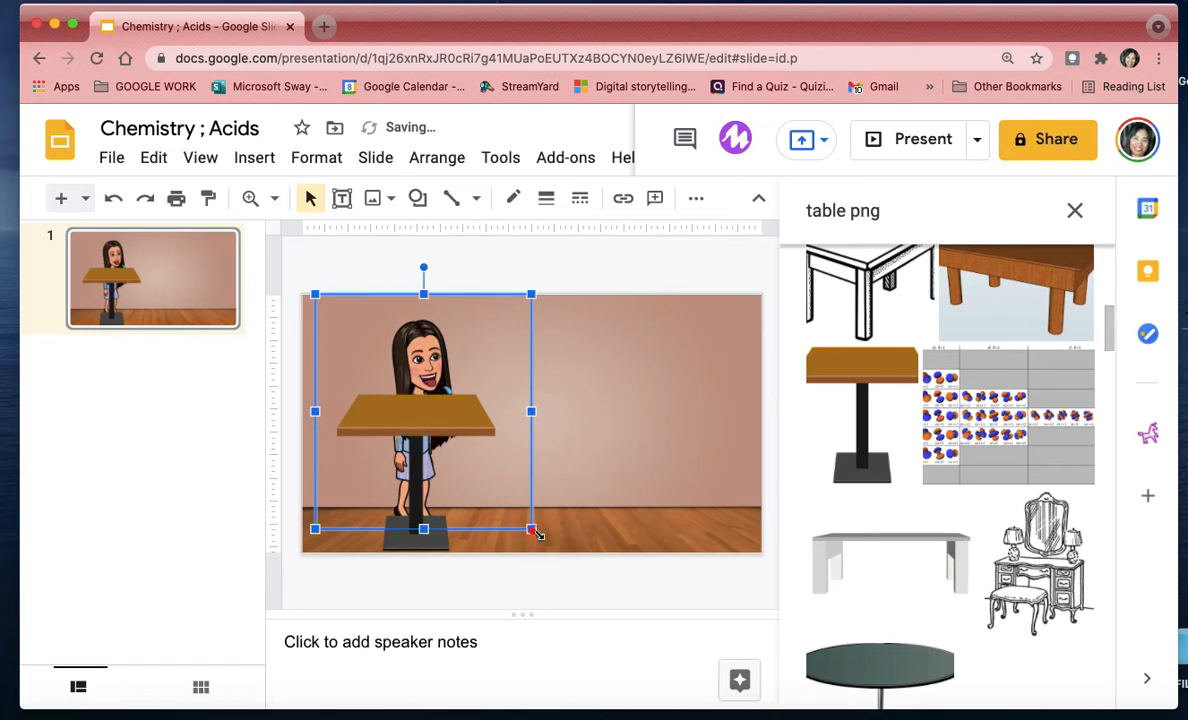
pyautogui.moveTo(535, 533); pyautogui.dragTo(555, 553)
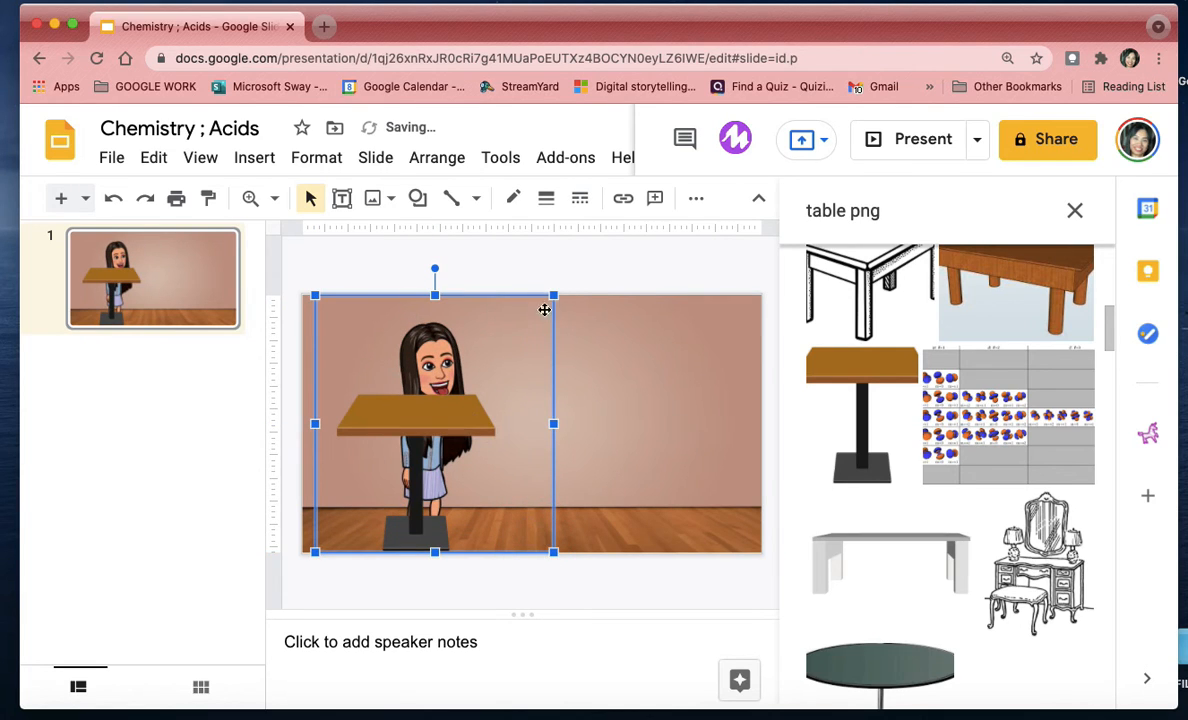
pyautogui.moveTo(434, 293); pyautogui.dragTo(434, 270)
pyautogui.moveTo(555, 272); pyautogui.dragTo(532, 295)
pyautogui.moveTo(528, 402); pyautogui.dragTo(507, 398)
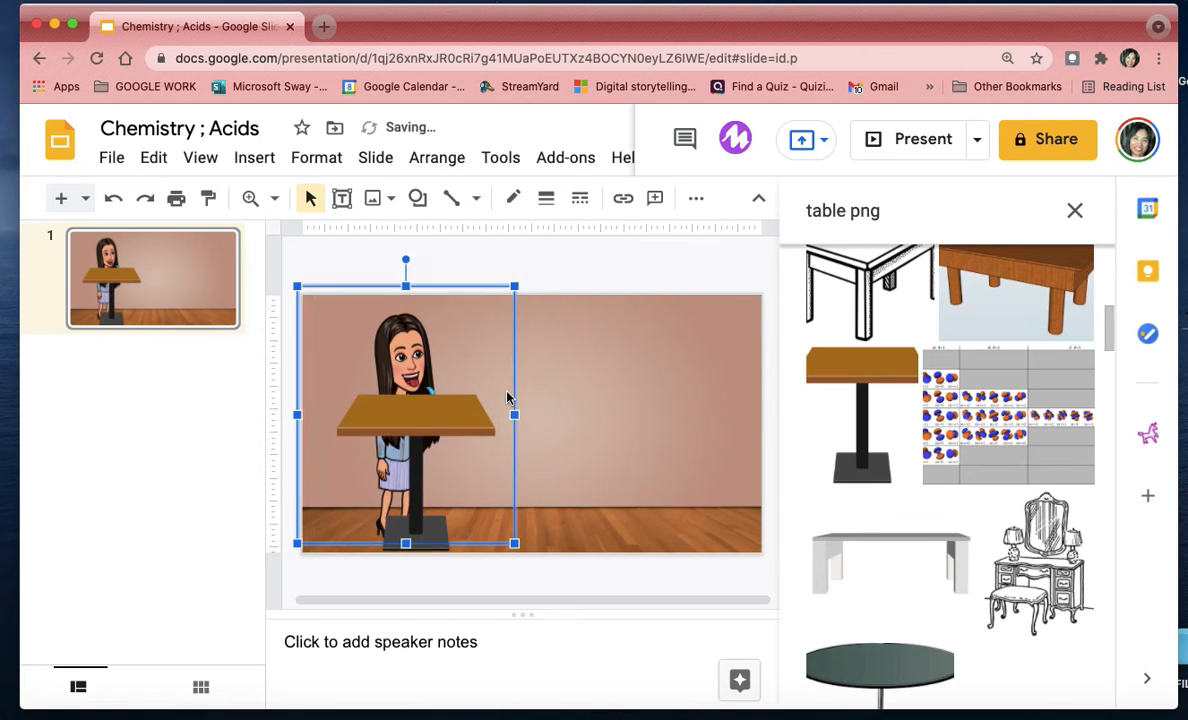
pyautogui.click(539, 444)
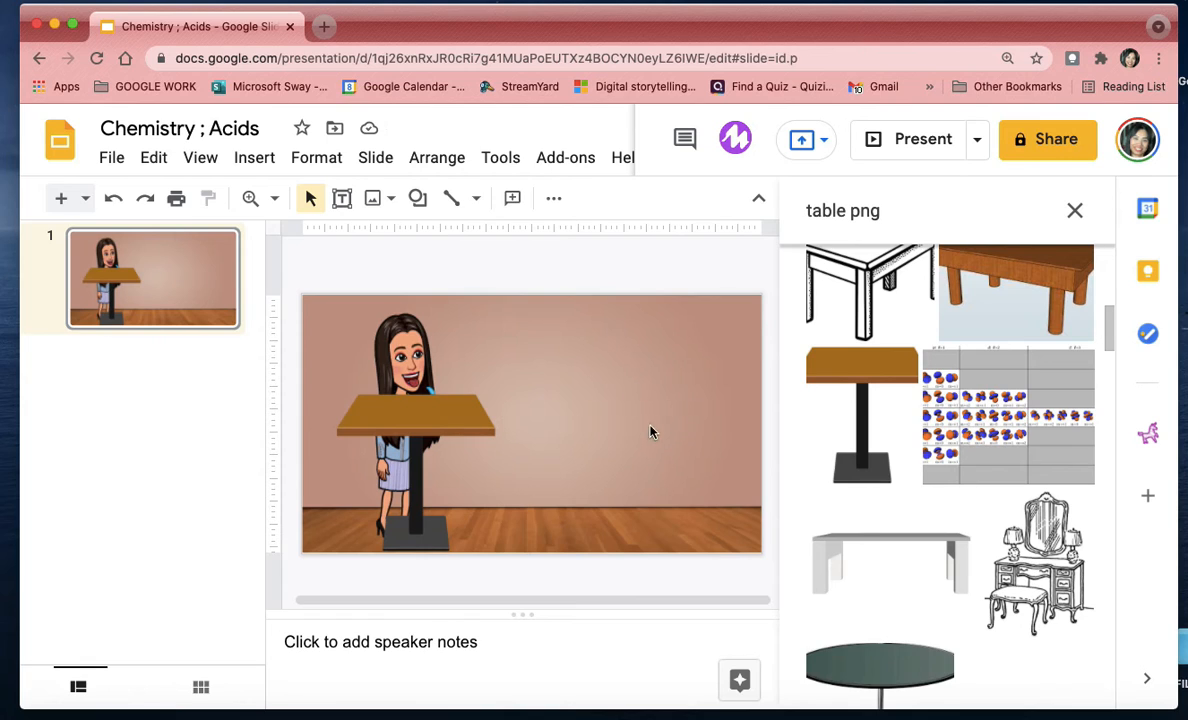
# Step: Search the web for insertable images with the query "computer png"
pyautogui.click(1075, 213)
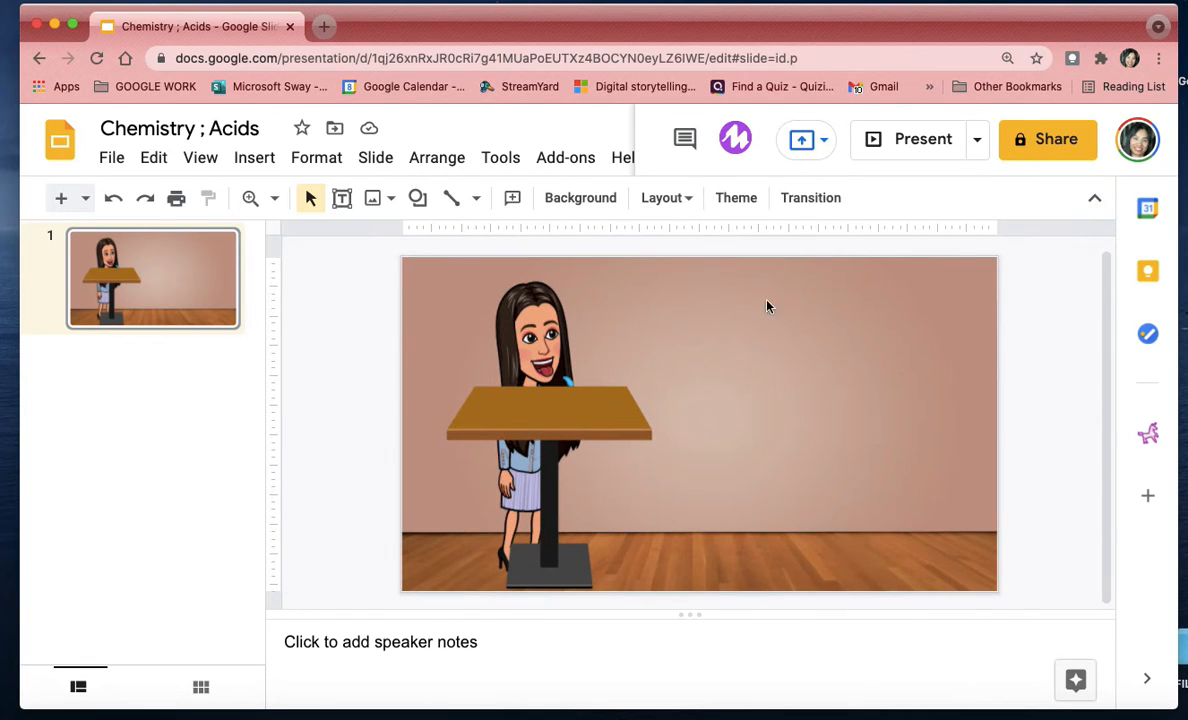
pyautogui.click(256, 160)
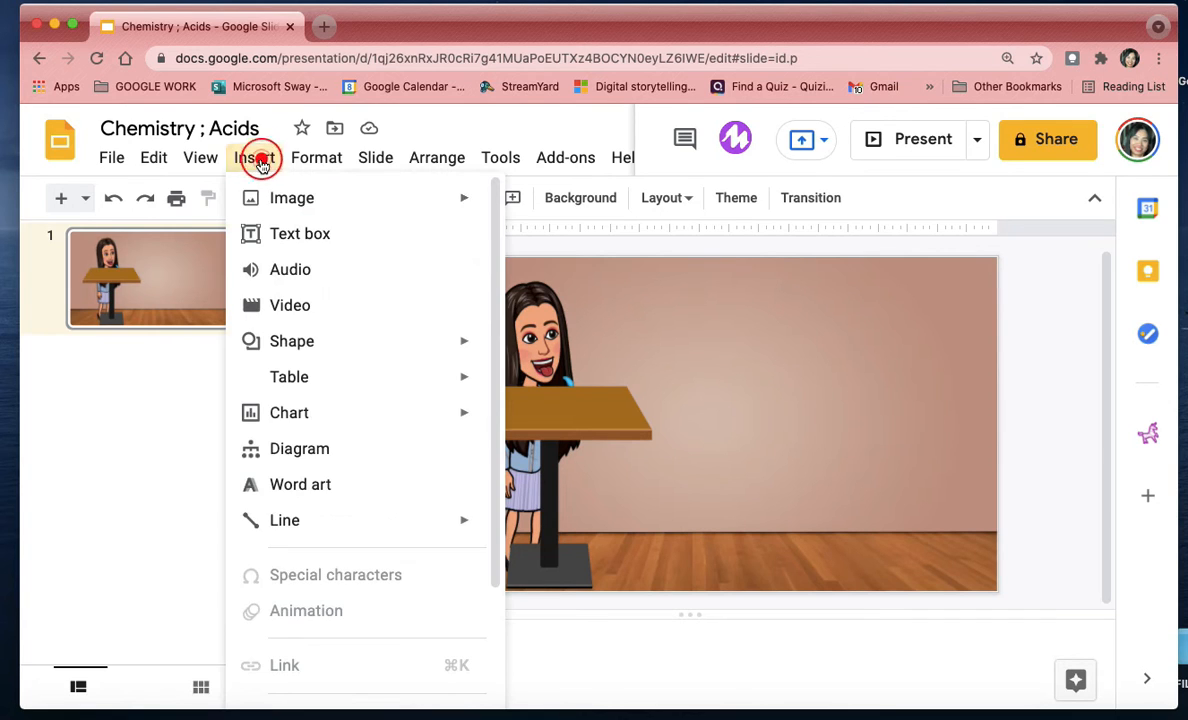
pyautogui.moveTo(424, 206)
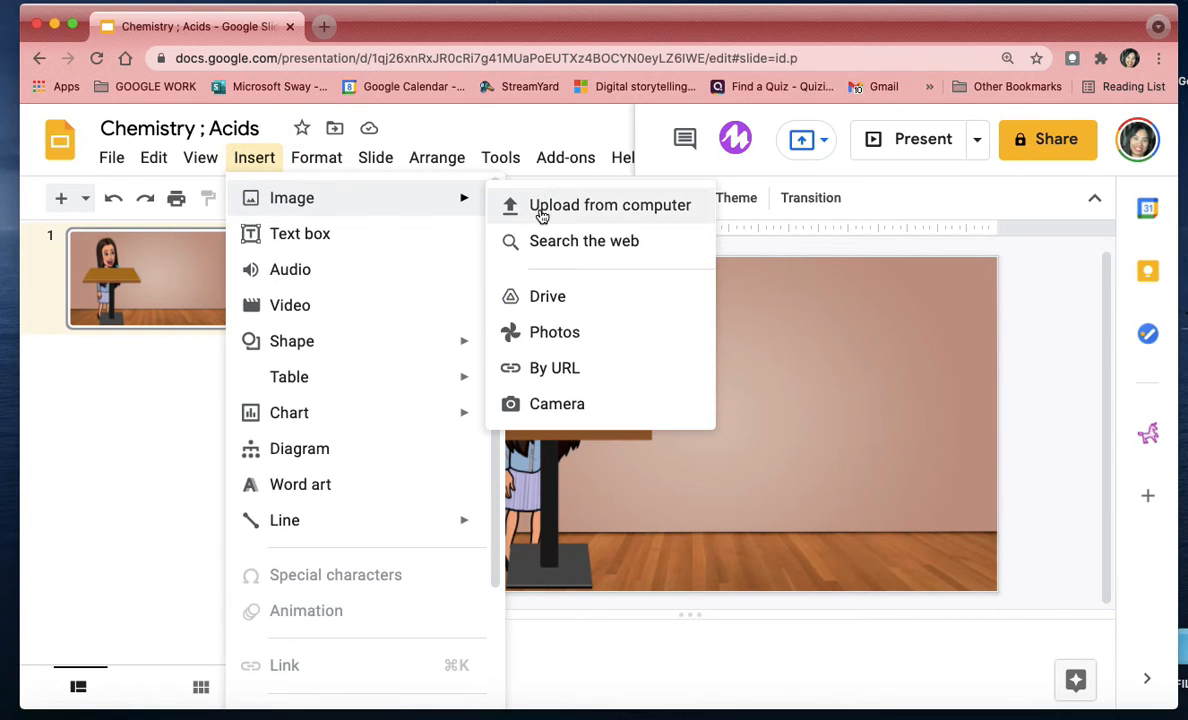
pyautogui.click(549, 241)
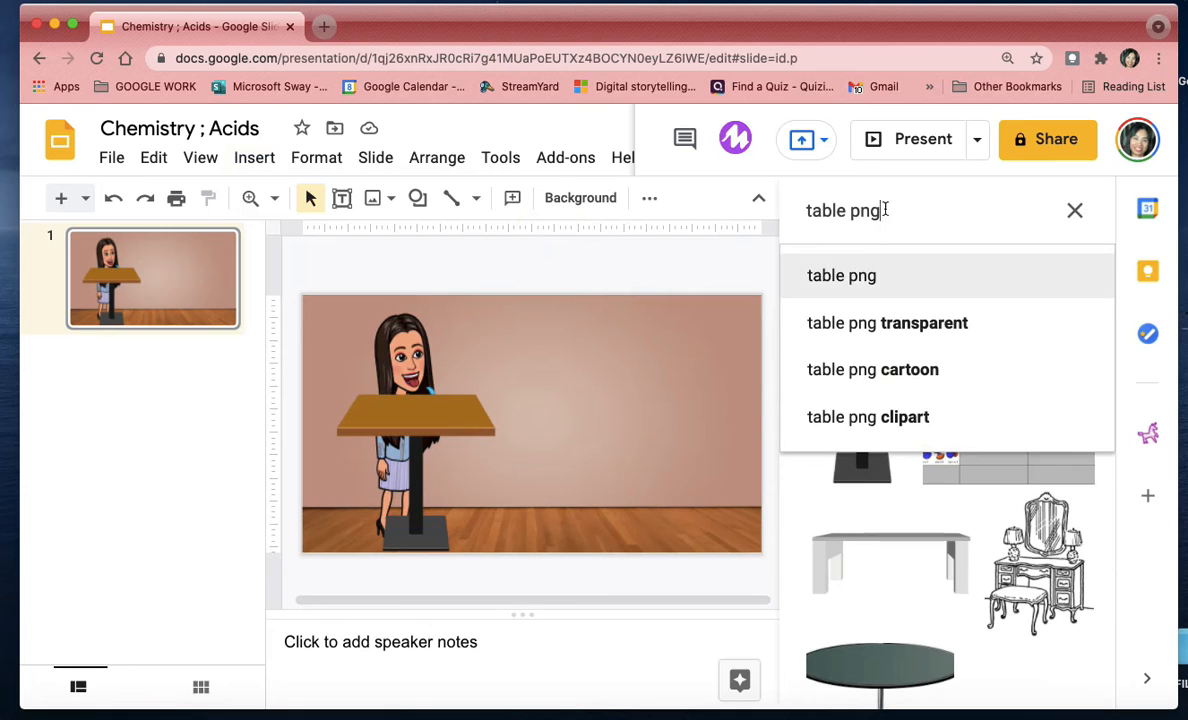
pyautogui.press('BackSpace')
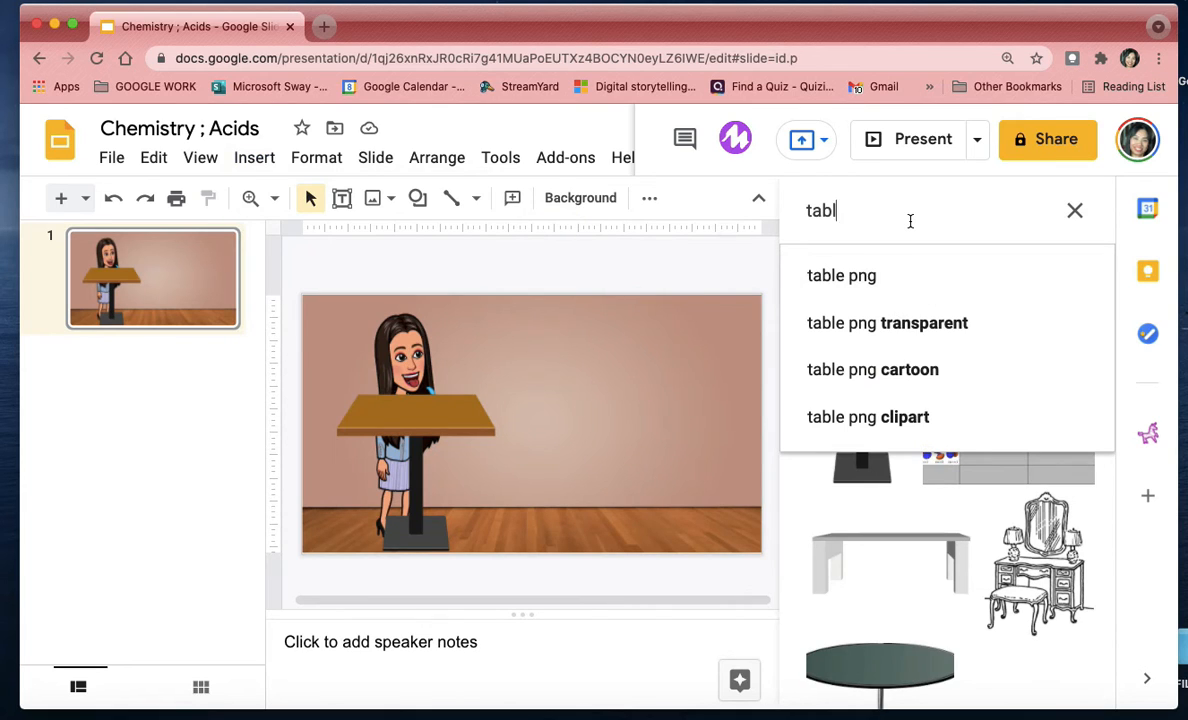
pyautogui.press('BackSpace')
pyautogui.press('BackSpace')
pyautogui.press('BackSpace')
pyautogui.press('BackSpace')
pyautogui.write('c')
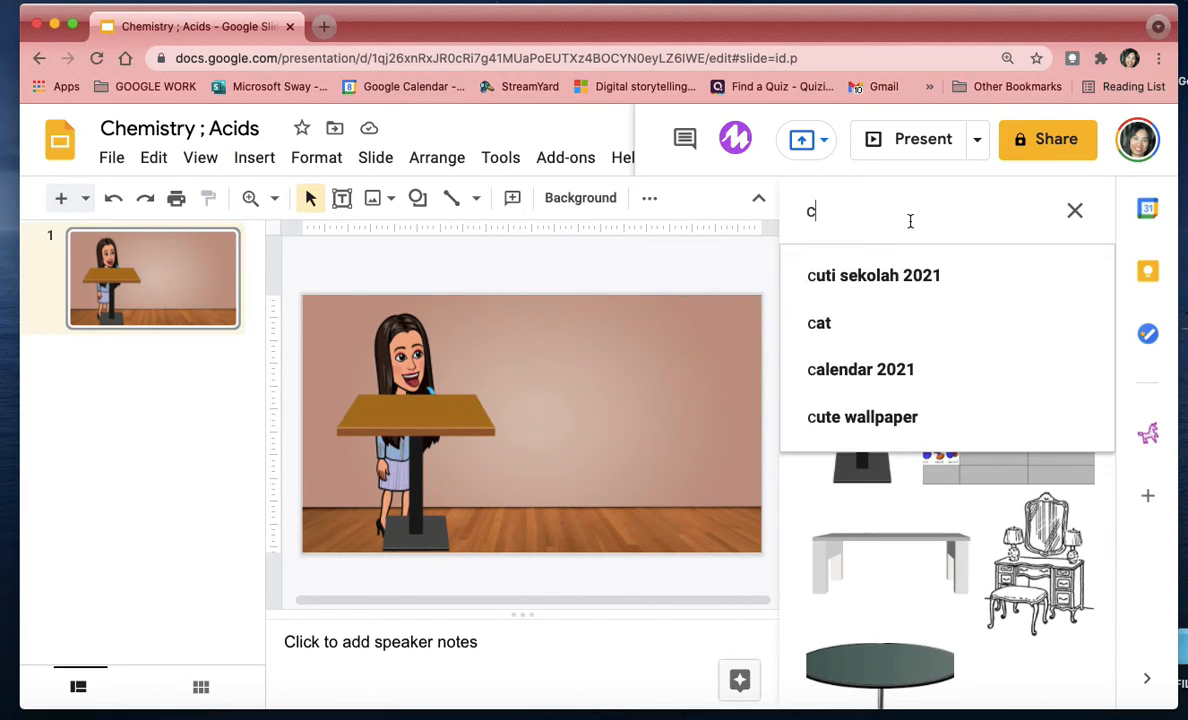
pyautogui.write('omputer')
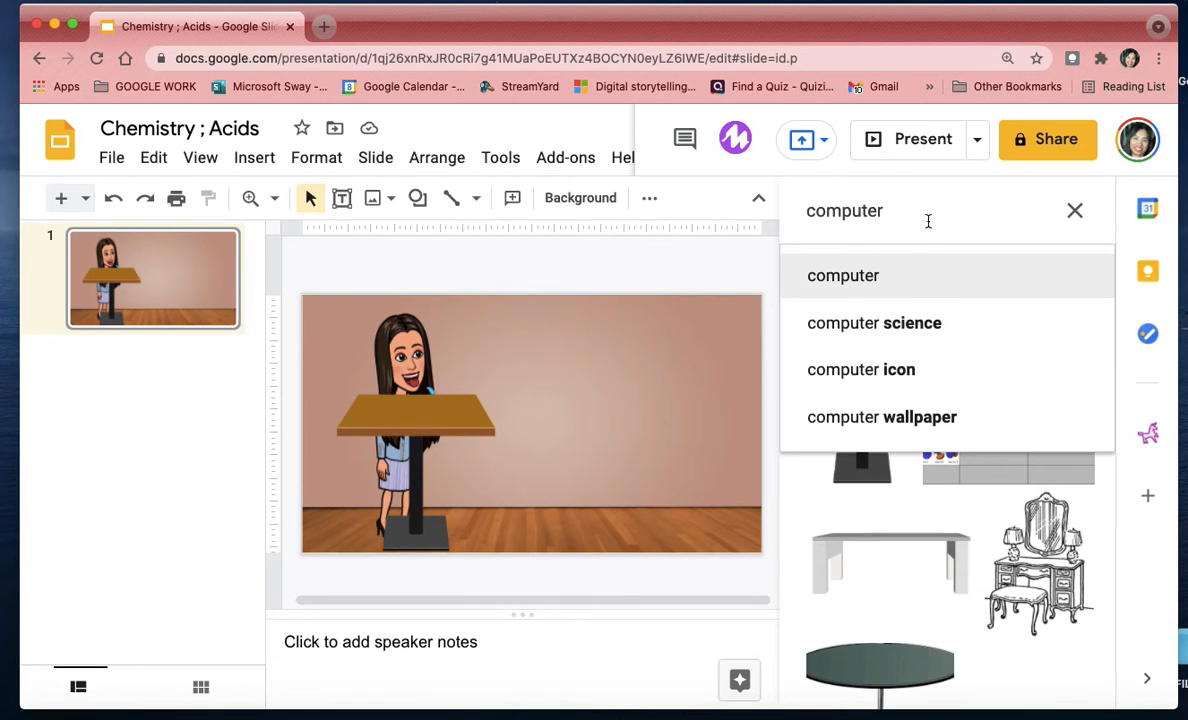
pyautogui.write(' png')
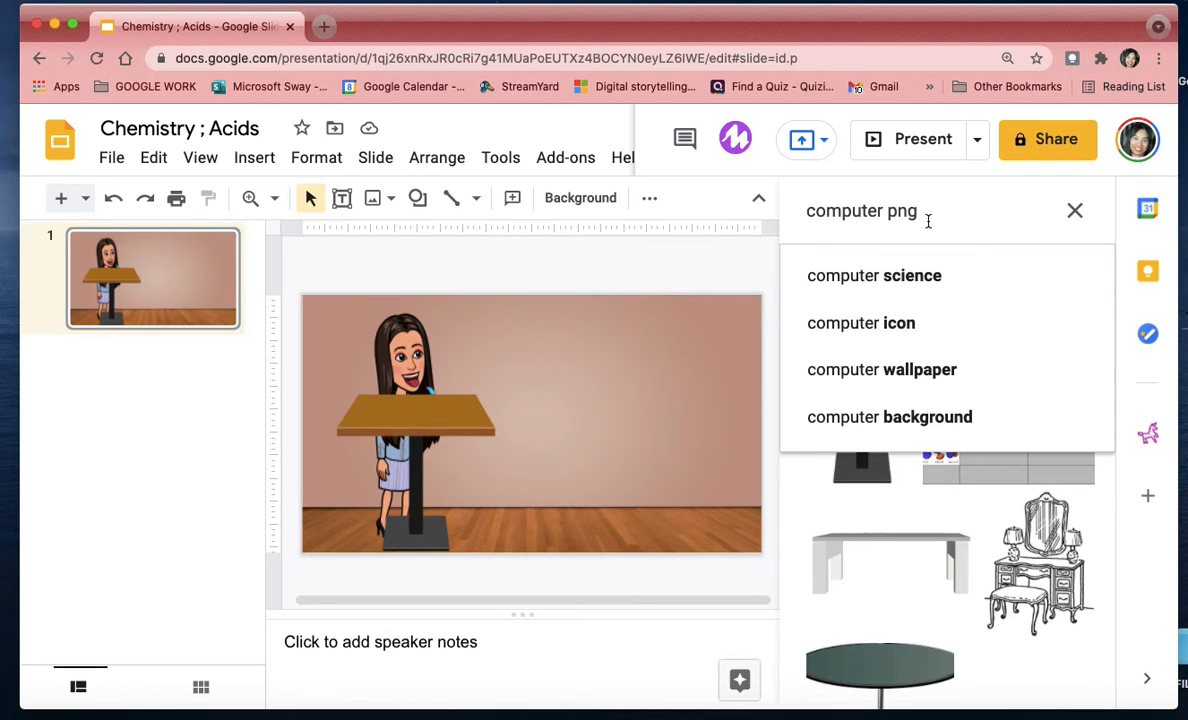
pyautogui.click(974, 302)
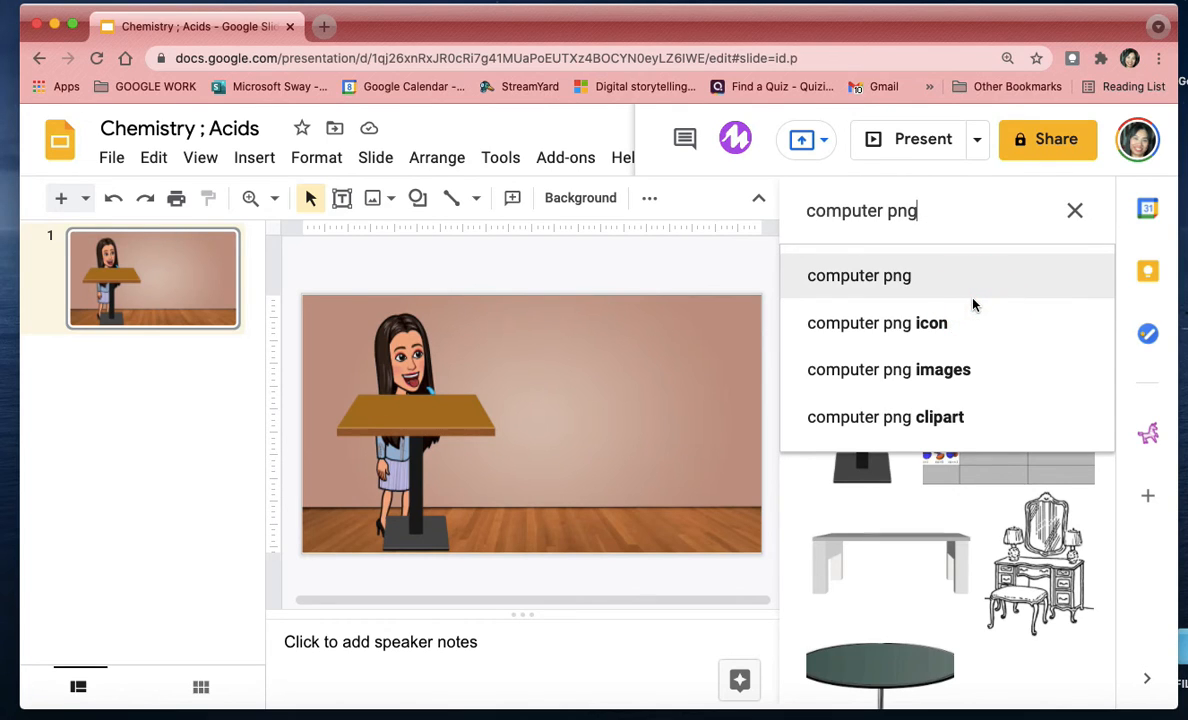
pyautogui.click(943, 283)
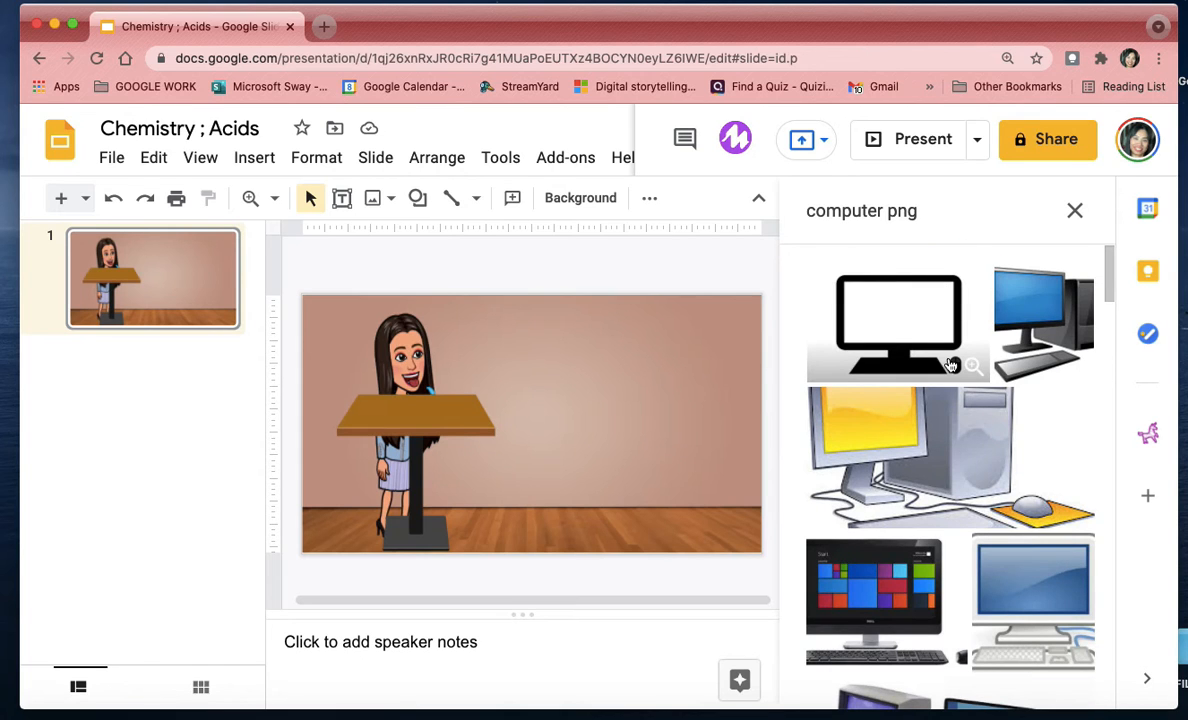
# Step: Insert the picture of a black-framed laptop with a blank screen onto the slide beside the Bitmoji
pyautogui.scroll(-5, 960, 424)
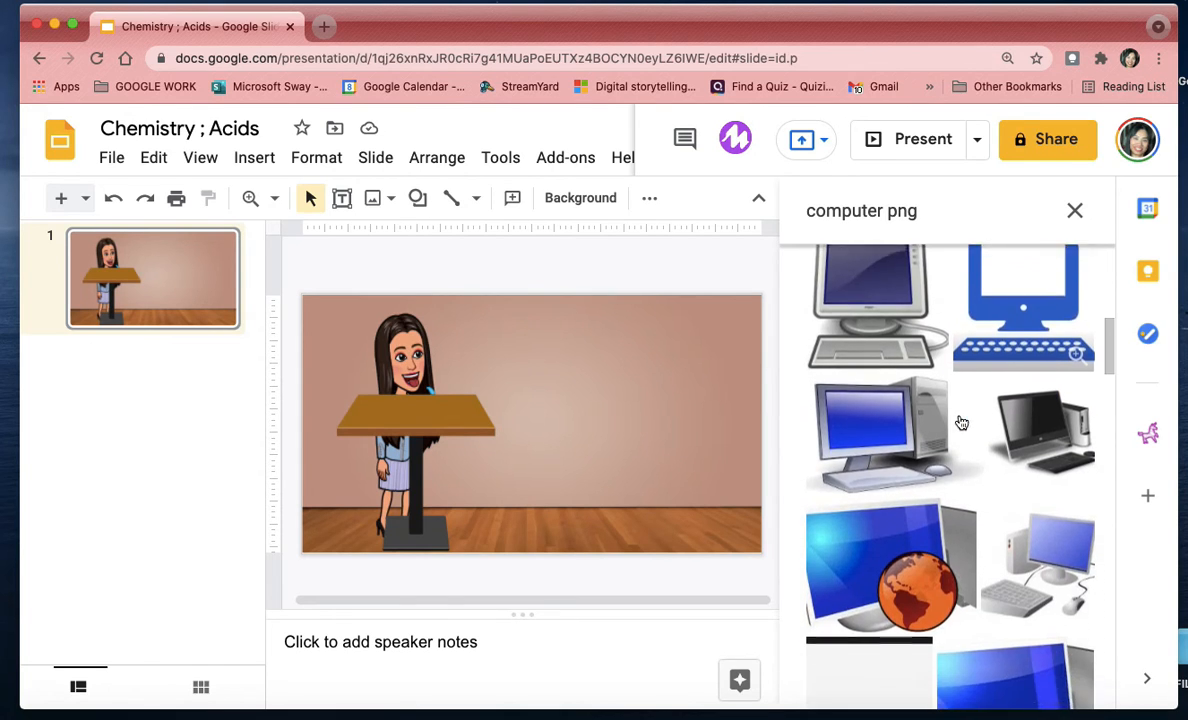
pyautogui.scroll(-6, 961, 424)
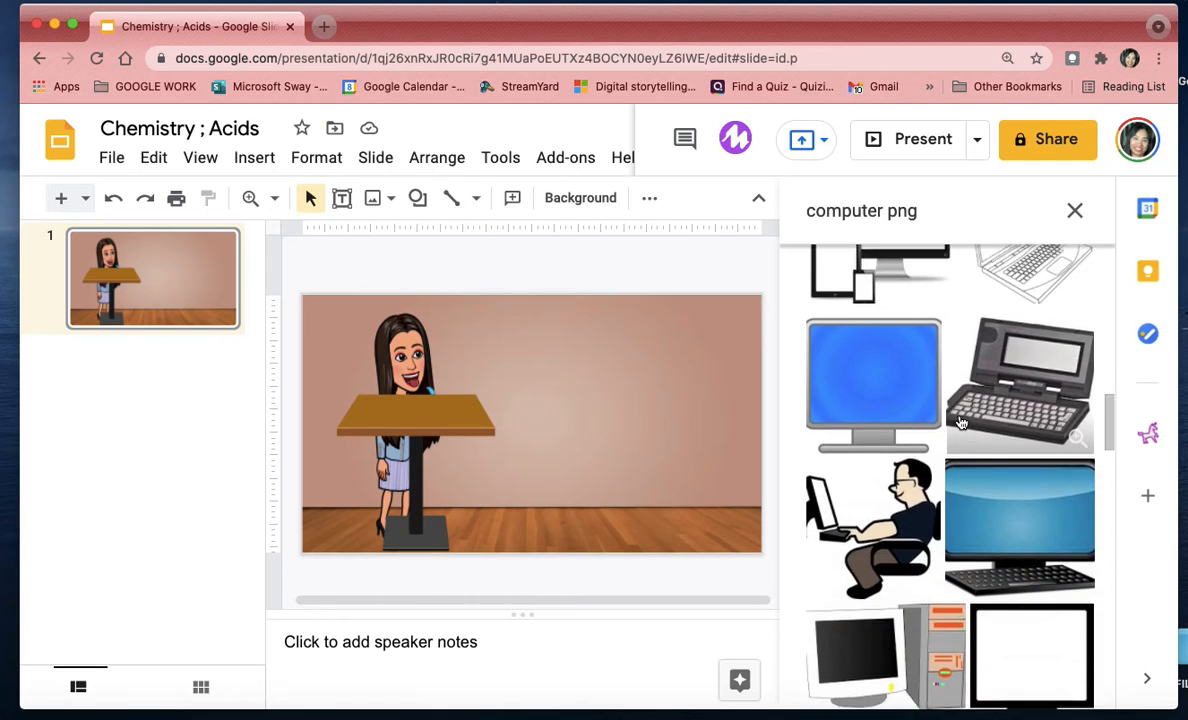
pyautogui.scroll(-6, 961, 424)
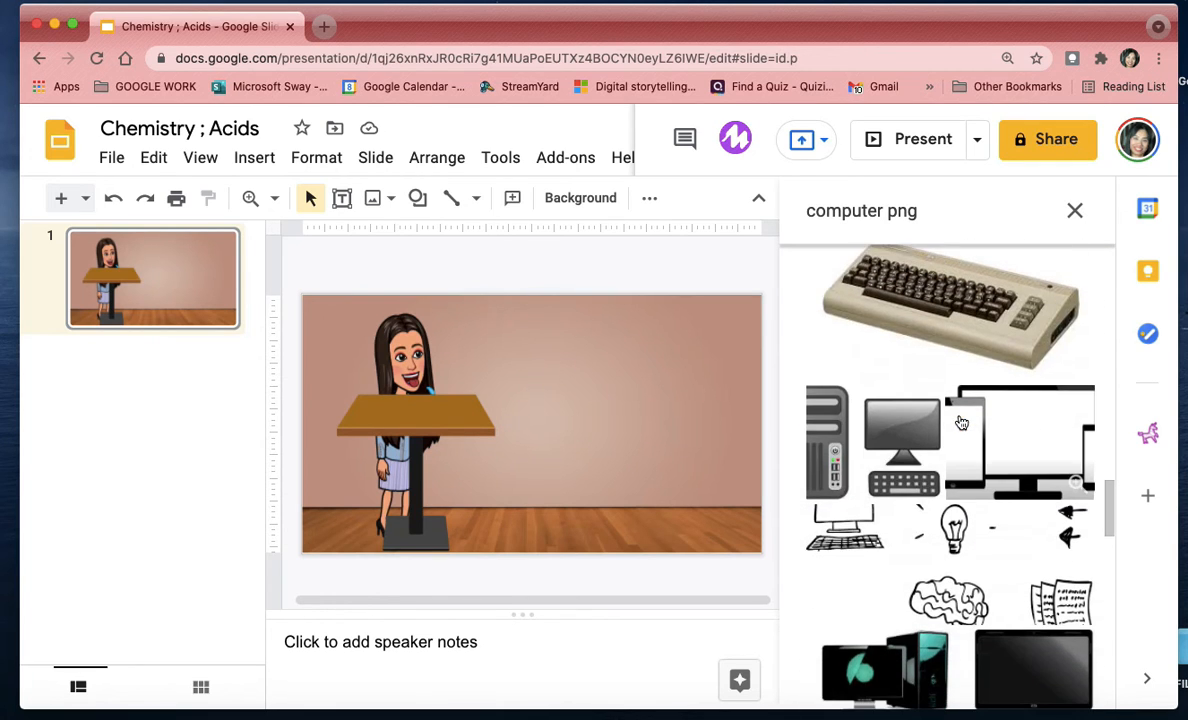
pyautogui.scroll(-6, 961, 424)
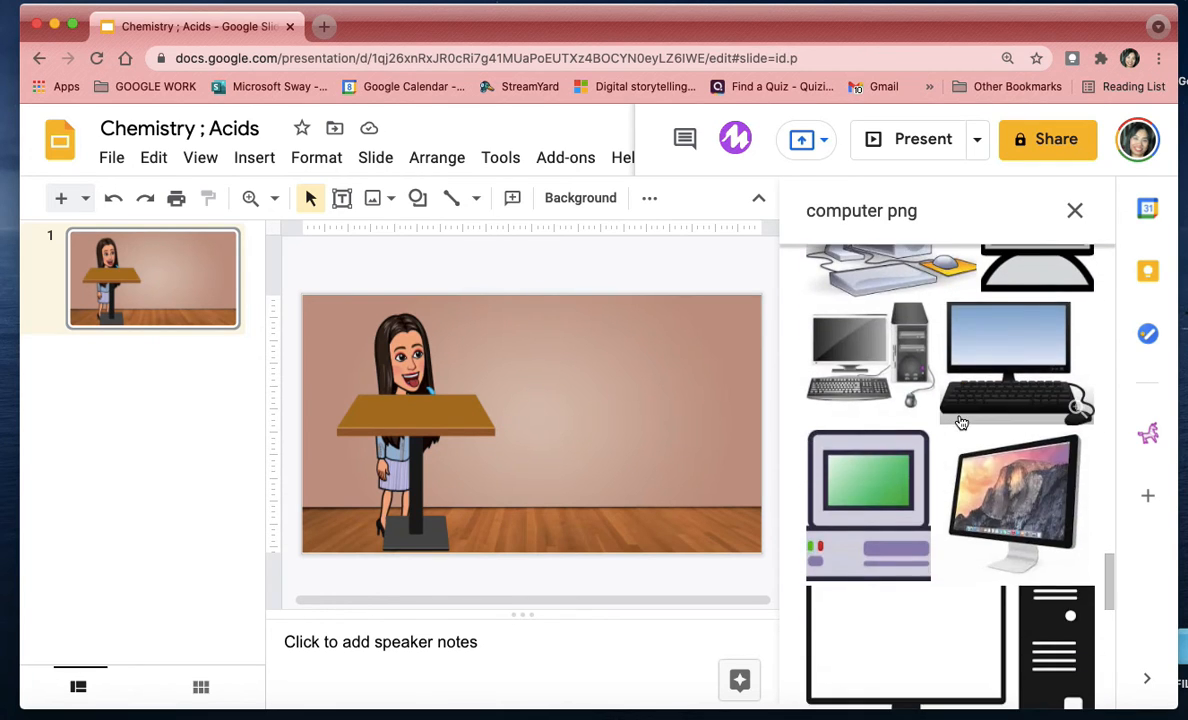
pyautogui.scroll(-4, 961, 424)
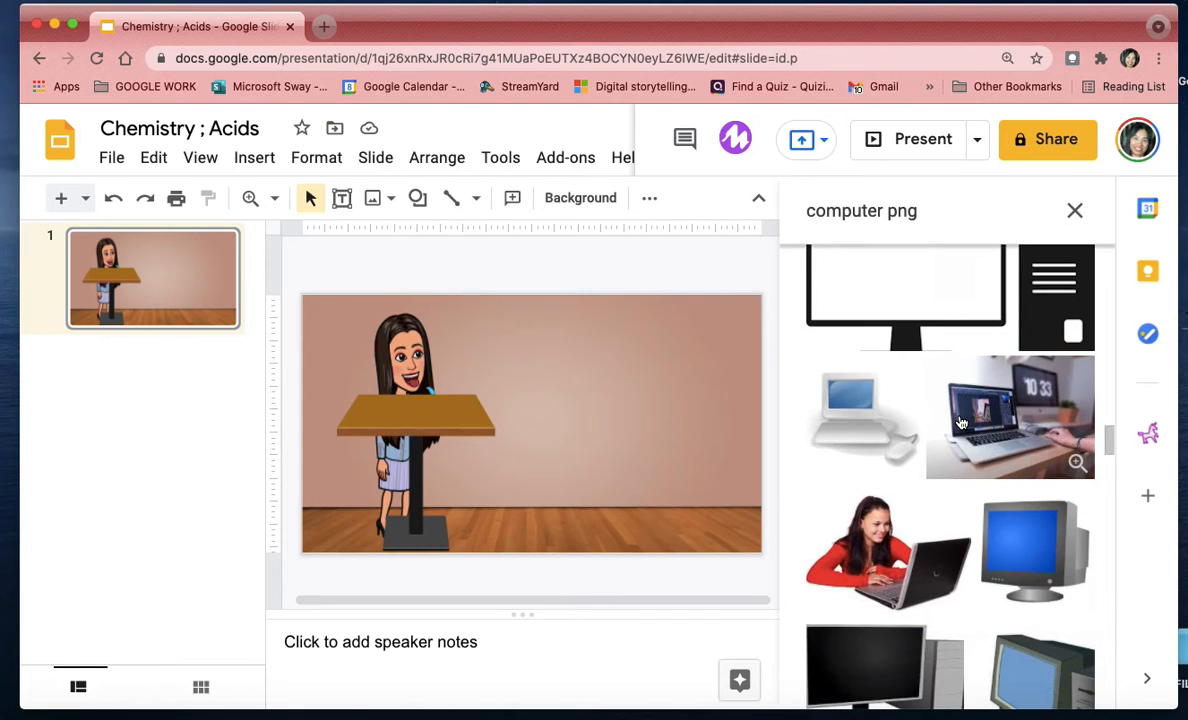
pyautogui.scroll(-6, 961, 424)
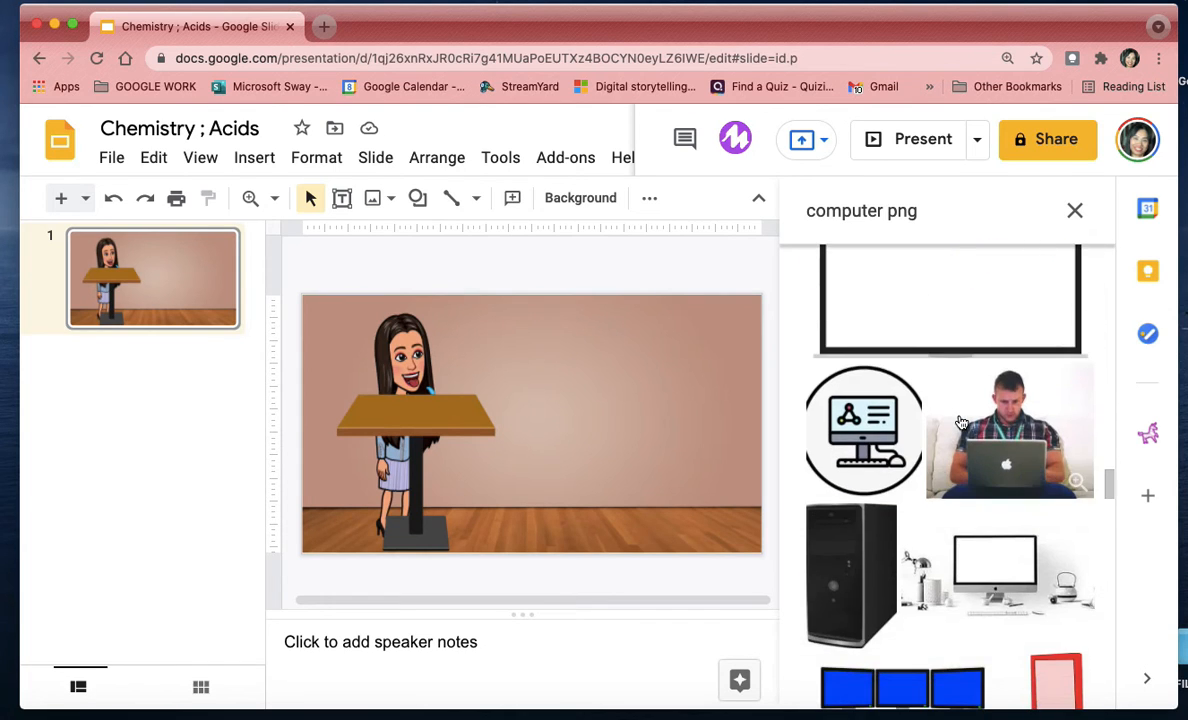
pyautogui.scroll(2, 960, 423)
pyautogui.moveTo(960, 420); pyautogui.dragTo(506, 337)
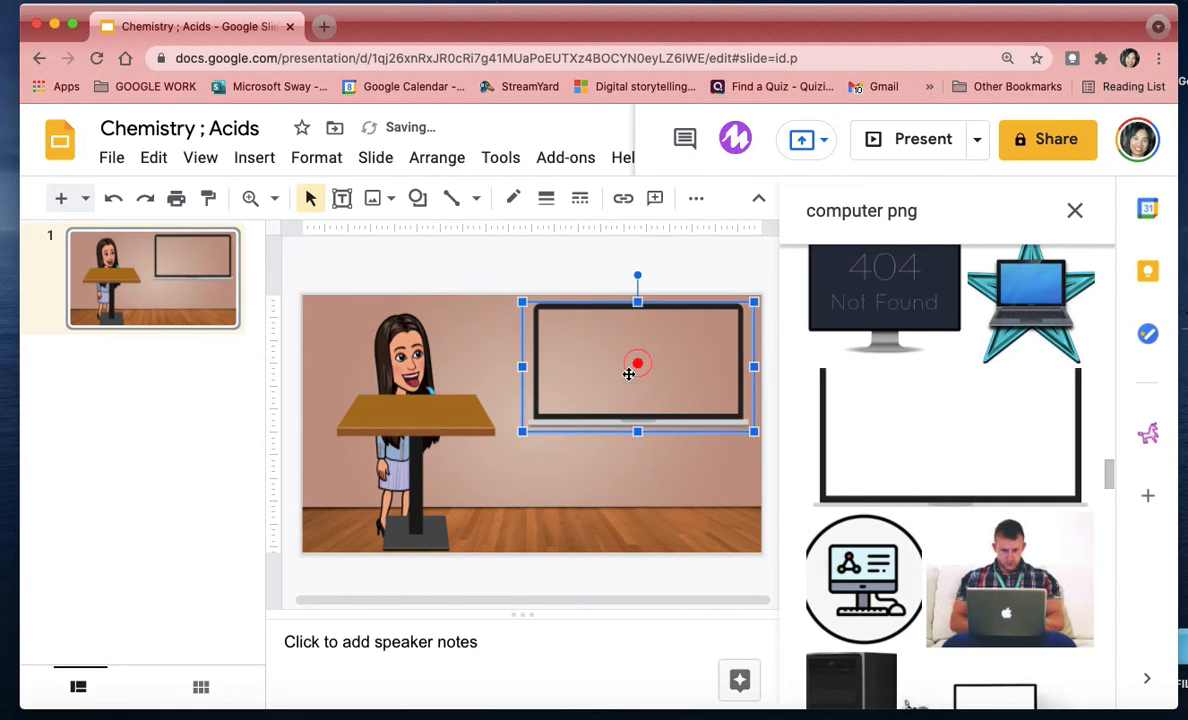
# Step: Enlarge the blank-screen laptop to fill the wall beside the Bitmoji, and shift the table slightly away from it
pyautogui.moveTo(628, 374); pyautogui.dragTo(588, 402)
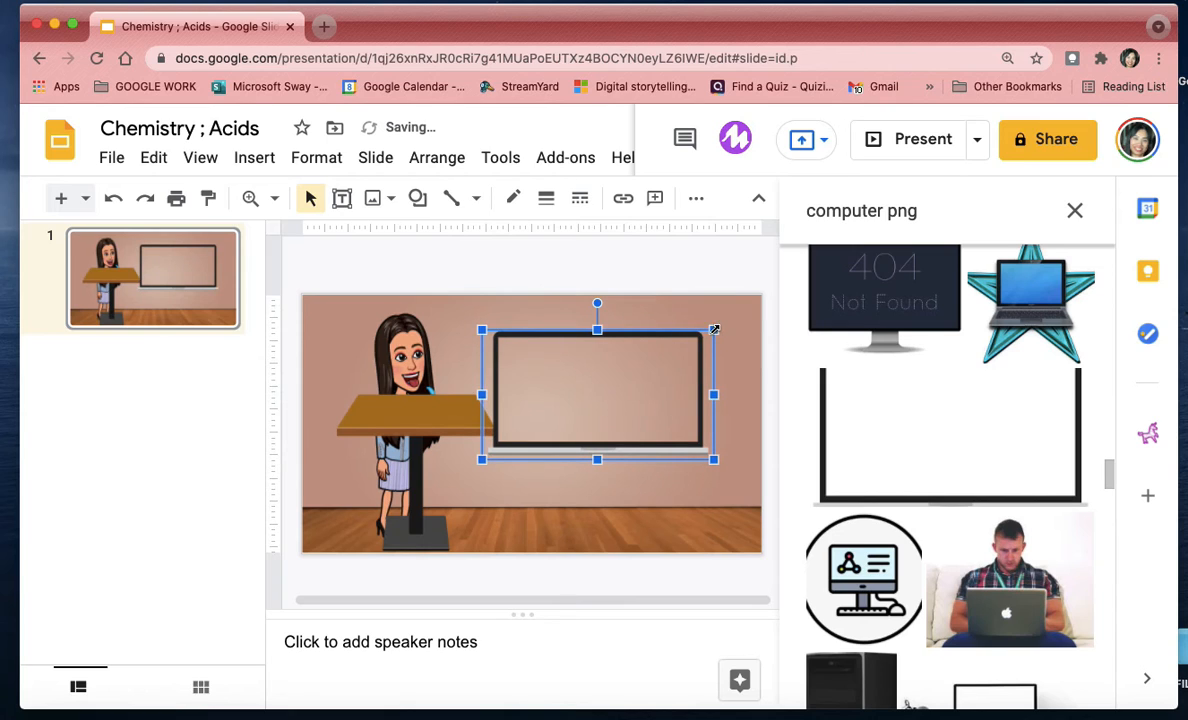
pyautogui.moveTo(714, 328); pyautogui.dragTo(747, 312)
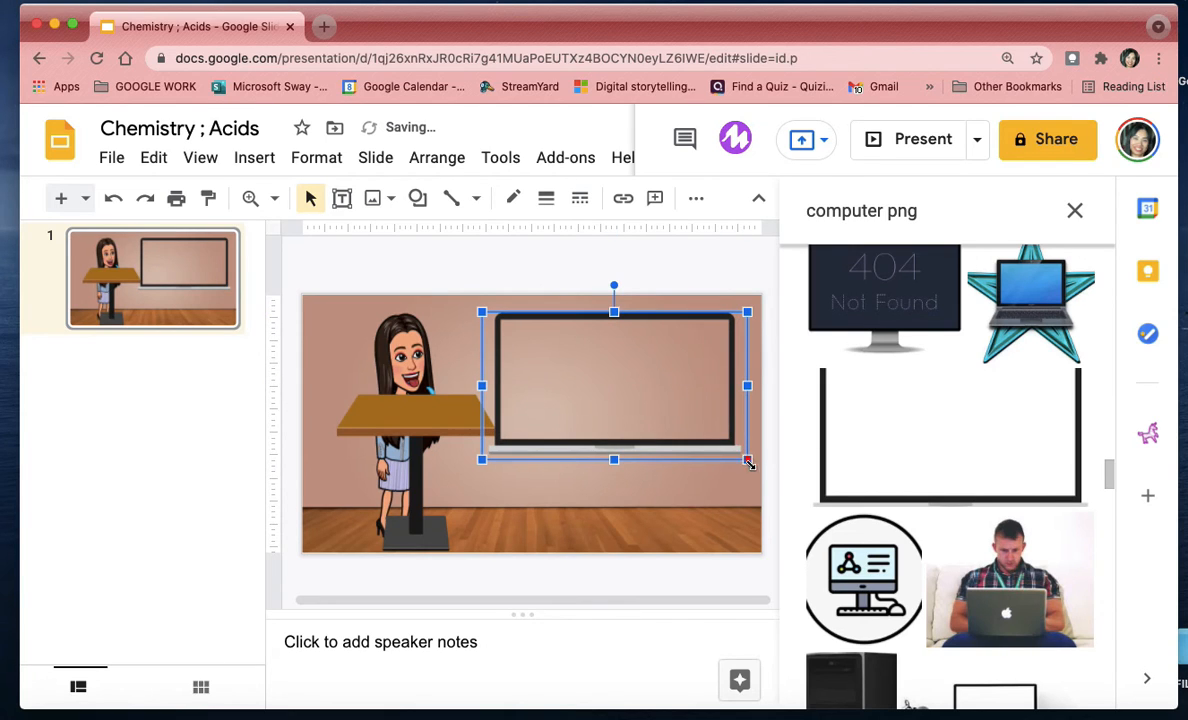
pyautogui.moveTo(748, 462); pyautogui.dragTo(763, 468)
pyautogui.moveTo(396, 418); pyautogui.dragTo(386, 426)
pyautogui.click(624, 399)
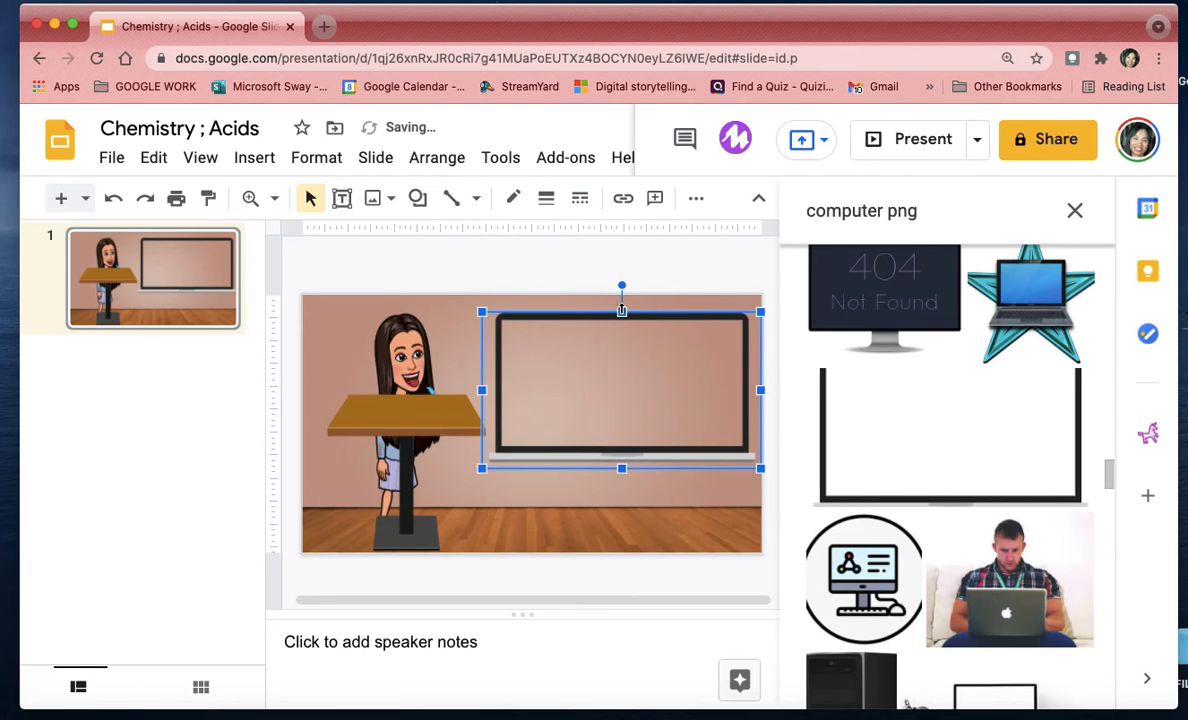
pyautogui.moveTo(621, 311); pyautogui.dragTo(621, 308)
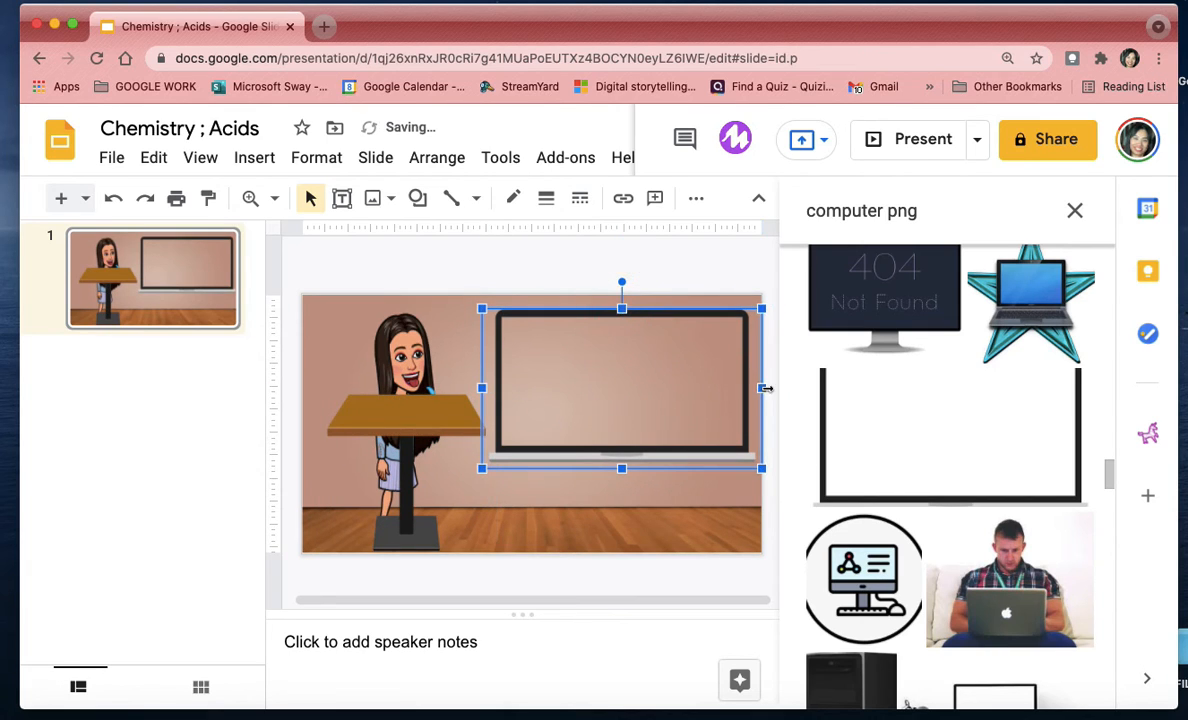
pyautogui.moveTo(762, 387); pyautogui.dragTo(747, 388)
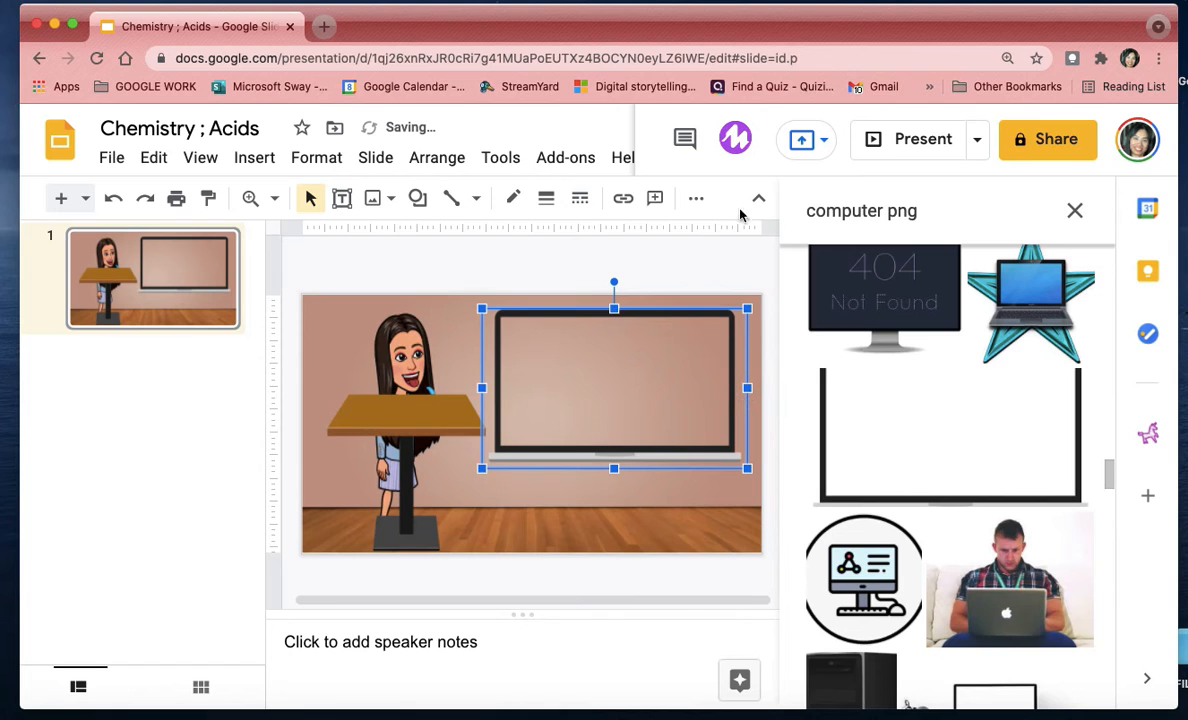
# Step: Open the GIPHY for Chrome extension and switch it to creating animated text
pyautogui.click(1100, 62)
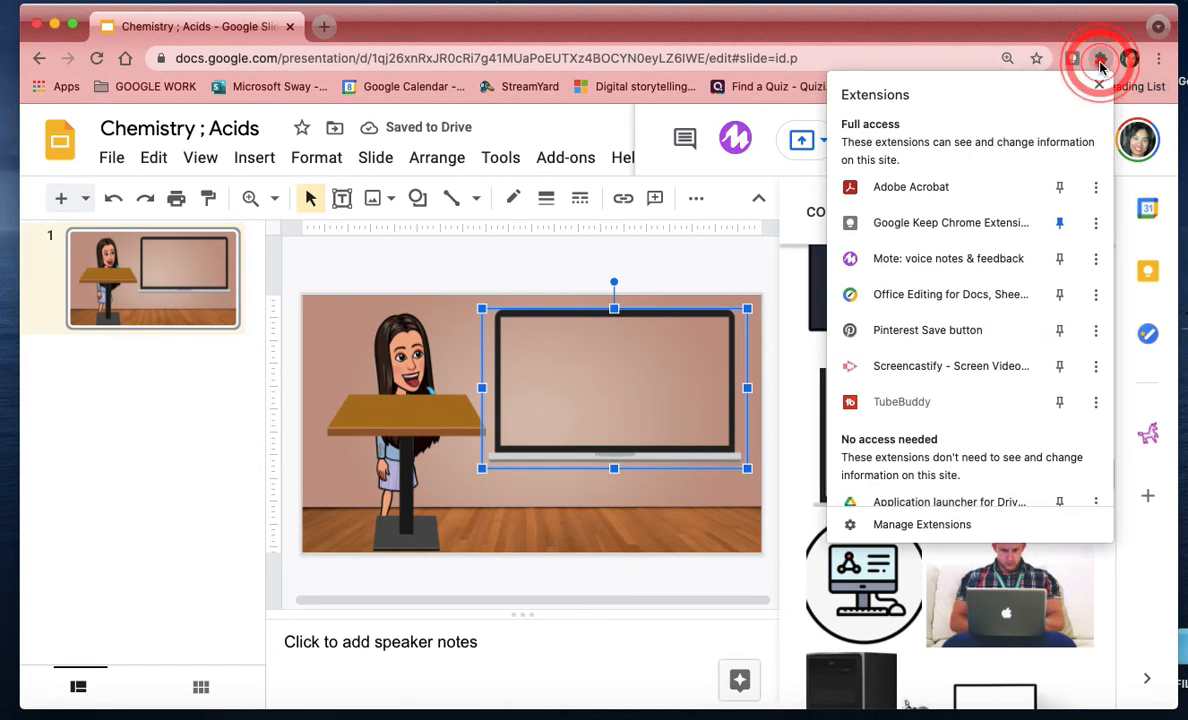
pyautogui.scroll(-2, 921, 338)
pyautogui.scroll(-3, 921, 338)
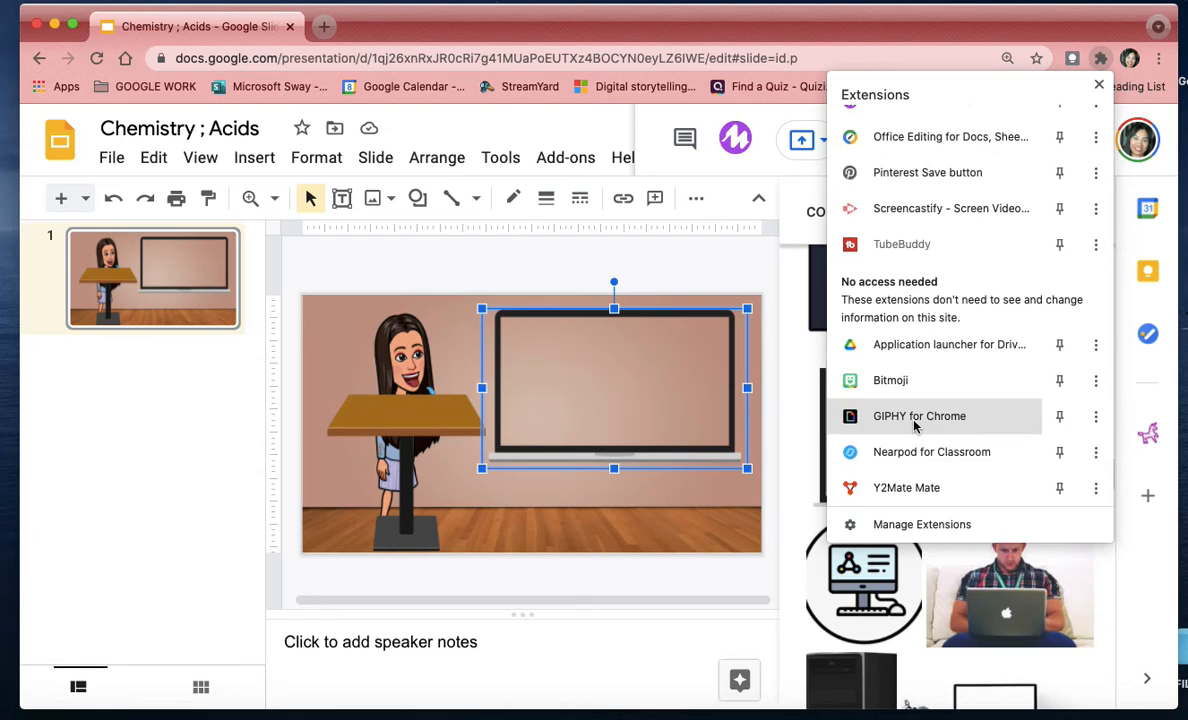
pyautogui.click(913, 420)
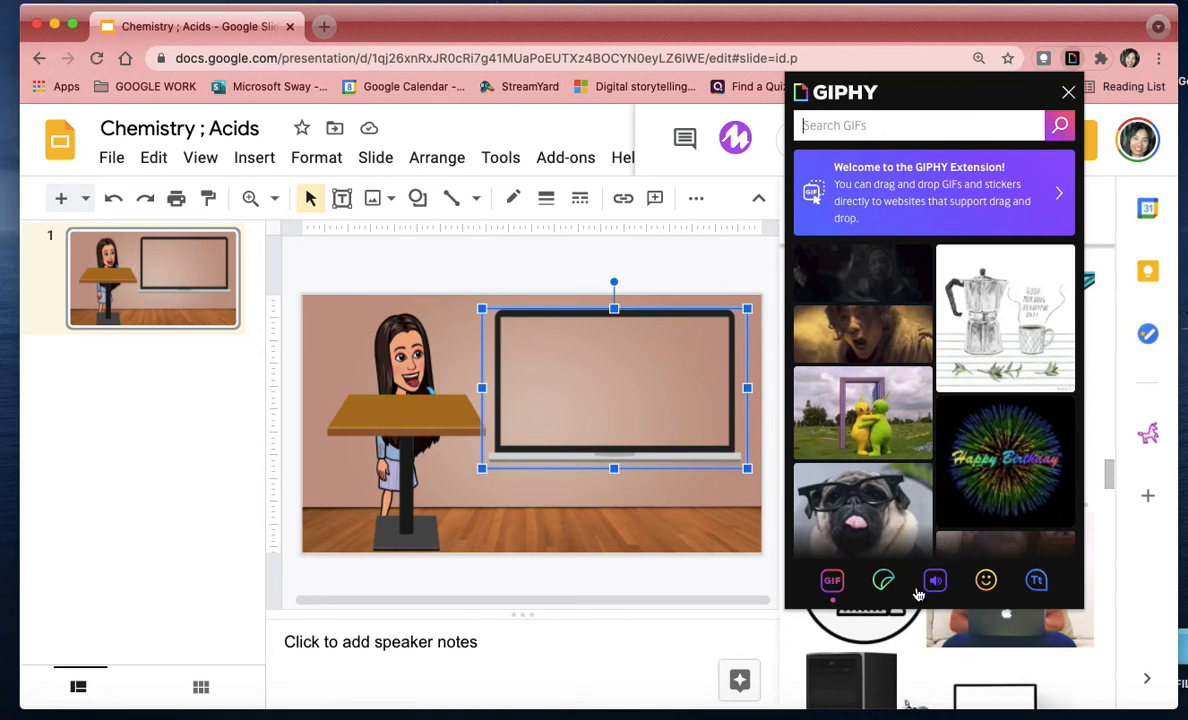
pyautogui.click(1036, 580)
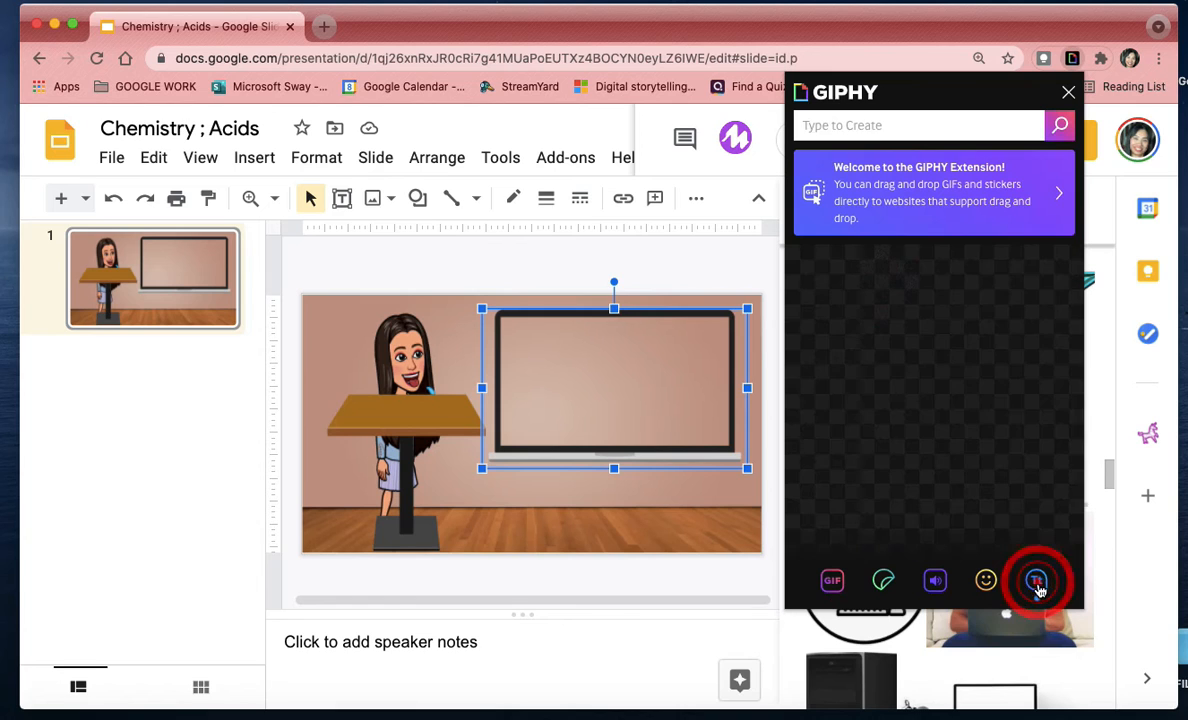
# Step: Enter "ACids and b" as the wording for the GIPHY animated text
pyautogui.click(864, 126)
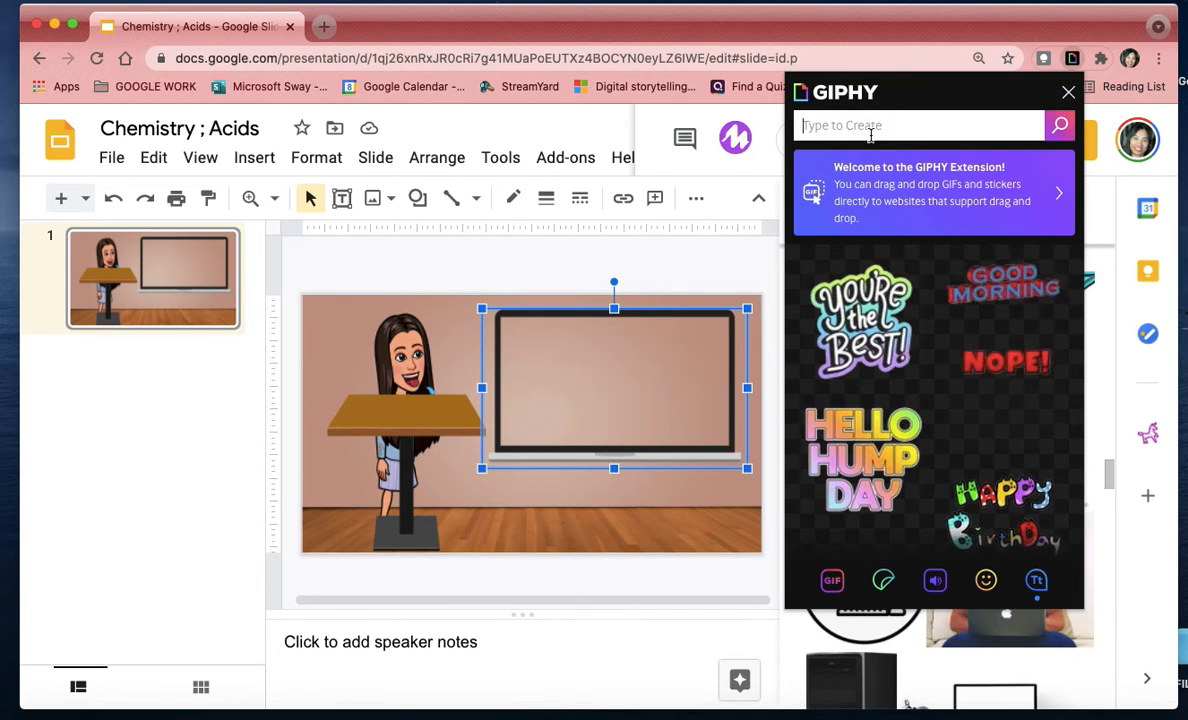
pyautogui.write('AC')
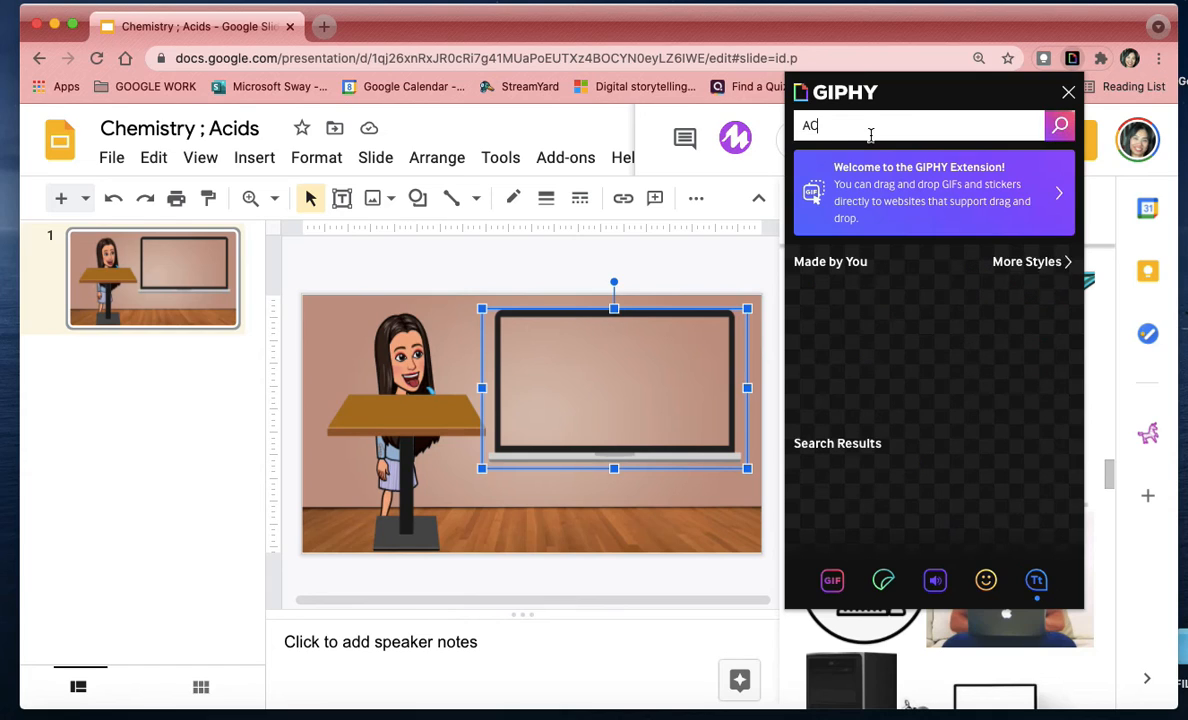
pyautogui.write('I')
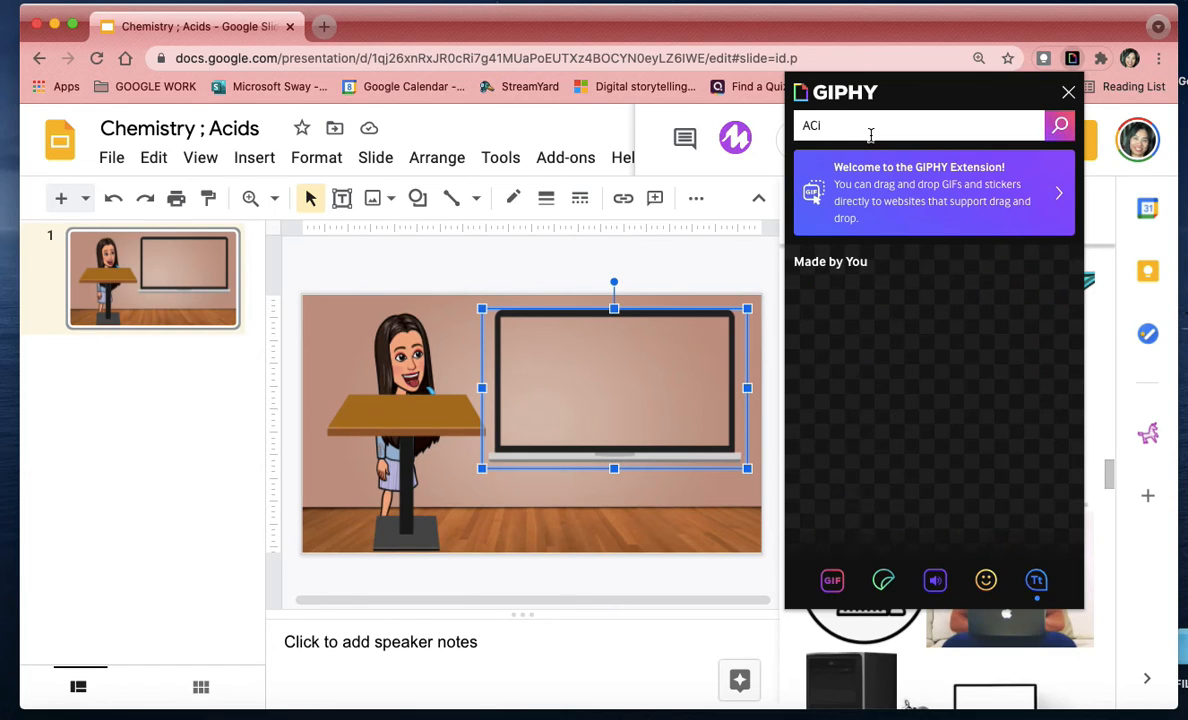
pyautogui.write('ds')
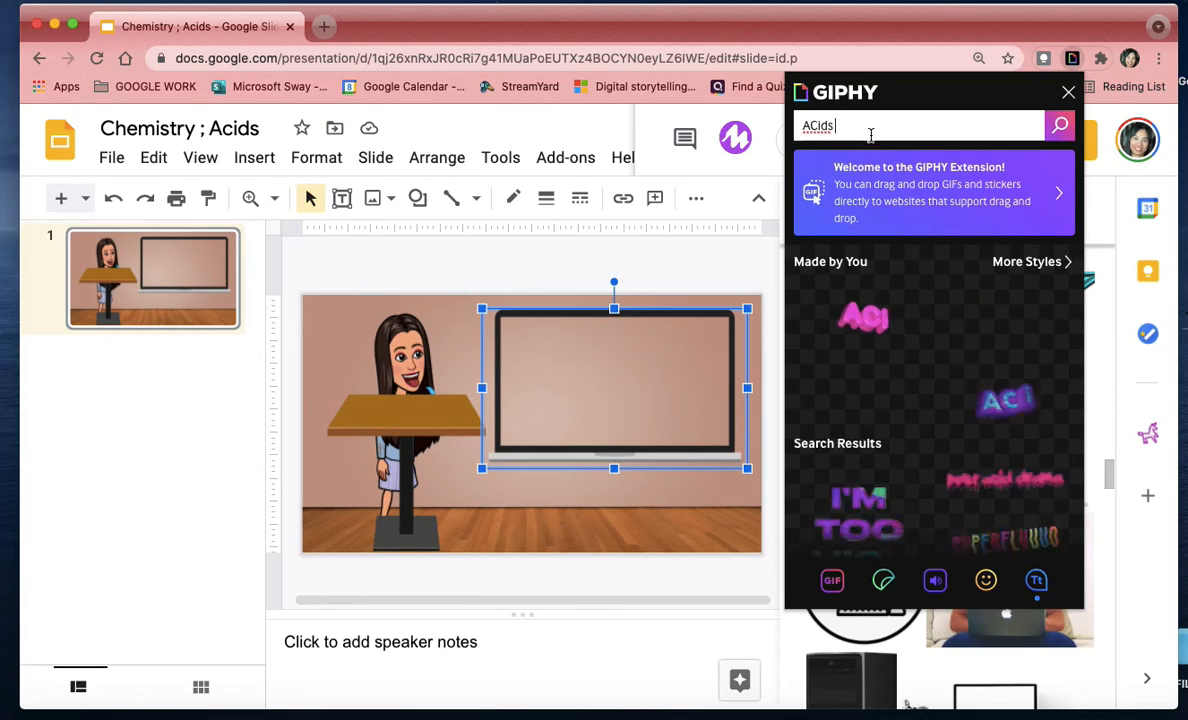
pyautogui.write(' an')
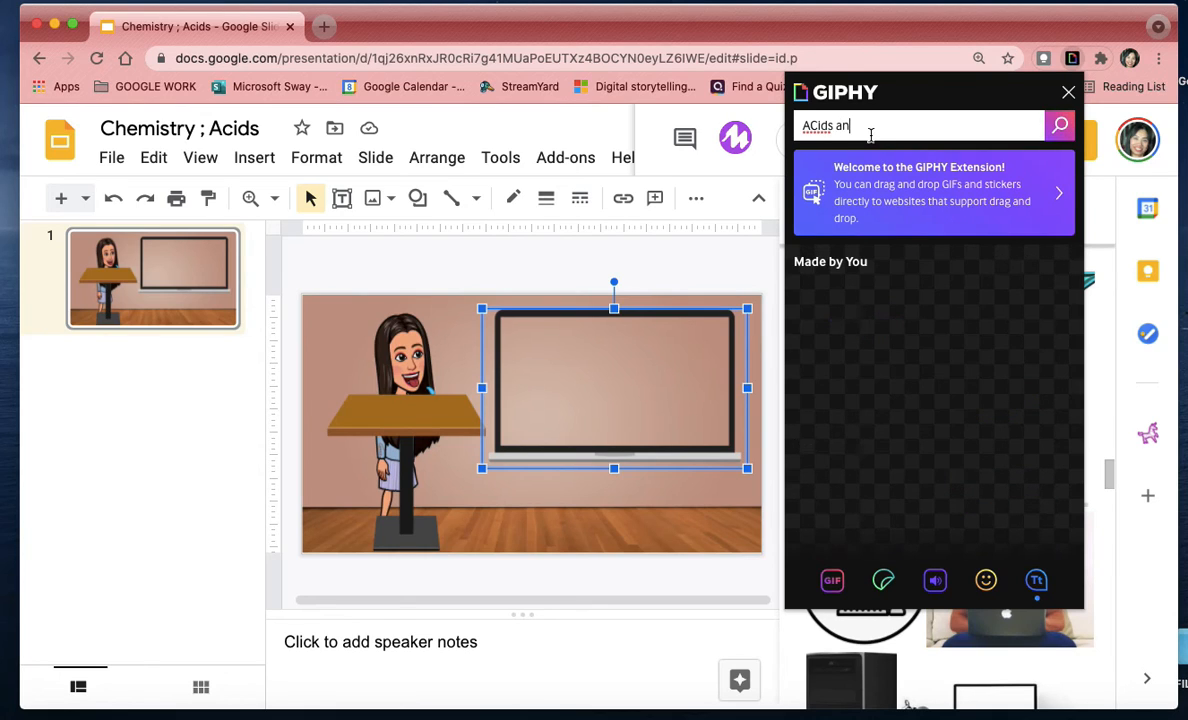
pyautogui.write('d b')
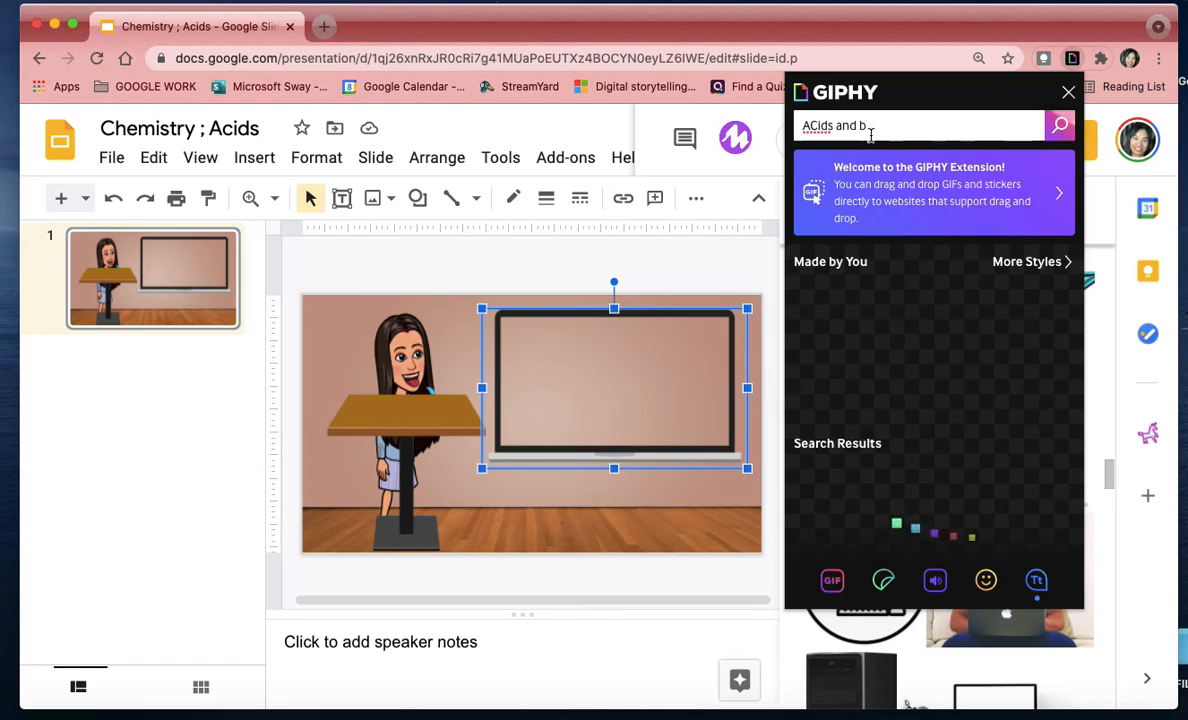
# Step: Replace the wording of the GIPHY animated text with "ACIDS AND BASE" in capitals
pyautogui.press('BackSpace')
pyautogui.press('BackSpace')
pyautogui.press('BackSpace')
pyautogui.press('BackSpace')
pyautogui.press('BackSpace')
pyautogui.press('BackSpace')
pyautogui.press('BackSpace')
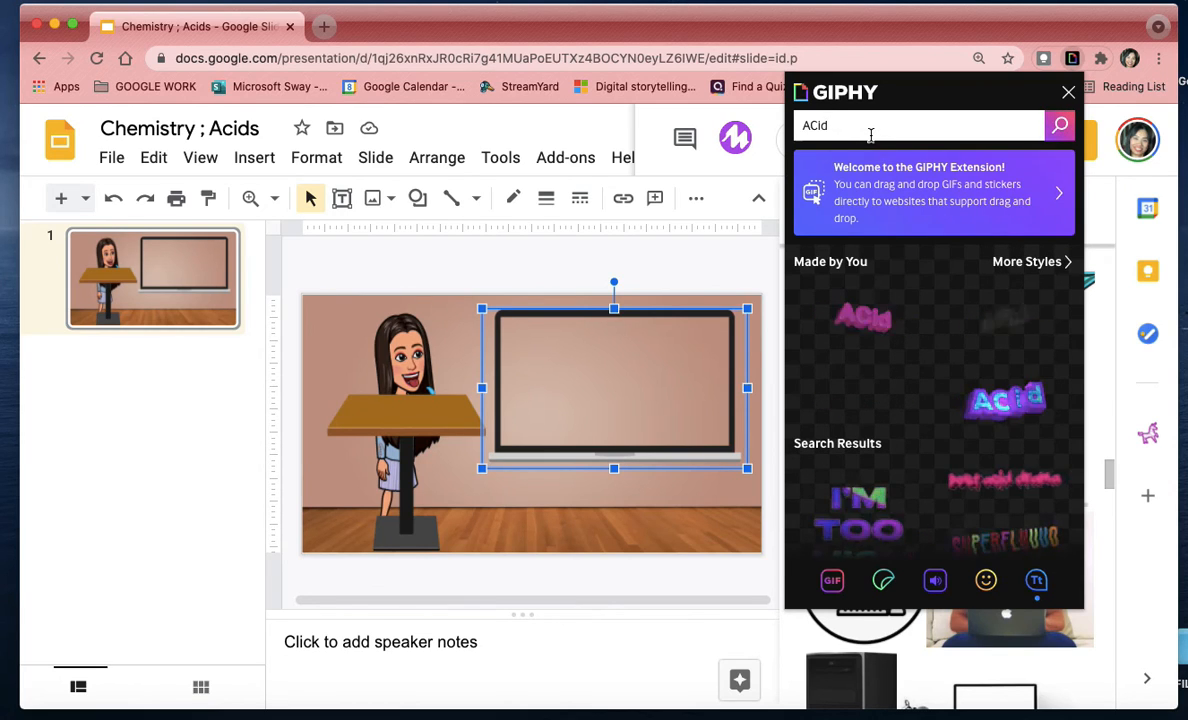
pyautogui.write('S')
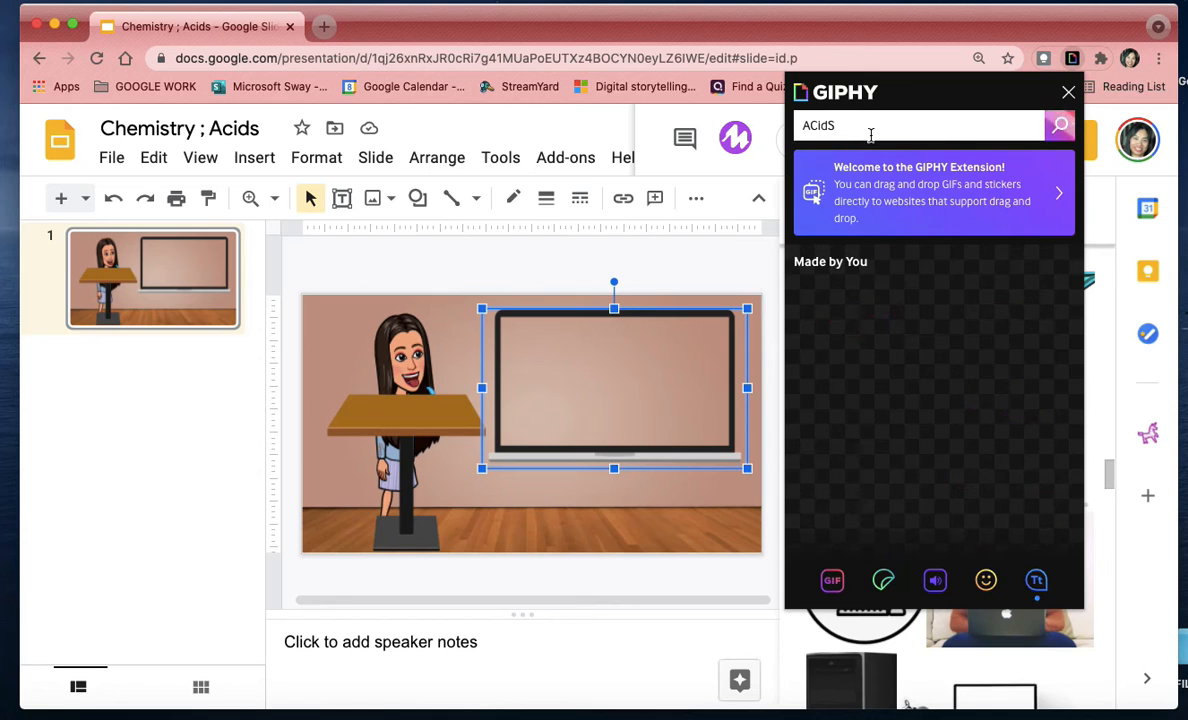
pyautogui.press('BackSpace')
pyautogui.press('BackSpace')
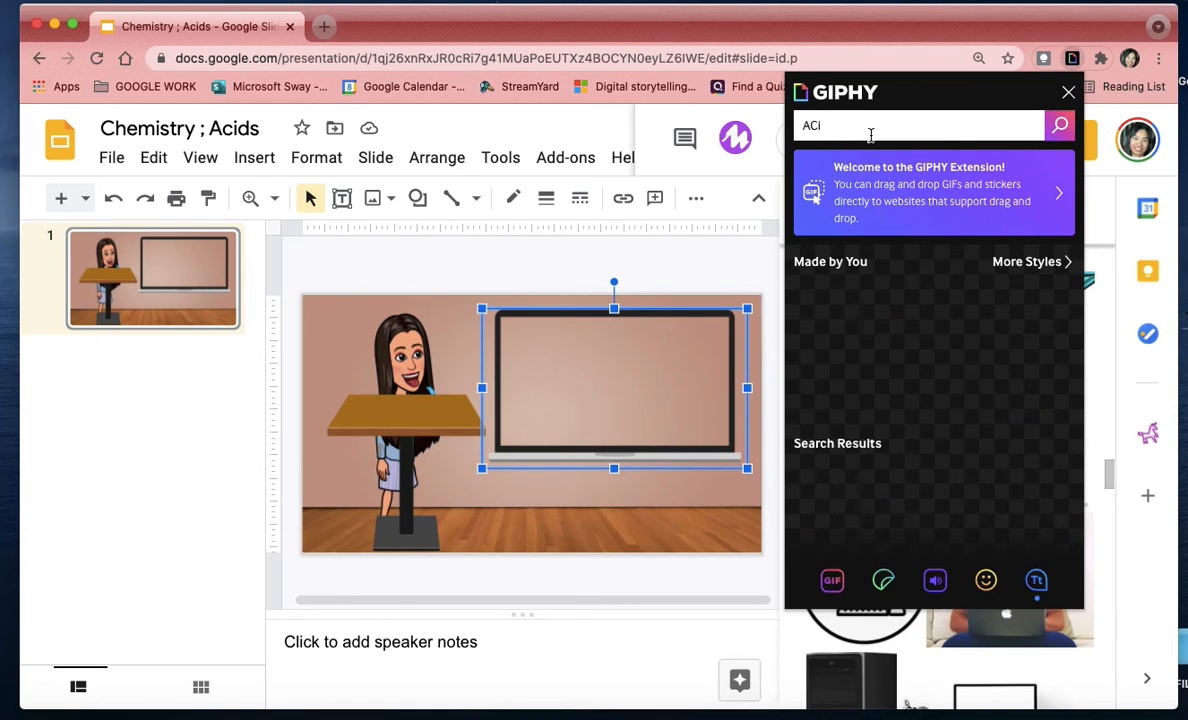
pyautogui.write('ID')
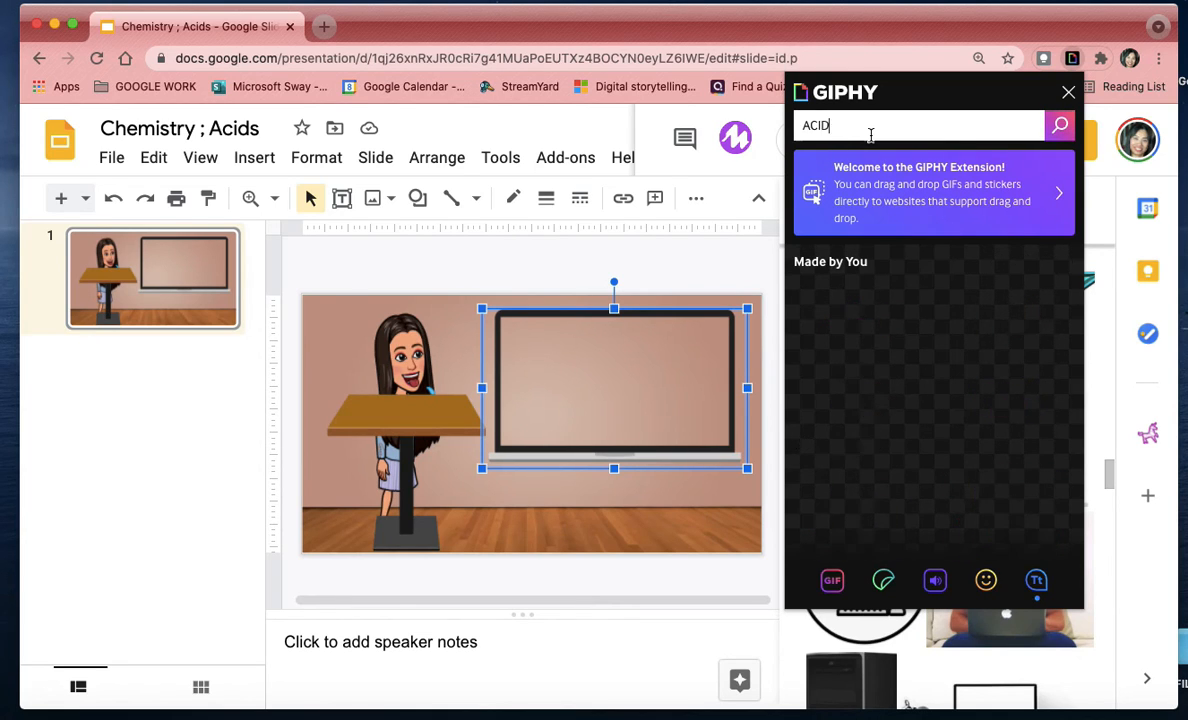
pyautogui.write('S AND BASE')
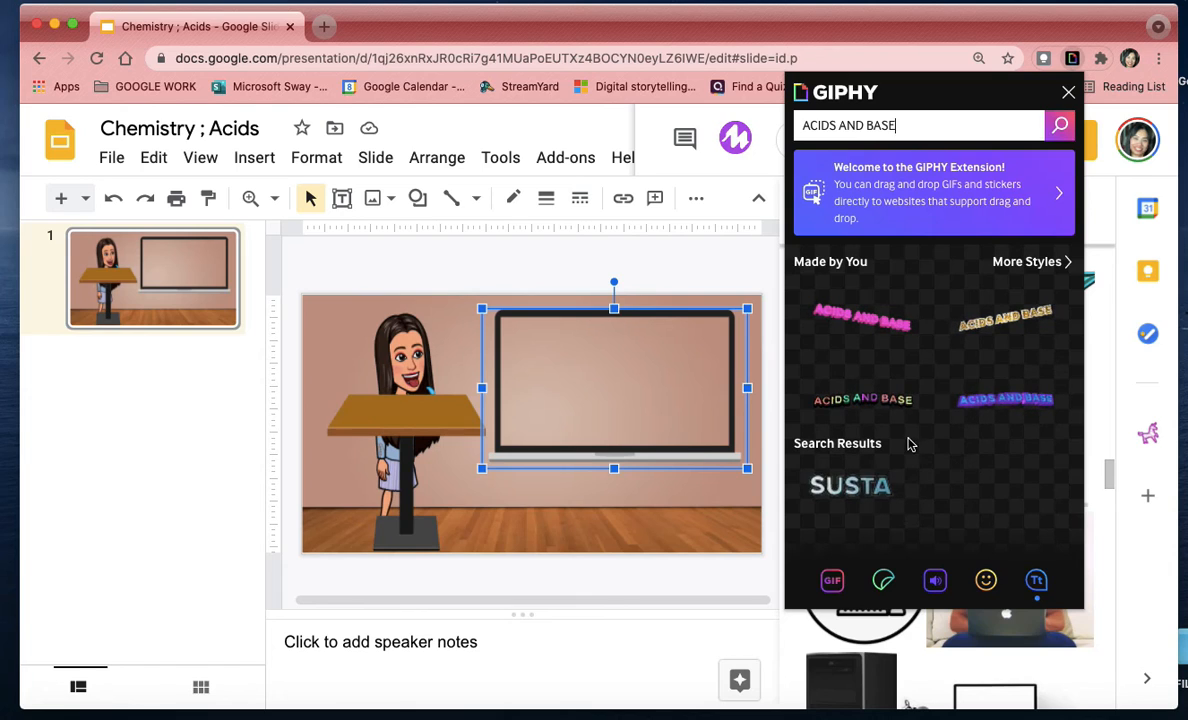
# Step: Insert the blue-and-purple block-letter version of the animated text onto the slide and fit it inside the laptop screen
pyautogui.moveTo(1005, 398); pyautogui.dragTo(630, 376)
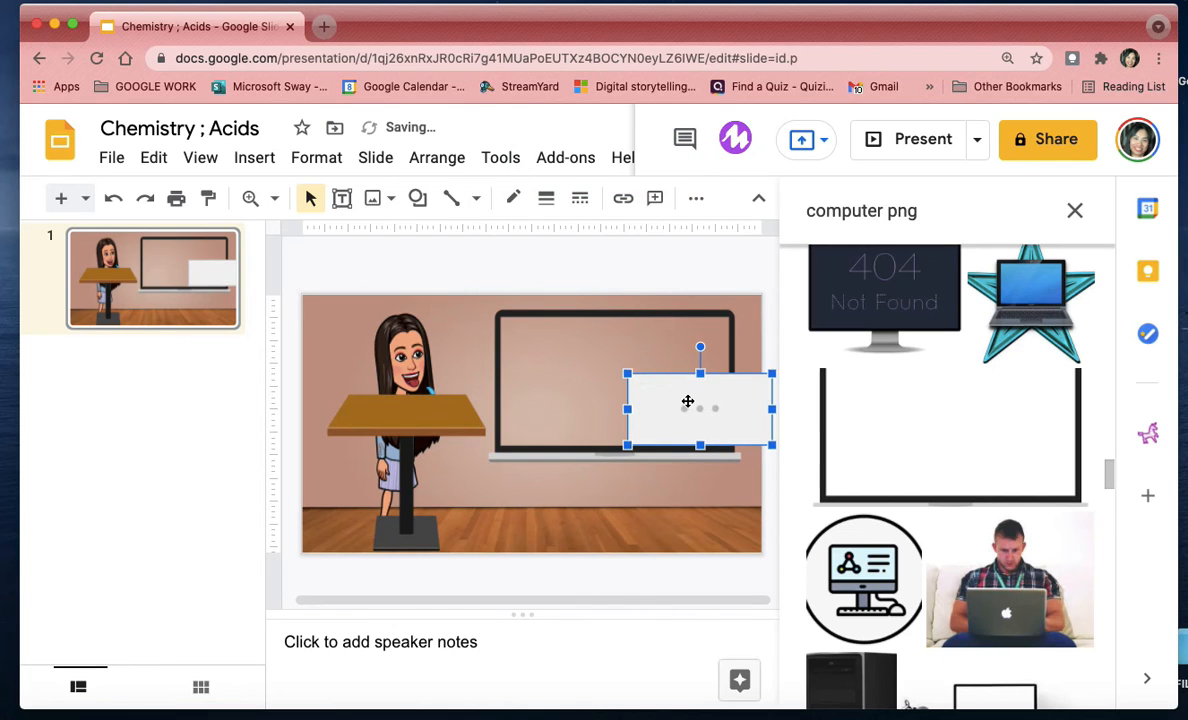
pyautogui.moveTo(684, 402); pyautogui.dragTo(588, 355)
pyautogui.moveTo(670, 397); pyautogui.dragTo(732, 430)
pyautogui.moveTo(647, 398); pyautogui.dragTo(617, 392)
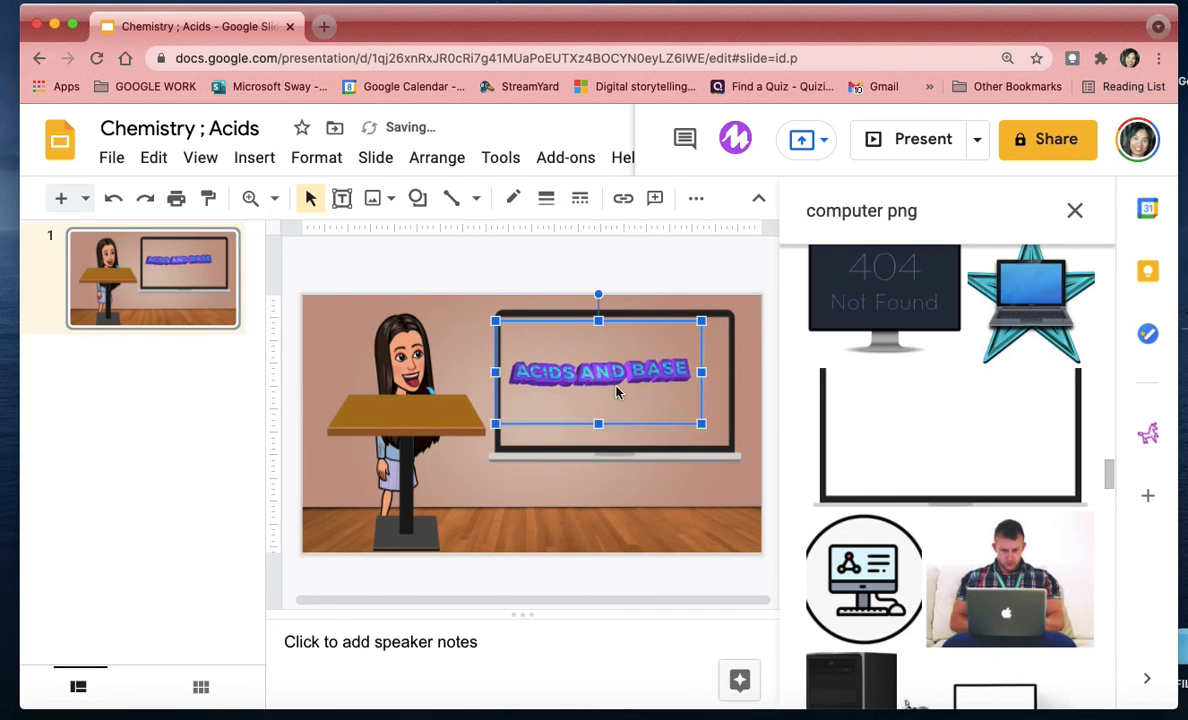
pyautogui.moveTo(699, 316)
pyautogui.mouseDown()
pyautogui.moveTo(720, 333)
pyautogui.moveTo(727, 309)
pyautogui.mouseUp()
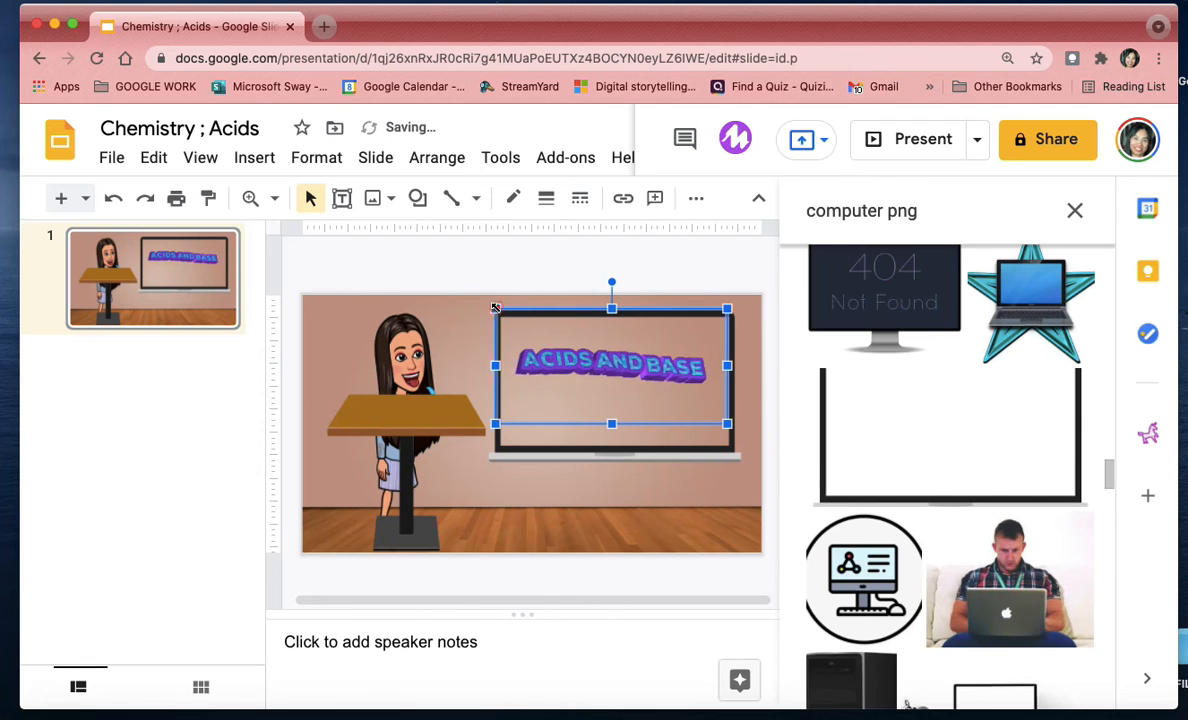
pyautogui.moveTo(495, 309); pyautogui.dragTo(532, 326)
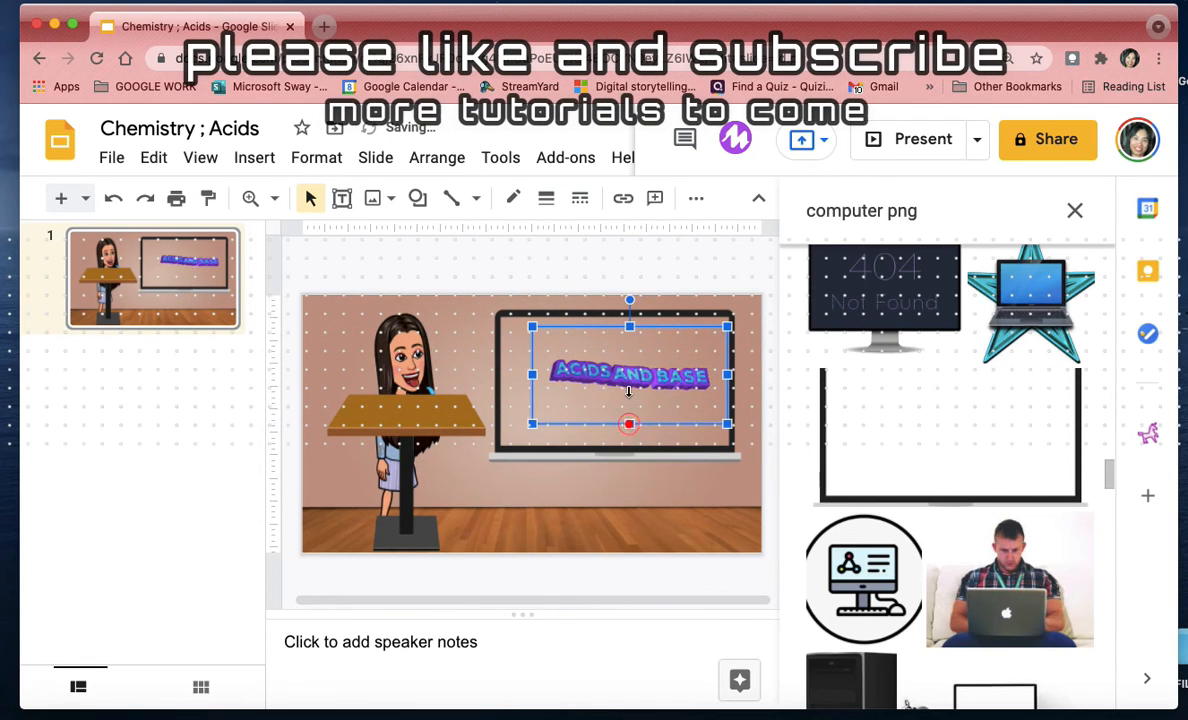
# Step: Lower the laptop on the wall and place the animated text above it as a heading, stretched to about the laptop's width
pyautogui.moveTo(629, 391); pyautogui.dragTo(502, 338)
pyautogui.moveTo(687, 443); pyautogui.dragTo(690, 477)
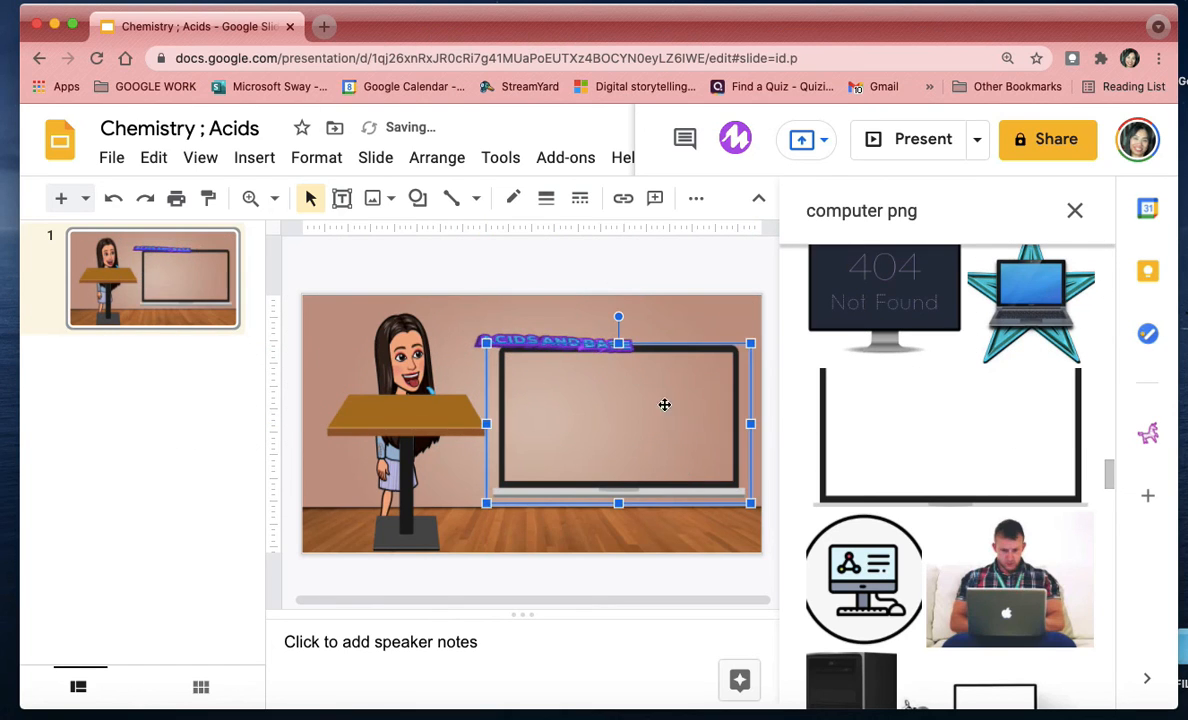
pyautogui.moveTo(607, 345); pyautogui.dragTo(653, 327)
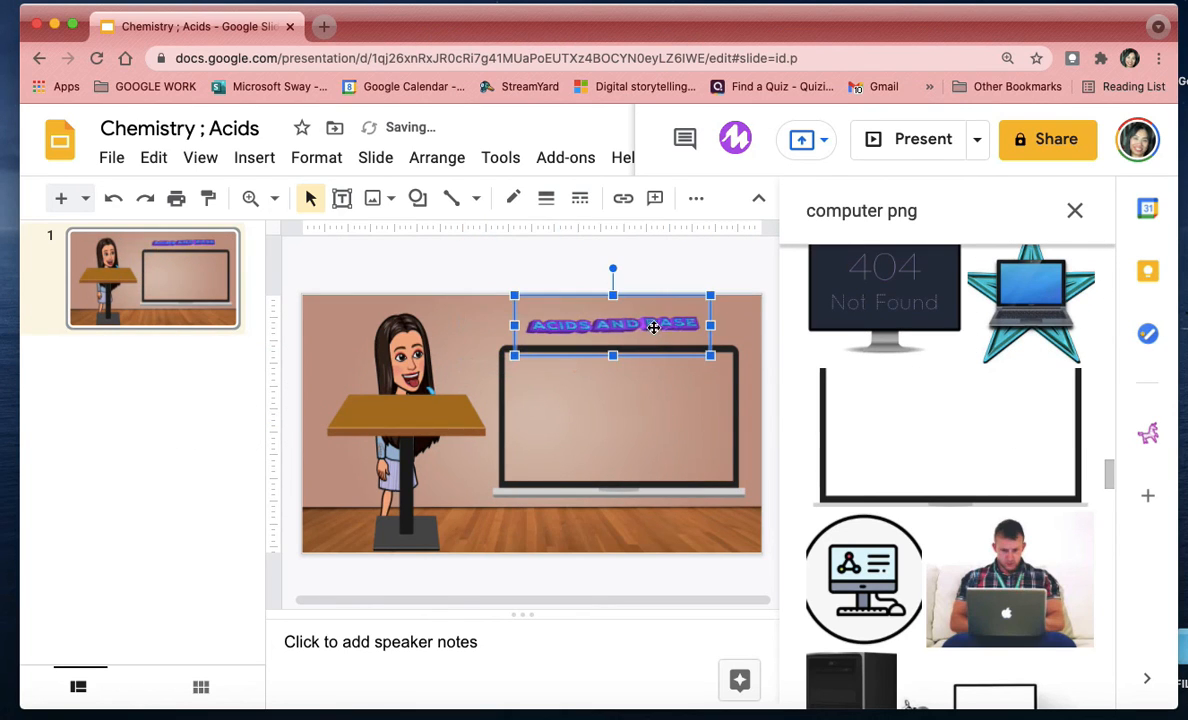
pyautogui.moveTo(612, 290); pyautogui.dragTo(612, 278)
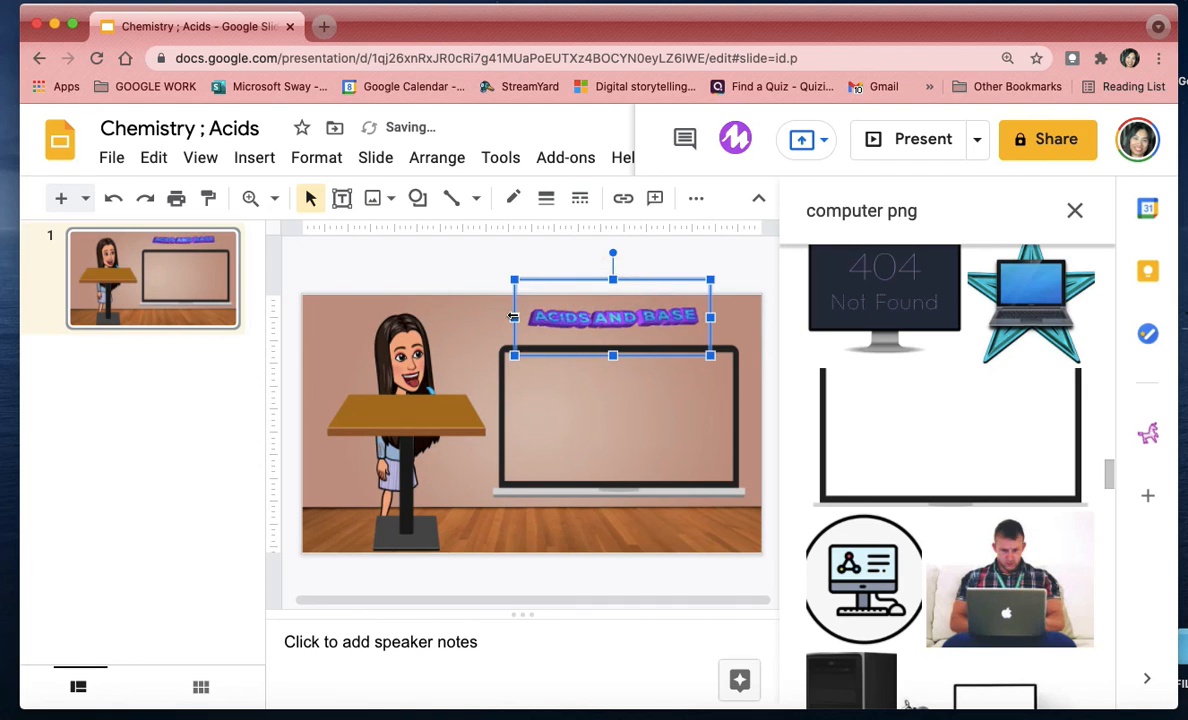
pyautogui.moveTo(514, 325); pyautogui.dragTo(466, 318)
pyautogui.moveTo(710, 317); pyautogui.dragTo(751, 317)
# Step: Paste the YouTube video about acids and bases onto the slide so that it fills the laptop screen
pyautogui.click(646, 435)
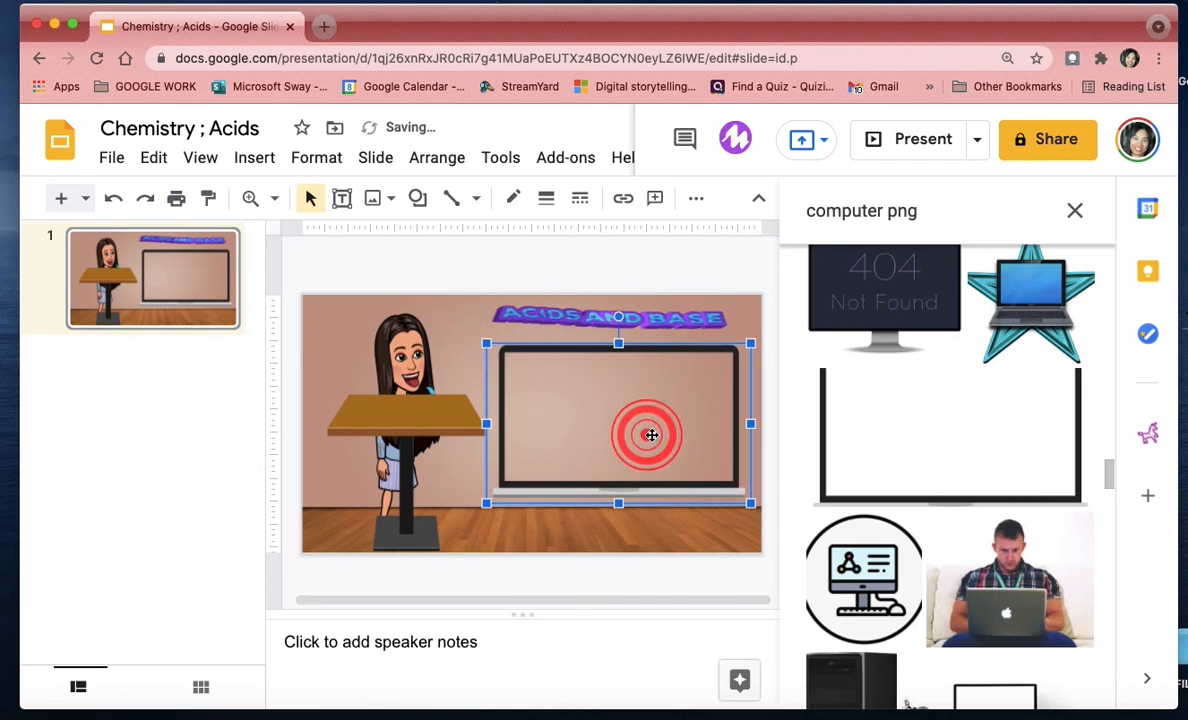
pyautogui.click(640, 316)
pyautogui.click(631, 382)
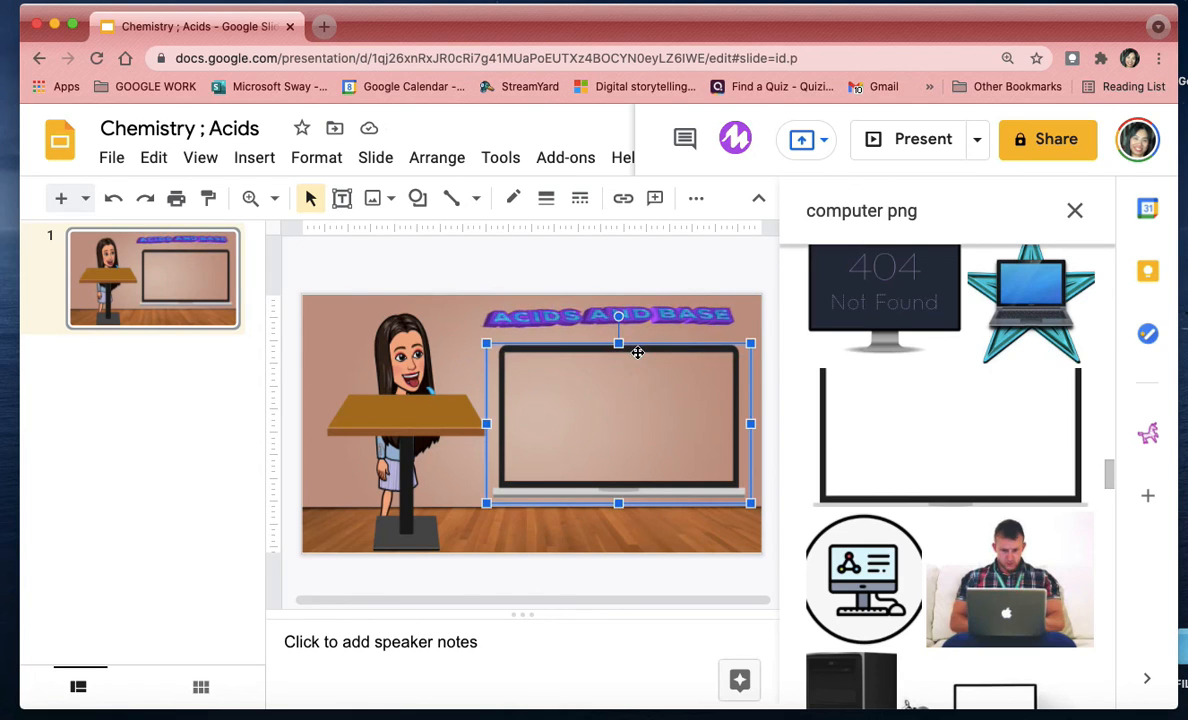
pyautogui.hotkey('ctrl', 'v')
pyautogui.click(816, 415)
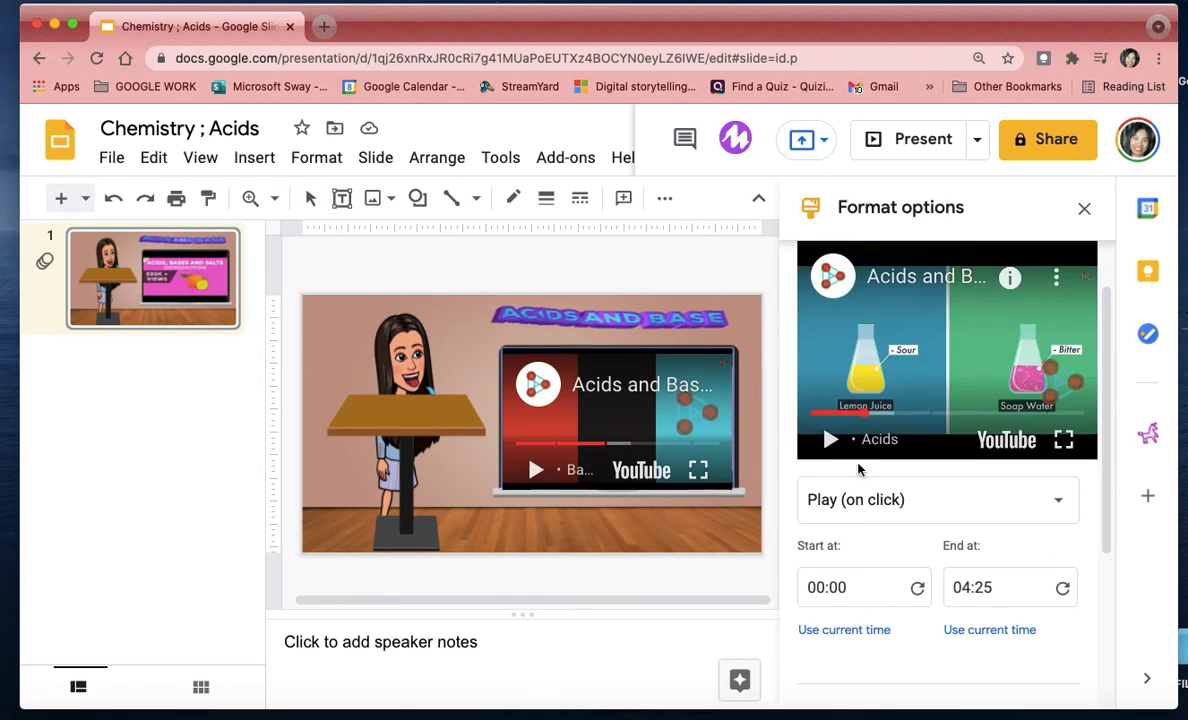
# Step: Set the video's start time to 00:26 from the preview's current position in the Introduction chapter
pyautogui.click(837, 580)
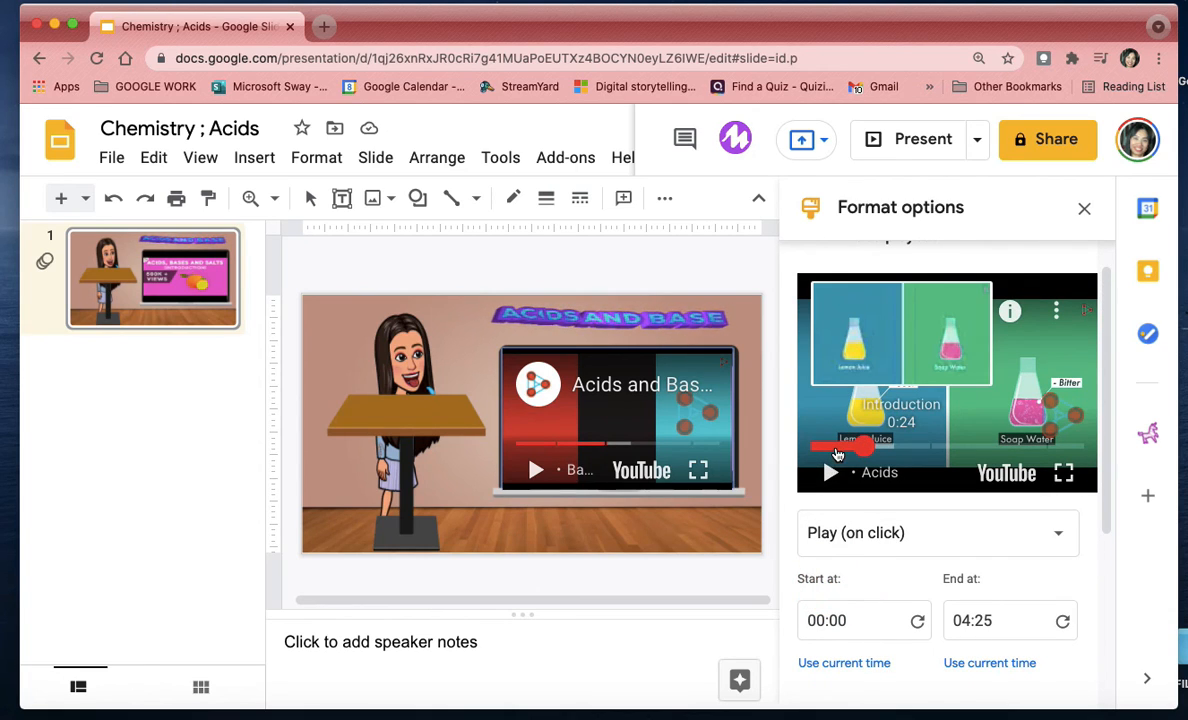
pyautogui.click(837, 621)
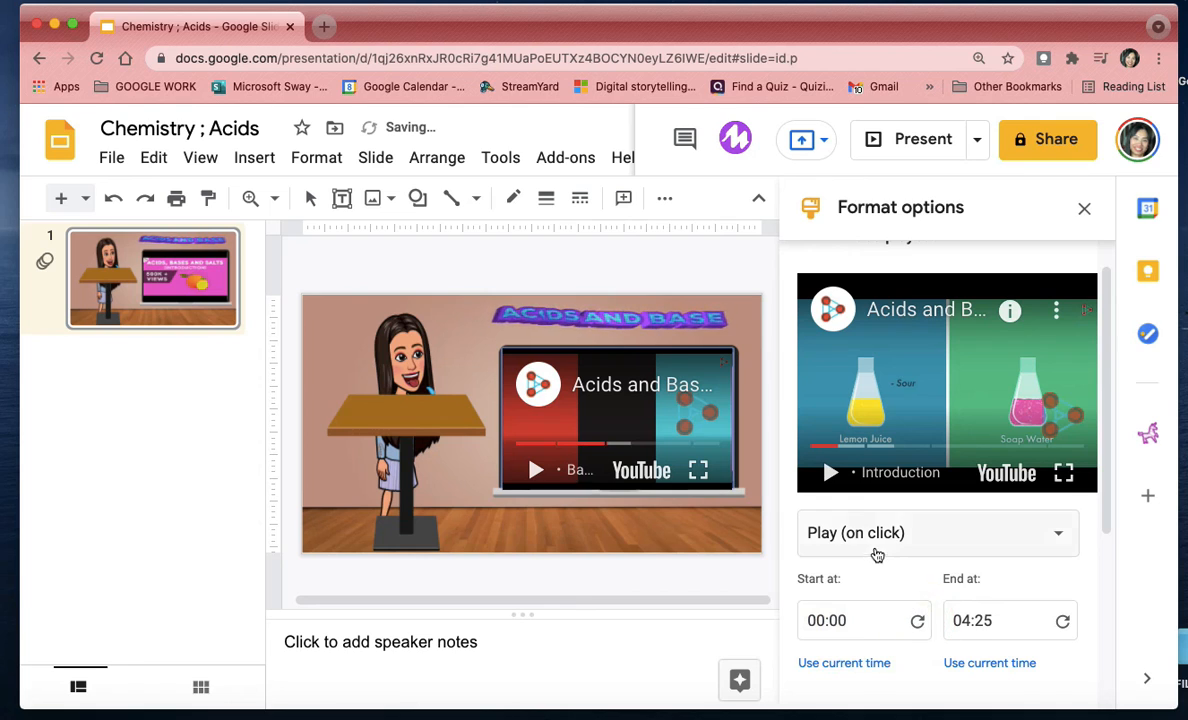
pyautogui.click(876, 538)
pyautogui.click(884, 578)
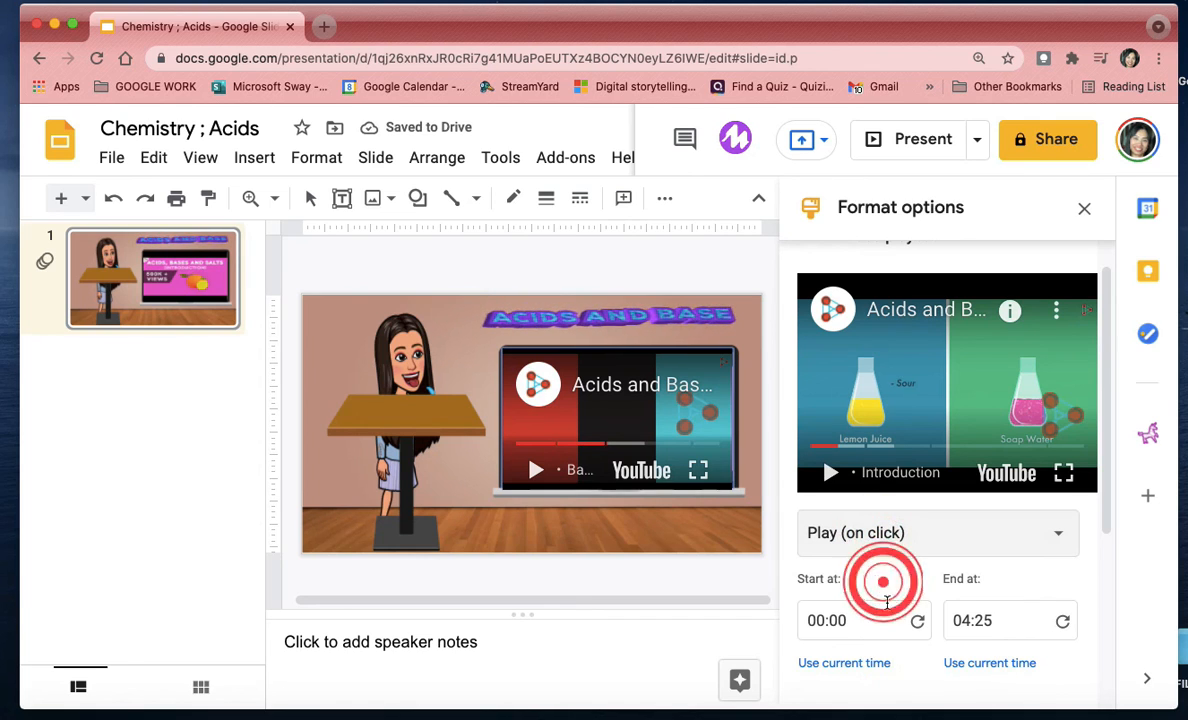
pyautogui.scroll(-3, 881, 600)
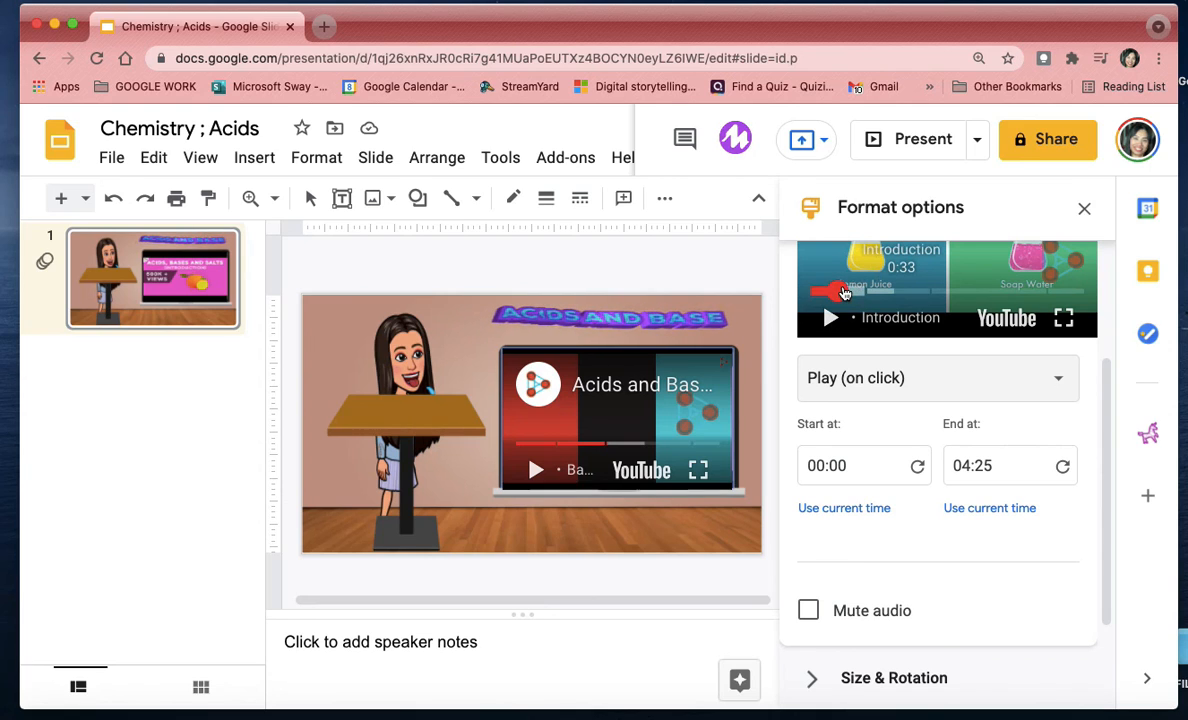
pyautogui.click(846, 509)
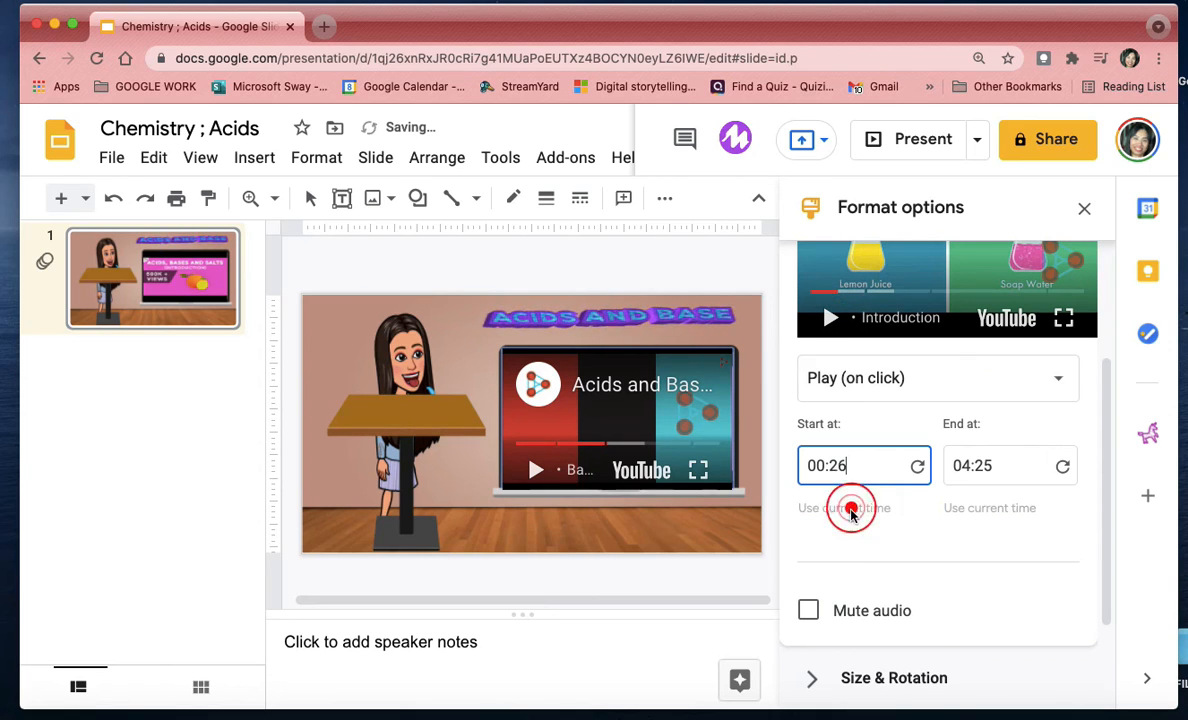
# Step: Set the video's end time to 03:15 from the preview's current position and make it play automatically
pyautogui.scroll(2, 884, 500)
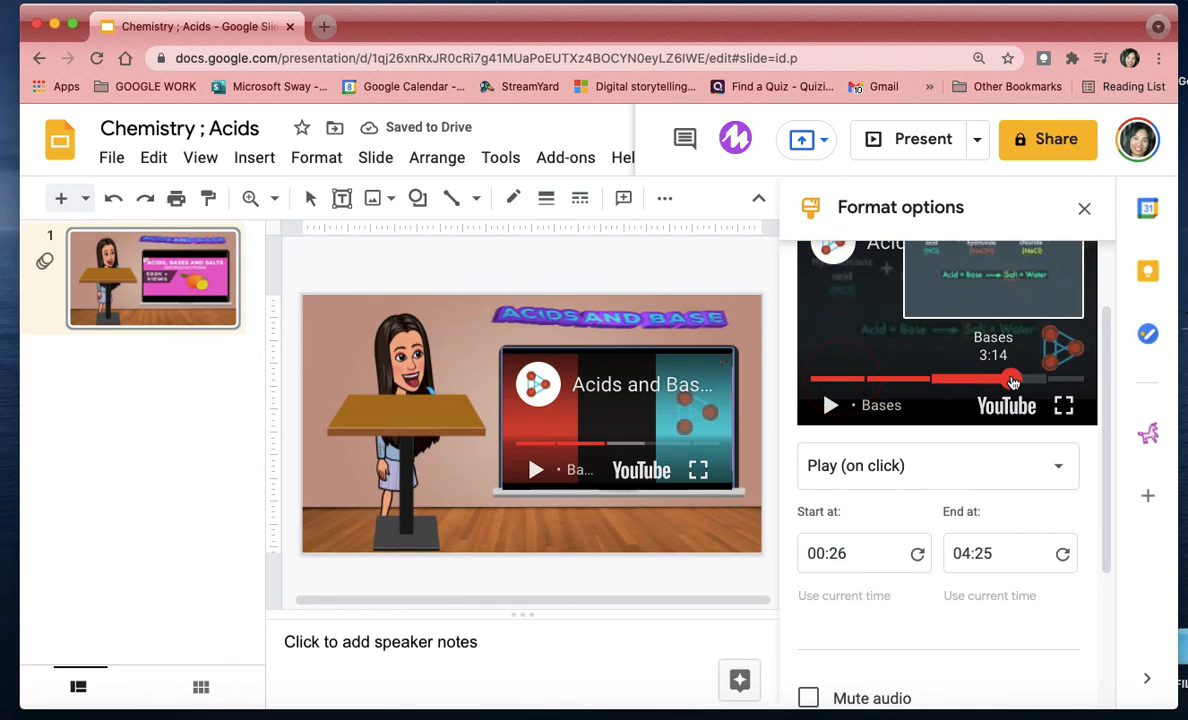
pyautogui.click(1008, 379)
pyautogui.click(990, 597)
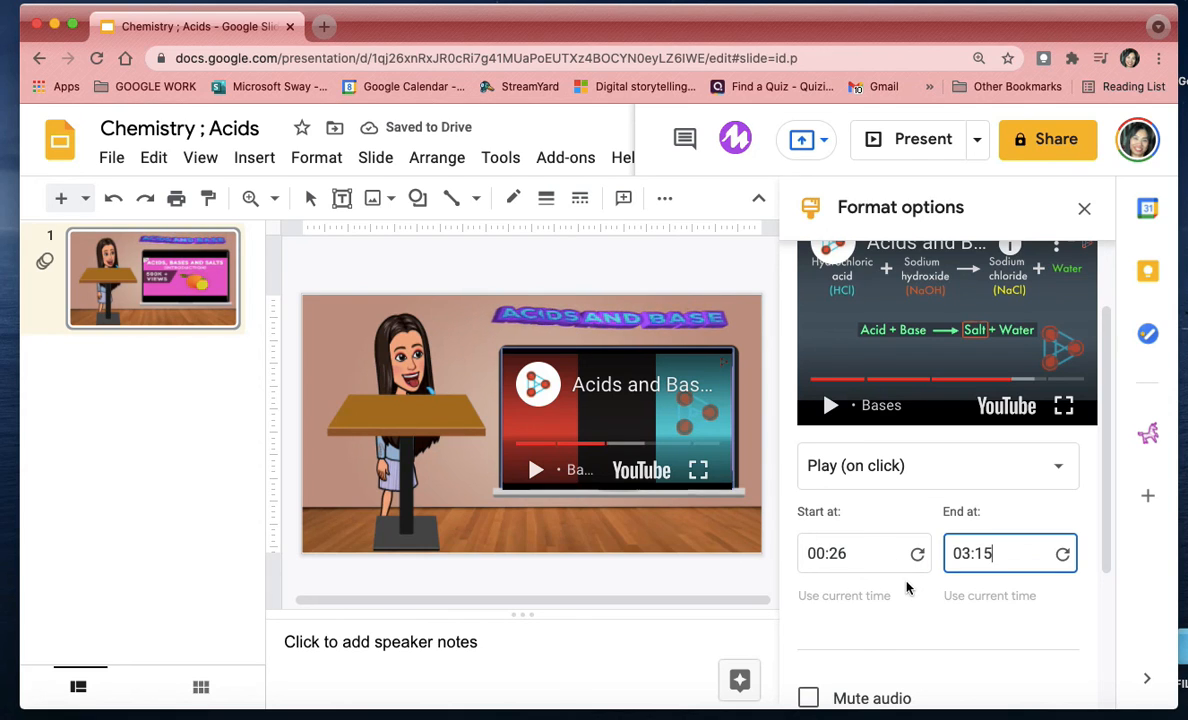
pyautogui.click(1063, 469)
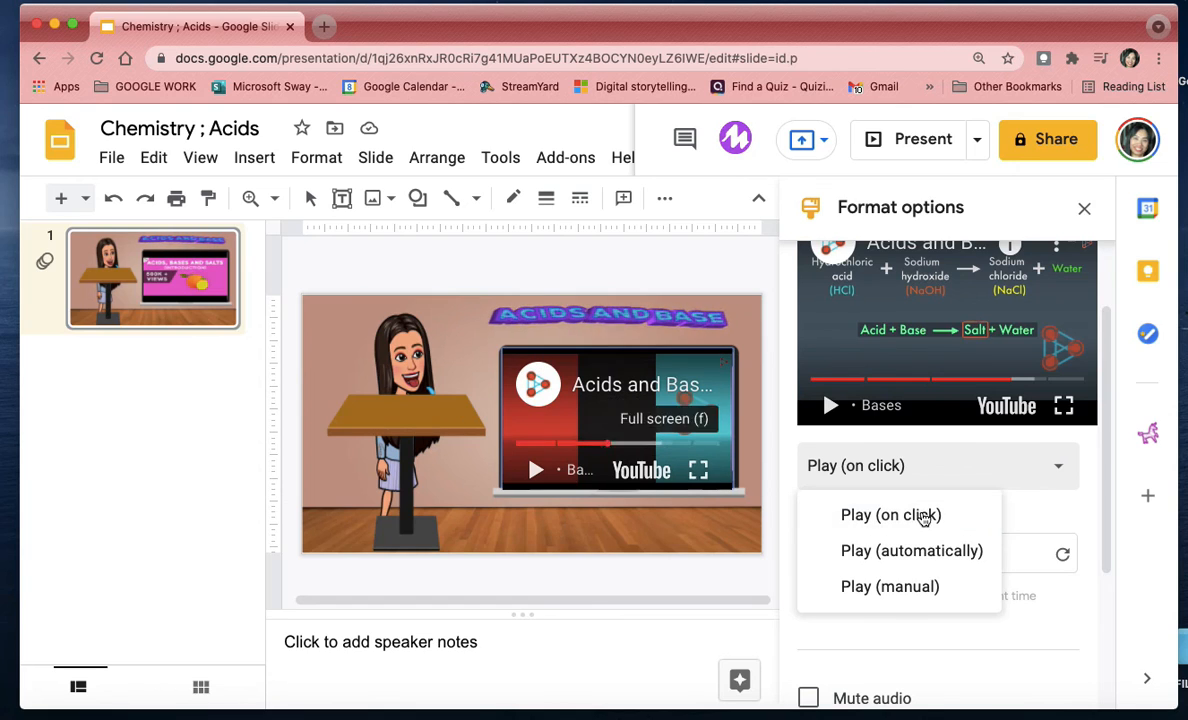
pyautogui.click(915, 551)
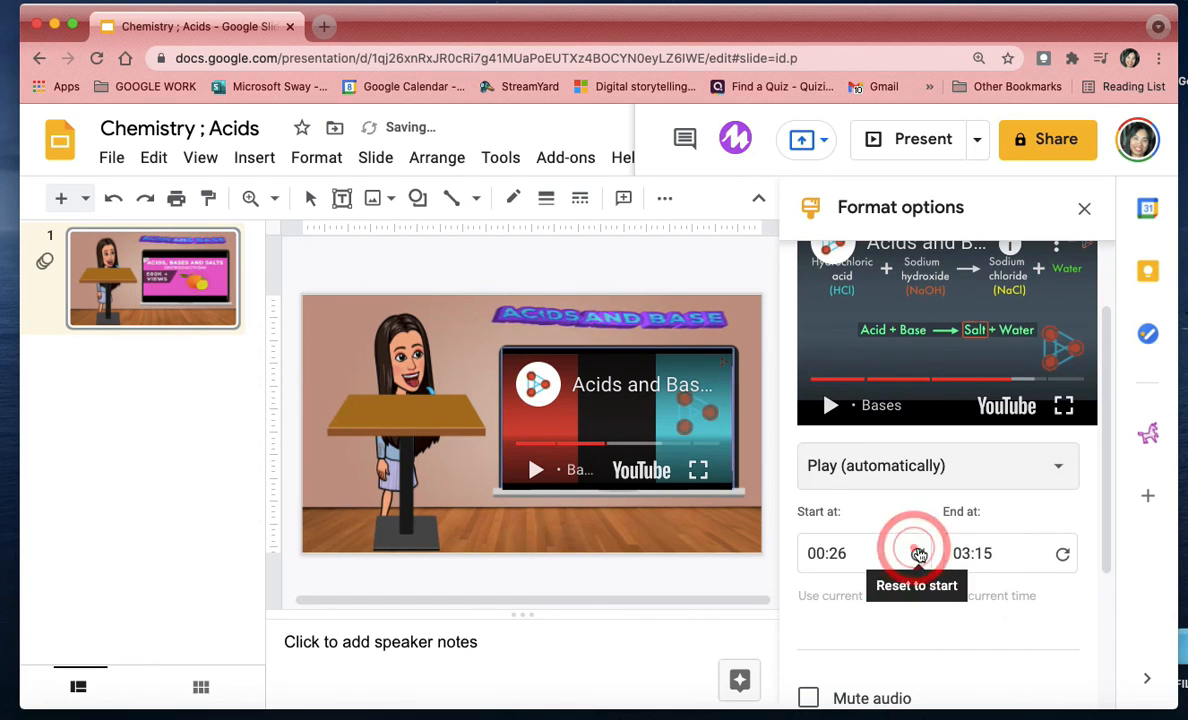
# Step: Review the video's remaining format options, including its expanded Position settings, and return to the slide
pyautogui.scroll(-3, 847, 604)
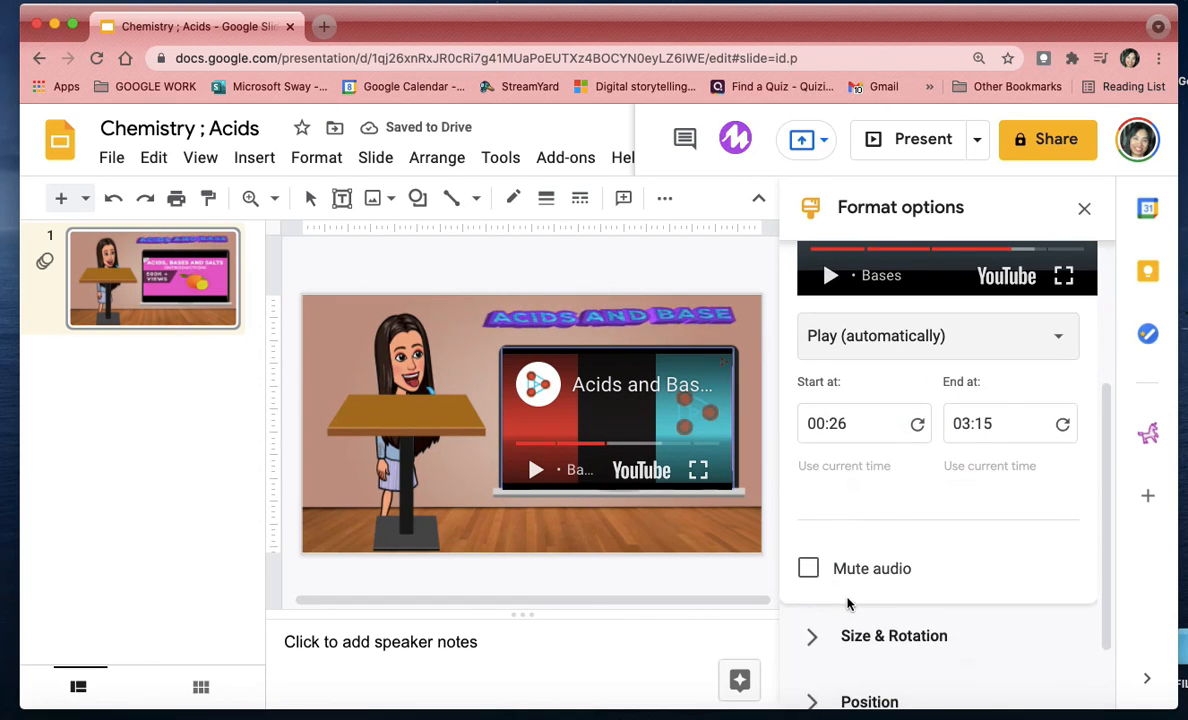
pyautogui.scroll(-2, 896, 591)
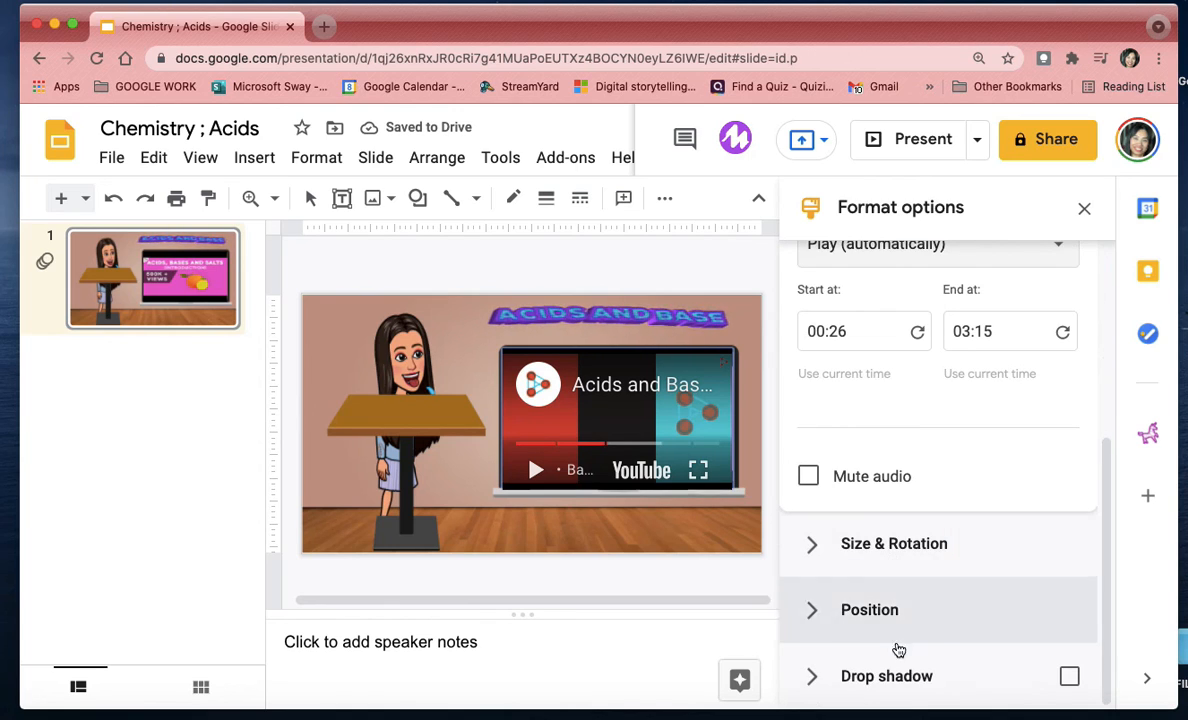
pyautogui.click(876, 620)
pyautogui.scroll(-2, 875, 630)
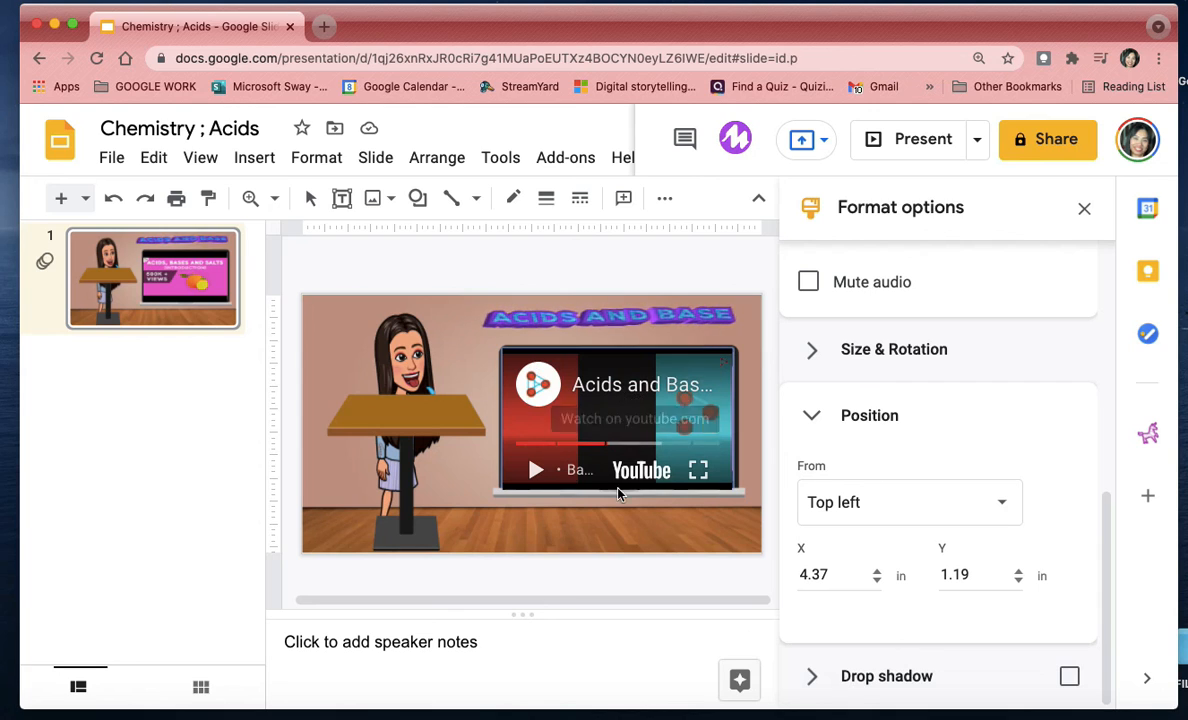
pyautogui.scroll(10, 927, 437)
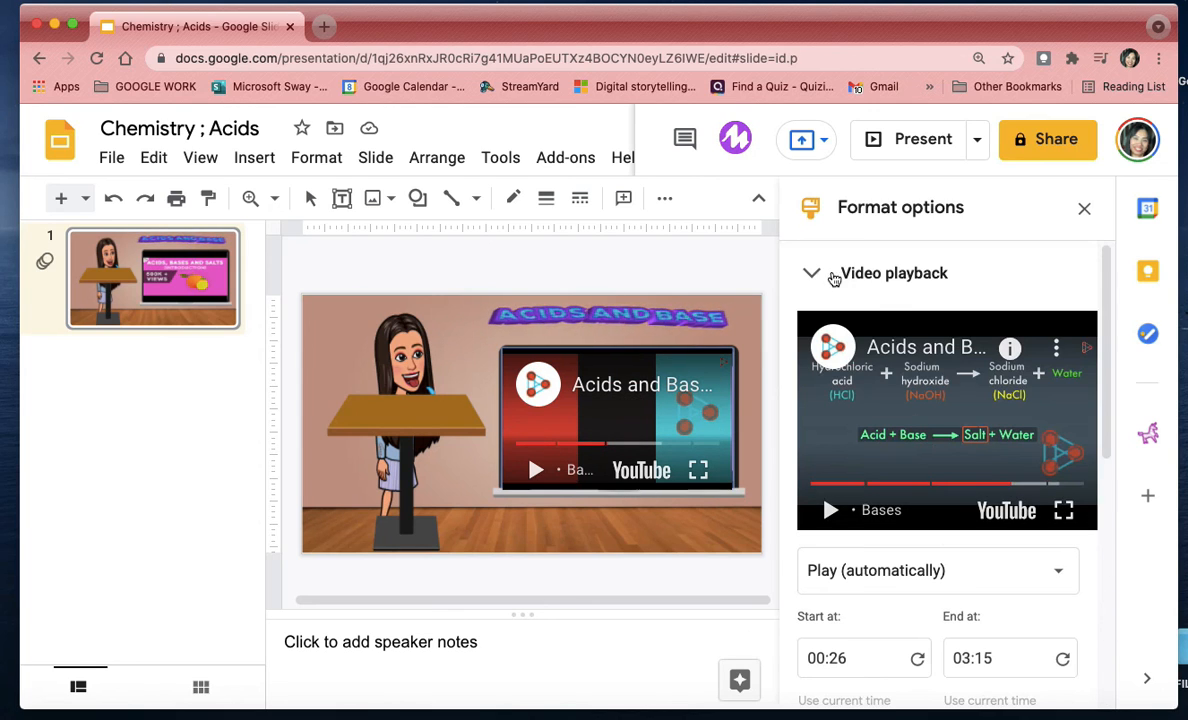
pyautogui.click(620, 518)
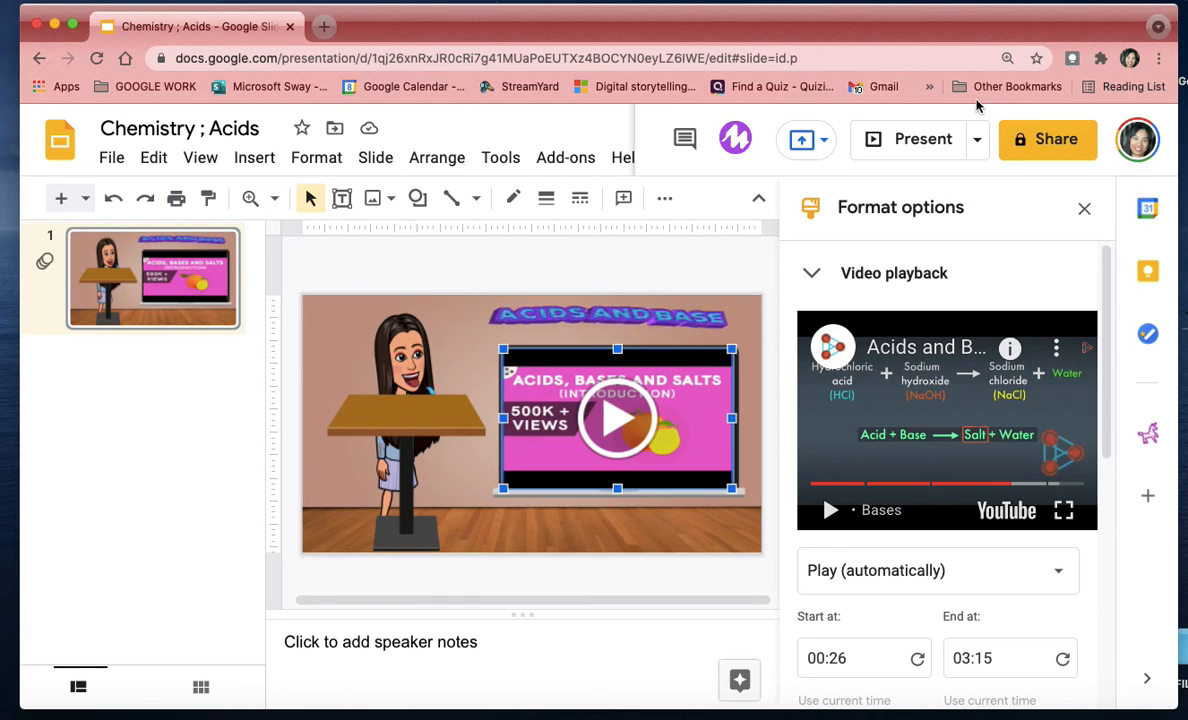
pyautogui.click(731, 1)
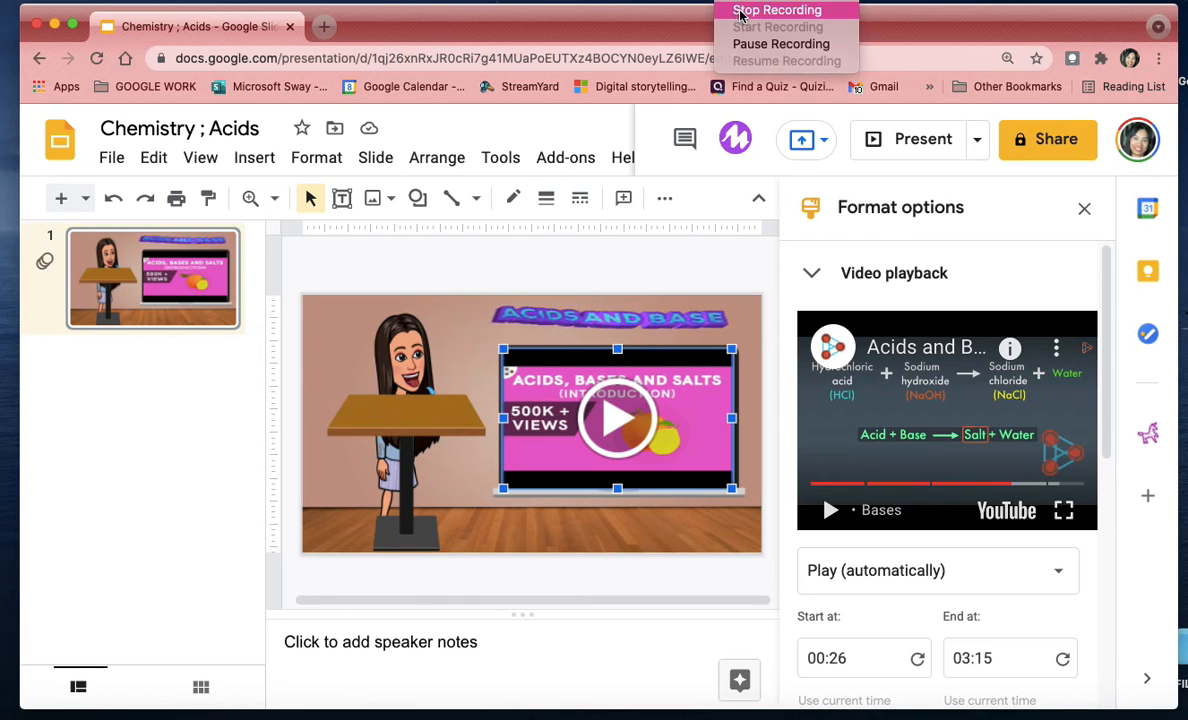
pyautogui.click(740, 11)
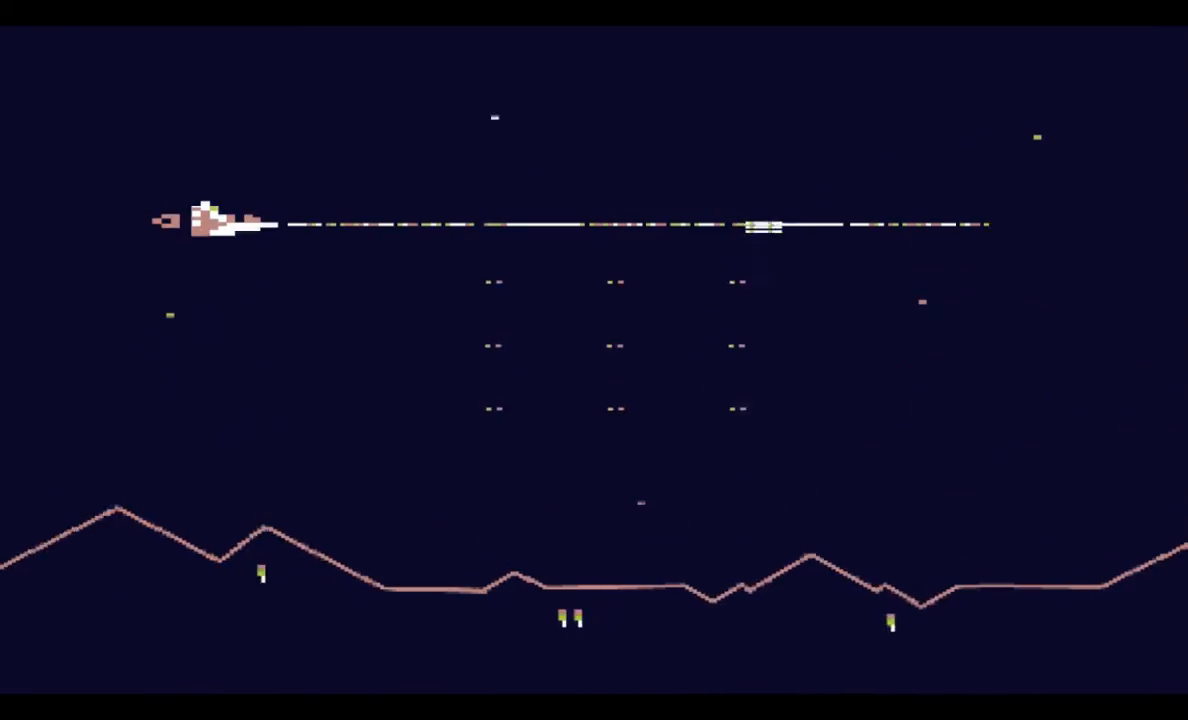